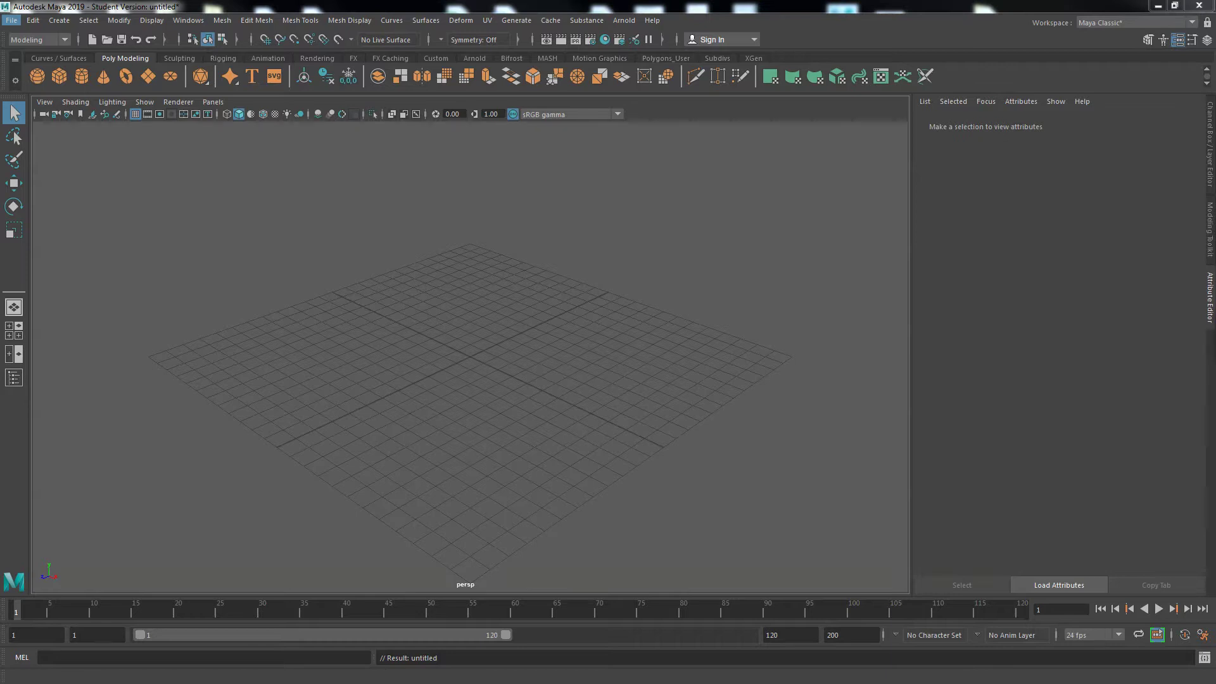
Open the Project Window, start a new project and choose its location folder
{"action": "left_click", "coordinate": [7, 20]}
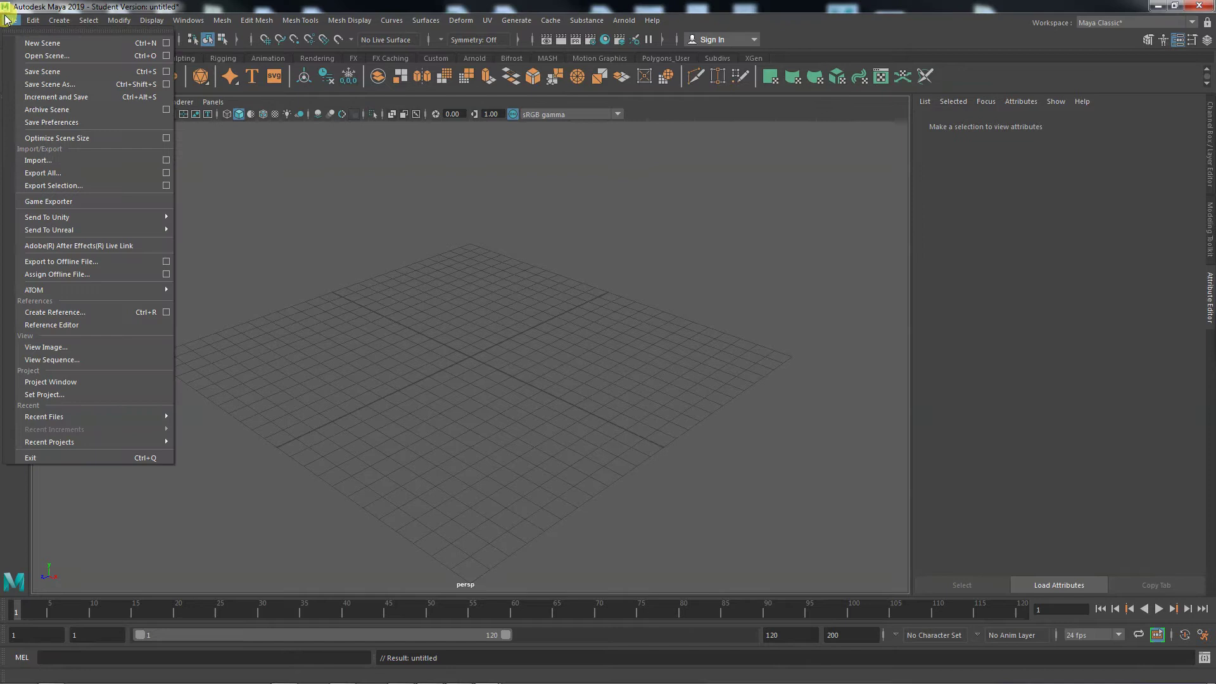
{"action": "left_click", "coordinate": [106, 384]}
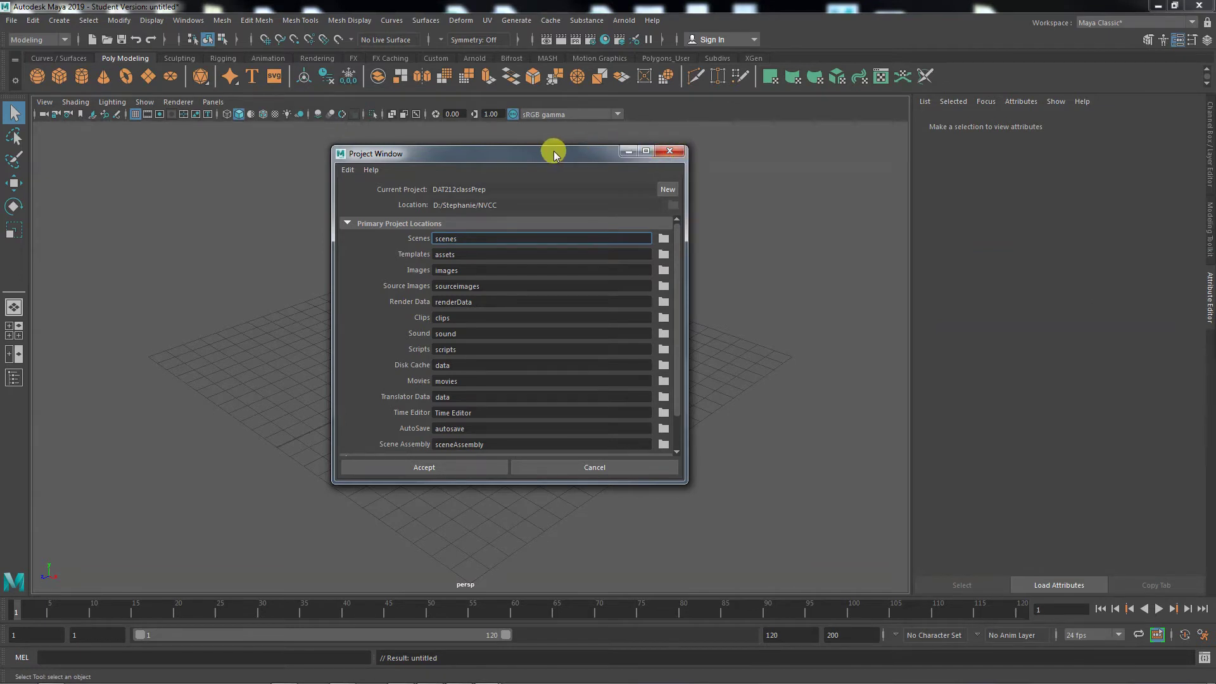
{"action": "left_click_drag", "start_coordinate": [538, 152], "coordinate": [441, 120]}
{"action": "left_click_drag", "start_coordinate": [579, 435], "coordinate": [824, 580]}
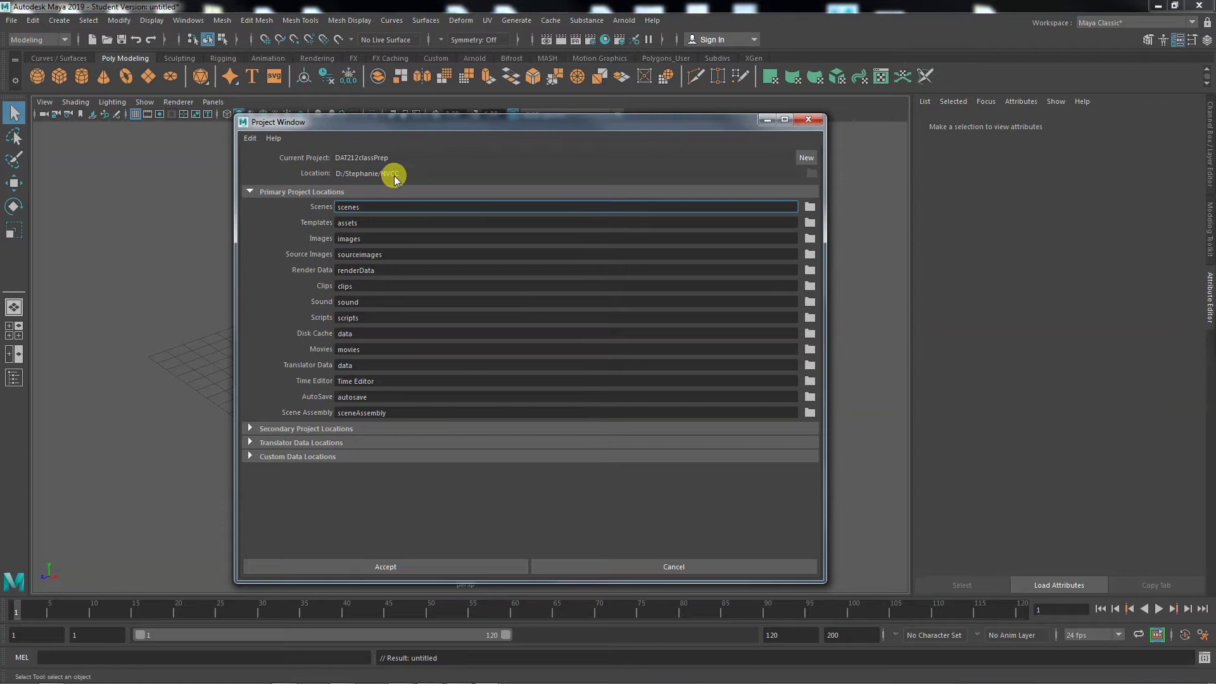
{"action": "left_click", "coordinate": [804, 158]}
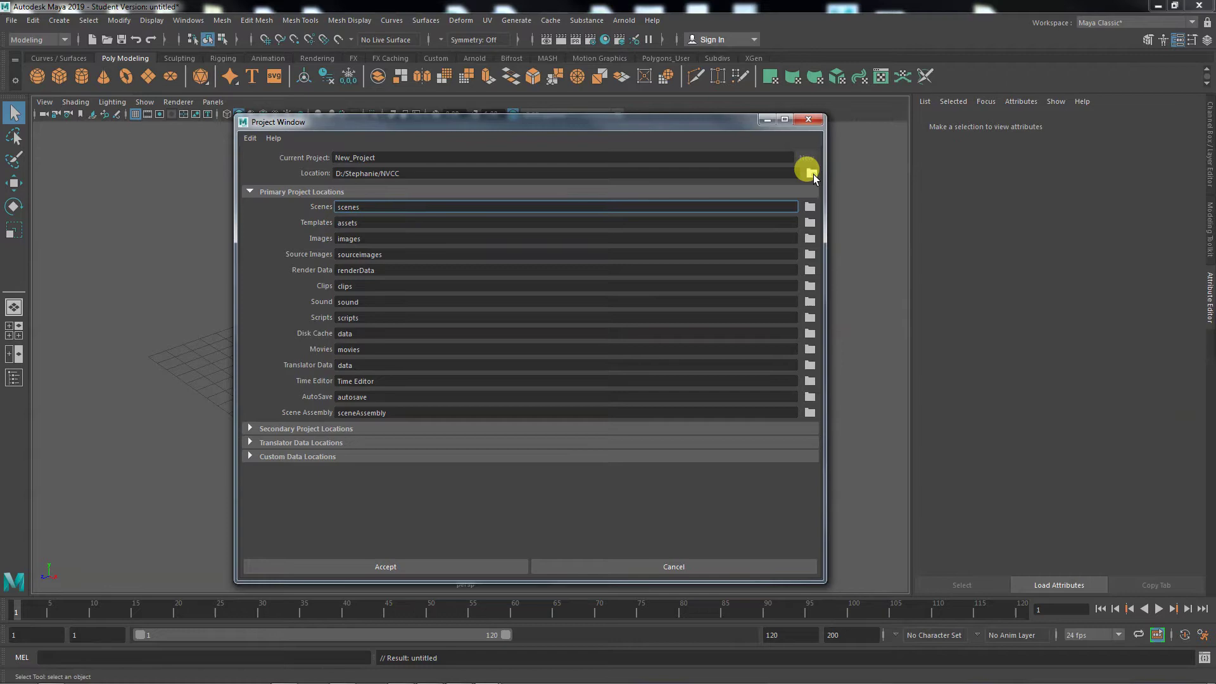
{"action": "left_click", "coordinate": [812, 174]}
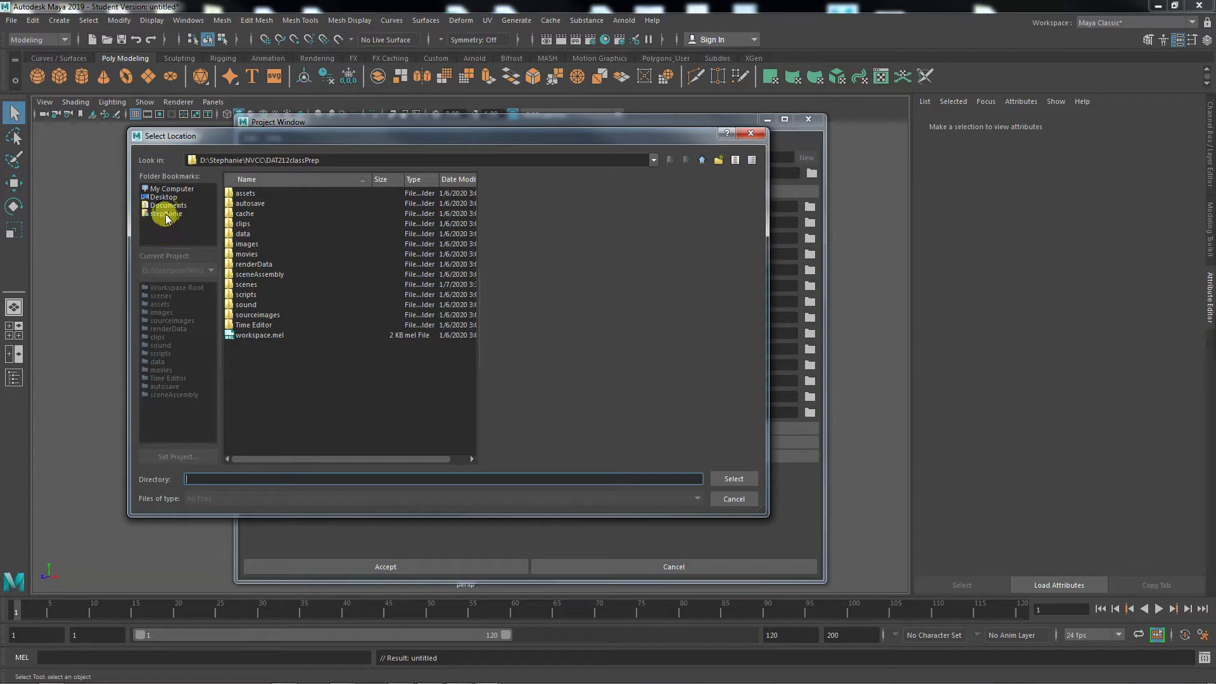
{"action": "left_click", "coordinate": [732, 482]}
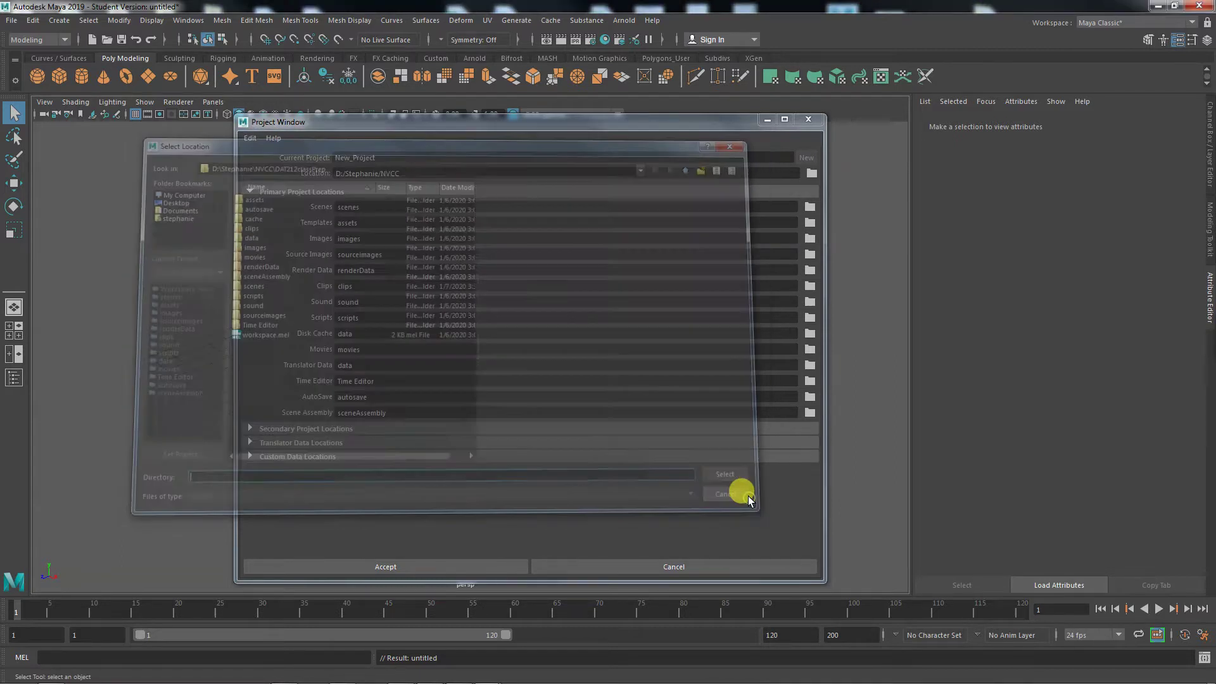
Name the project 'benvenutoSolarSytem' and accept it with the default folder layout
{"action": "double_click", "coordinate": [388, 157]}
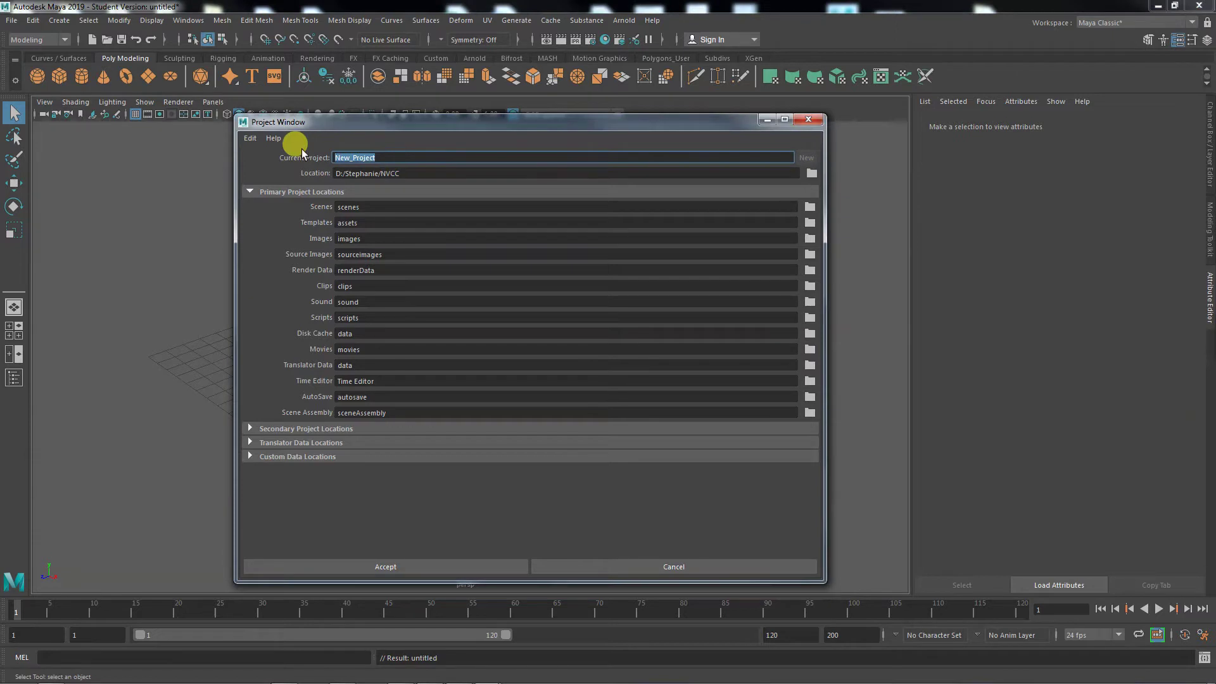
{"action": "type", "text": "benvenutoSOlarSytem"}
{"action": "left_click", "coordinate": [373, 157]}
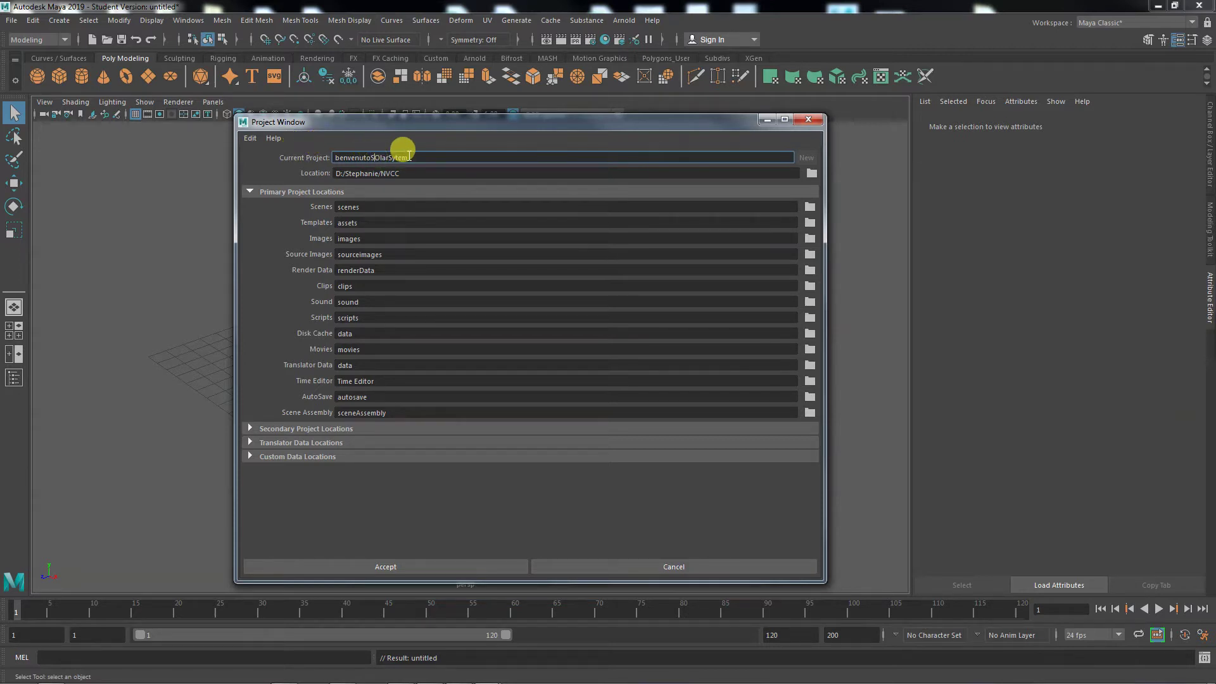
{"action": "key", "text": "Delete"}
{"action": "type", "text": "o"}
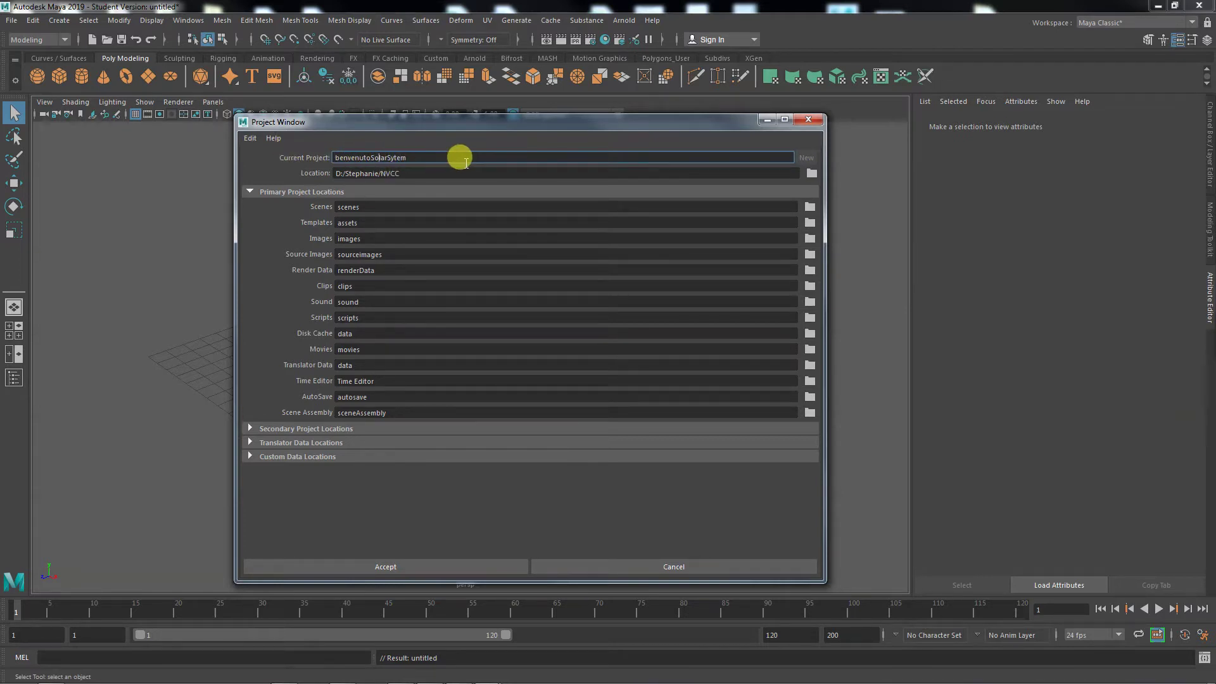
{"action": "left_click", "coordinate": [477, 206]}
{"action": "left_click", "coordinate": [473, 220]}
{"action": "left_click", "coordinate": [469, 237]}
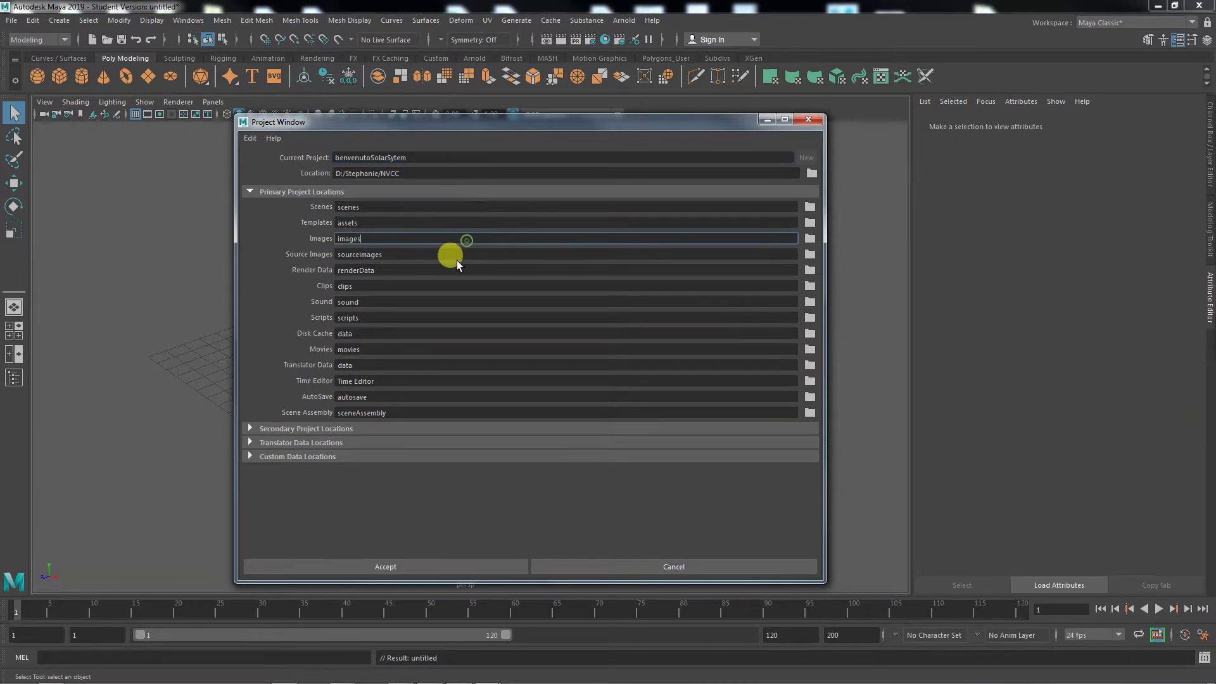
{"action": "left_click", "coordinate": [430, 254]}
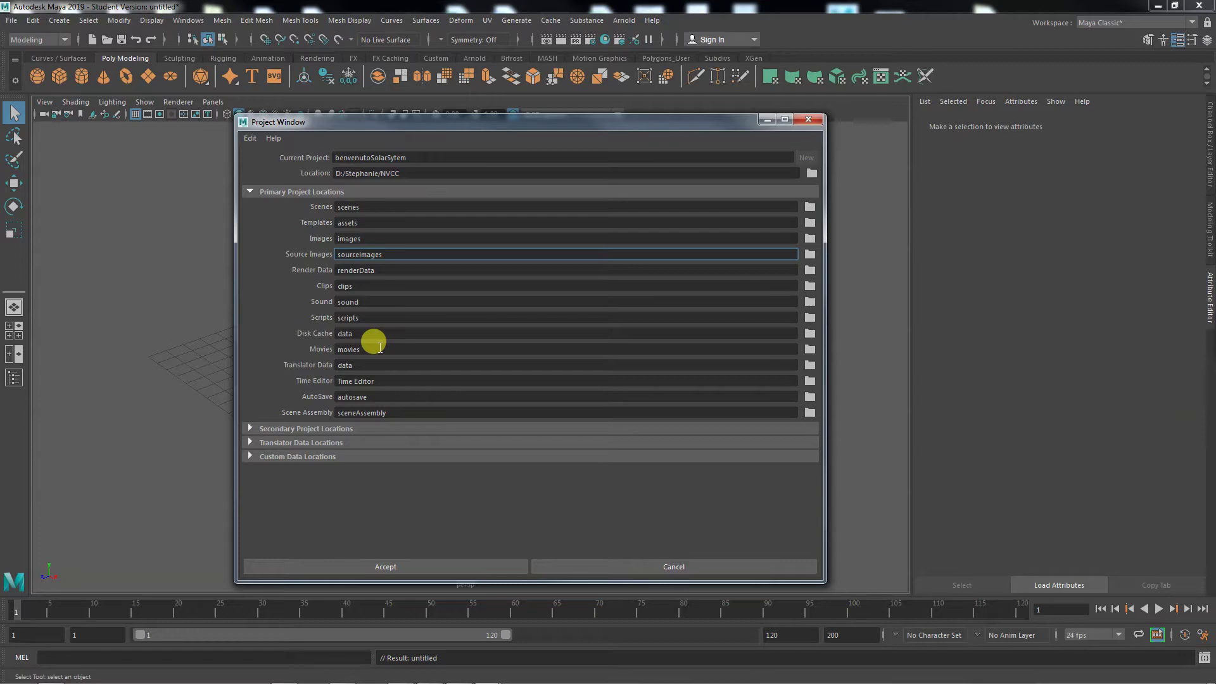
{"action": "left_click", "coordinate": [399, 564]}
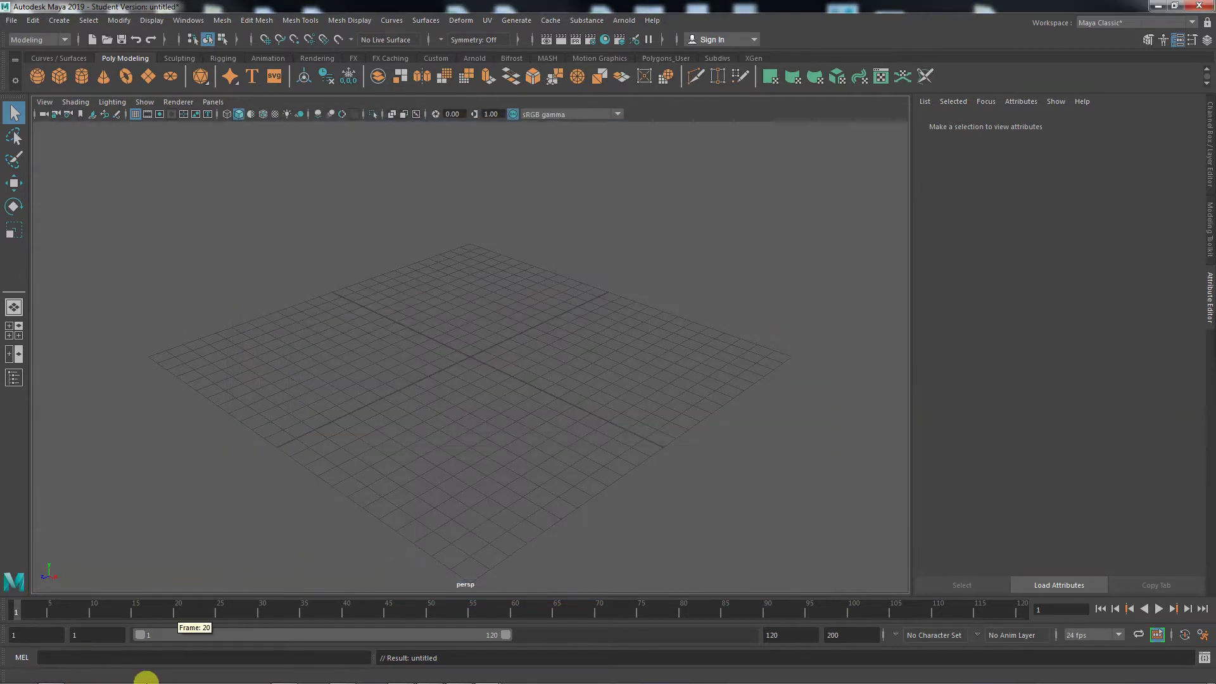
{"action": "left_click", "coordinate": [53, 679]}
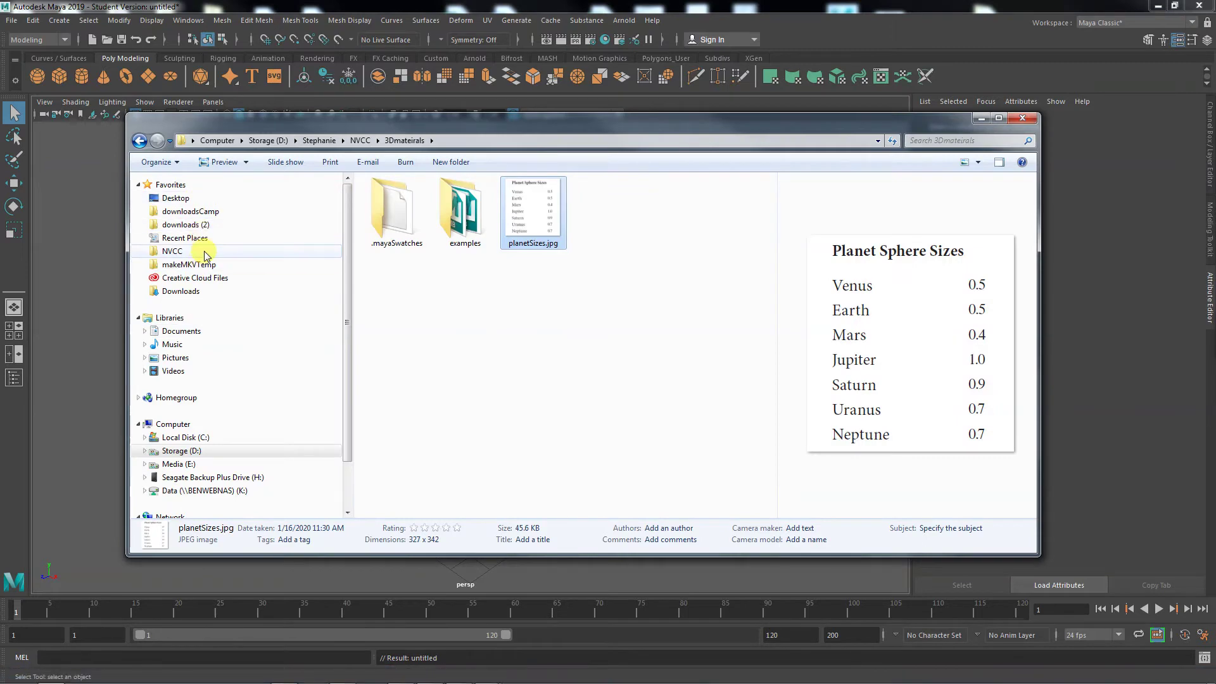
{"action": "left_click", "coordinate": [203, 252]}
{"action": "left_click", "coordinate": [436, 358]}
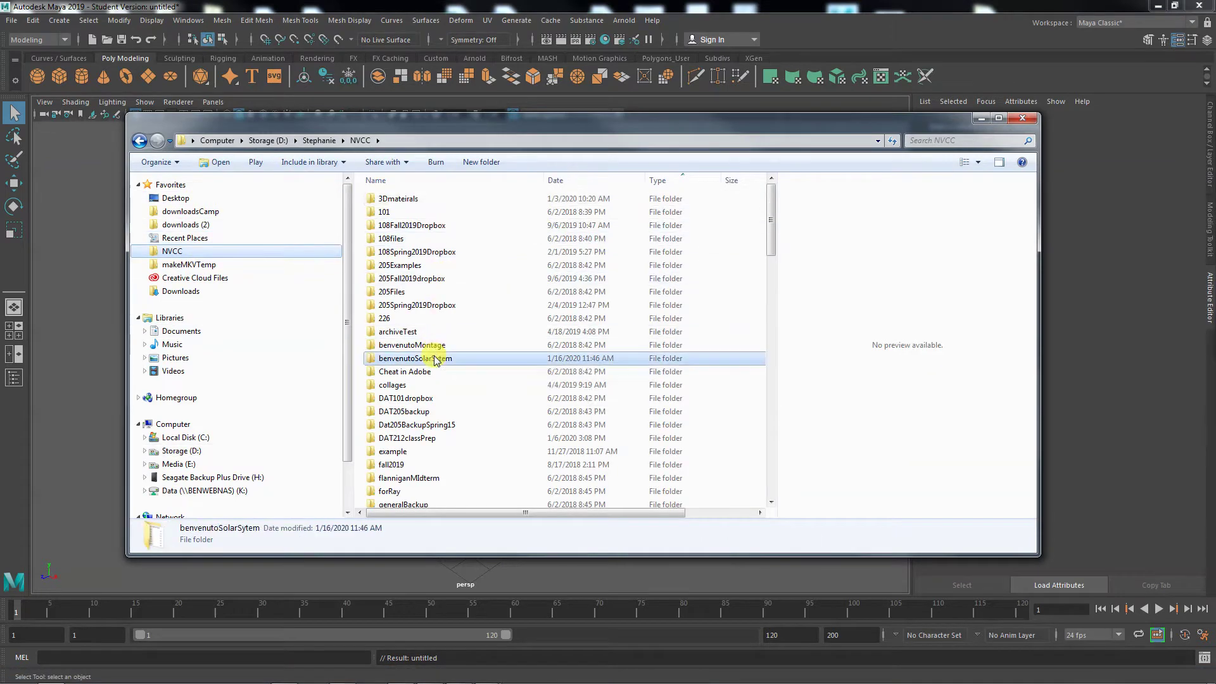
{"action": "double_click", "coordinate": [436, 359]}
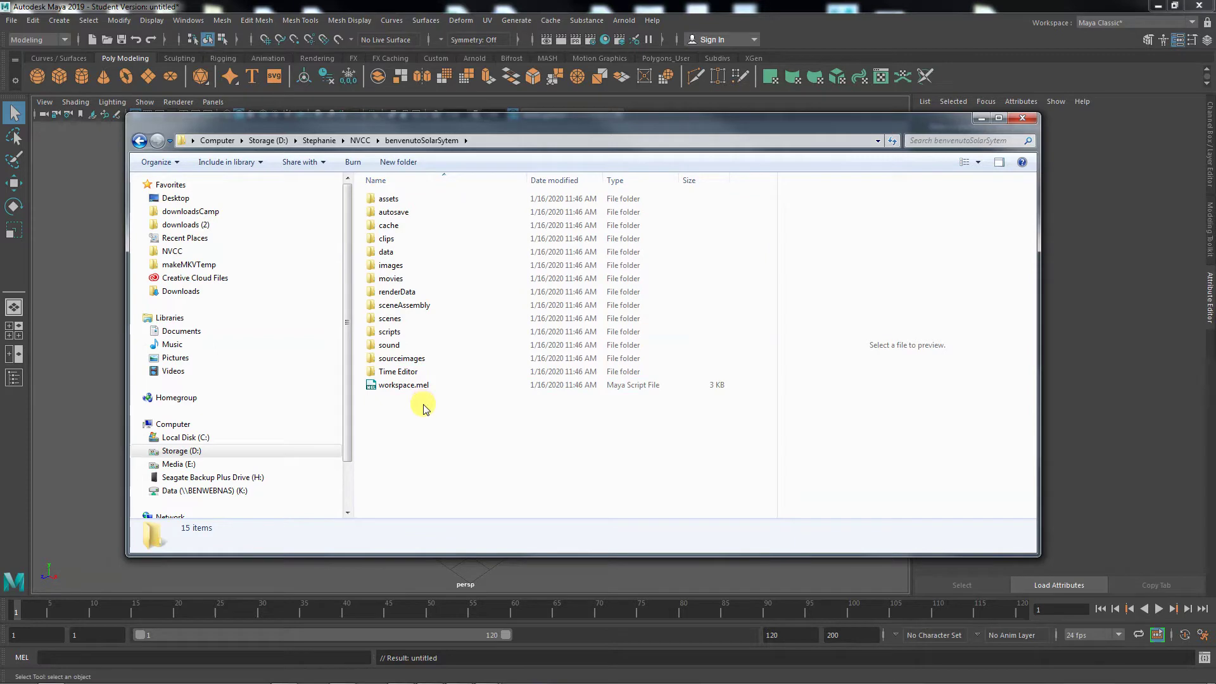
{"action": "left_click", "coordinate": [1023, 118]}
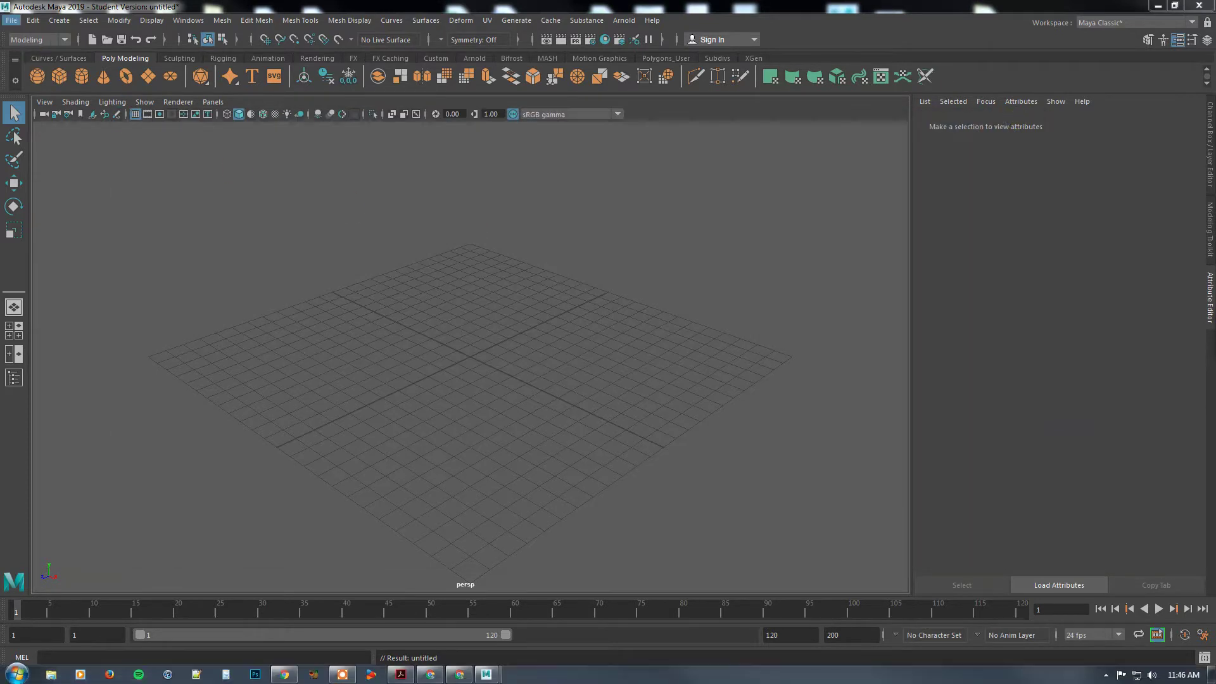
Start saving the untitled scene, then cancel the Save As dialog
{"action": "left_click", "coordinate": [8, 22]}
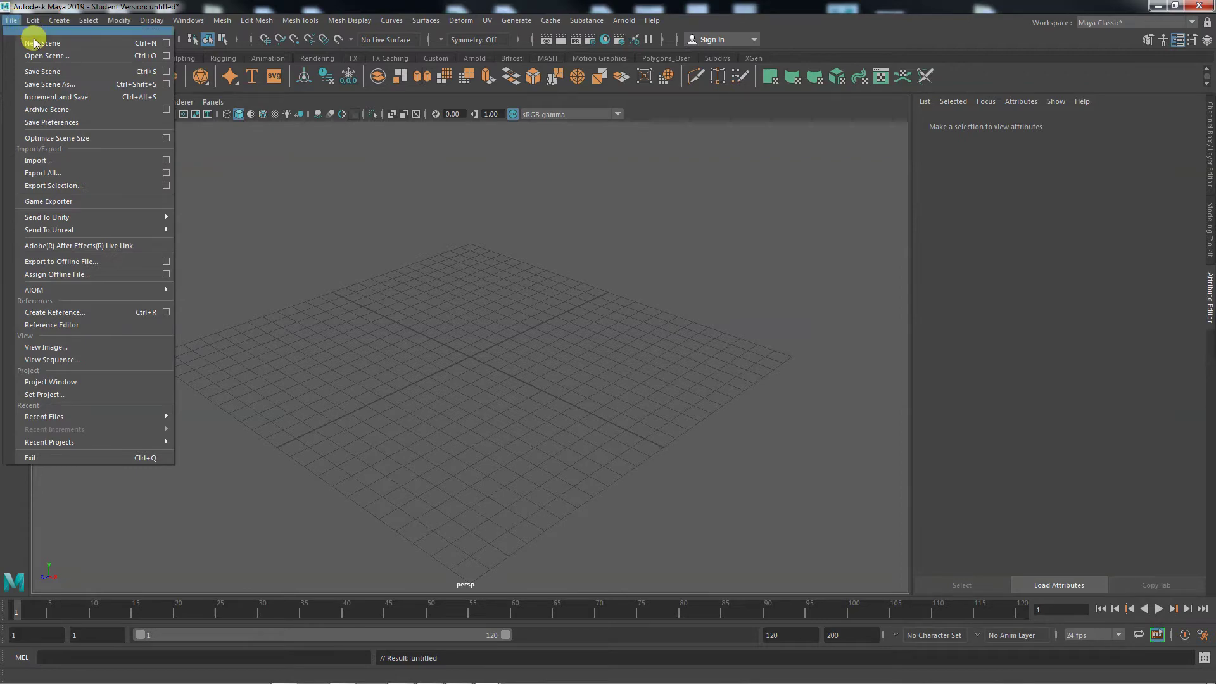
{"action": "left_click", "coordinate": [51, 75]}
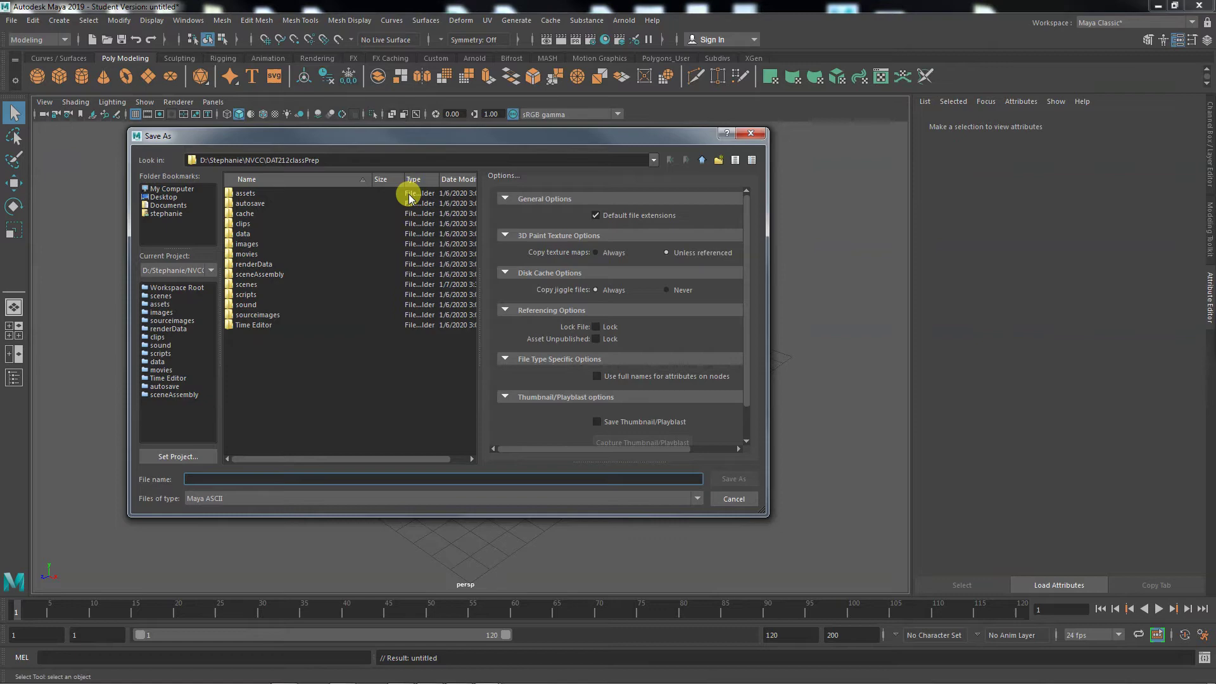
{"action": "left_click", "coordinate": [738, 502]}
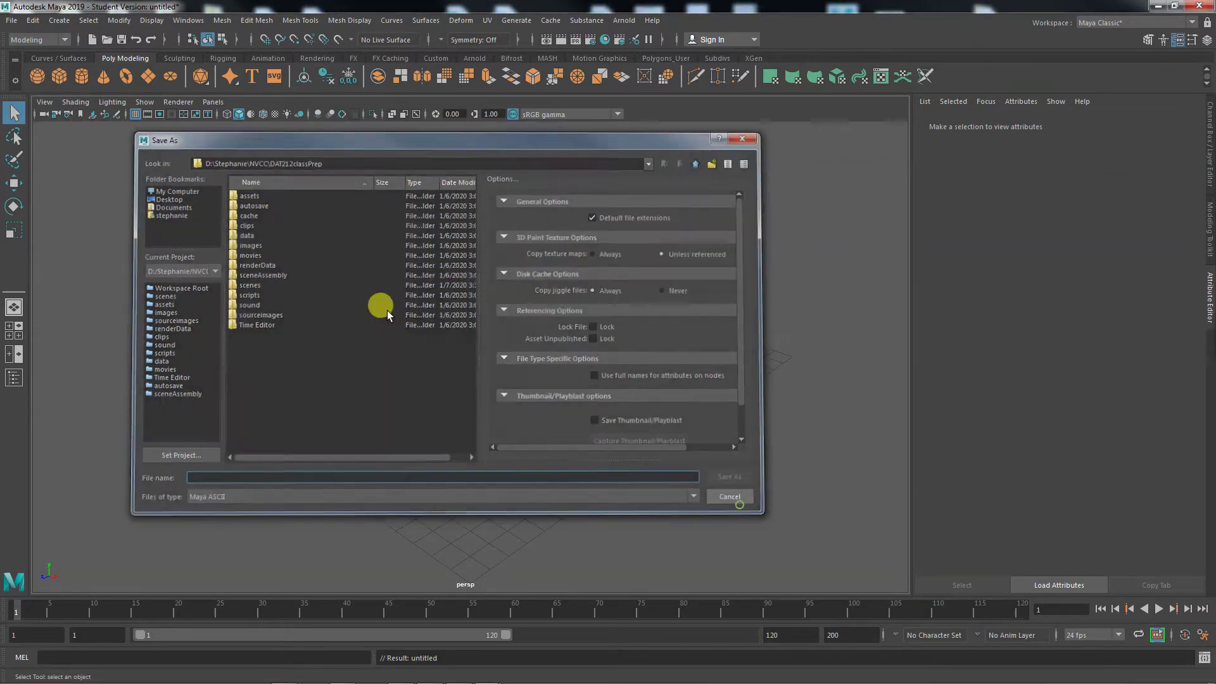
Pick the solar-system folder in File > Set Project and make it current
{"action": "left_click", "coordinate": [11, 19]}
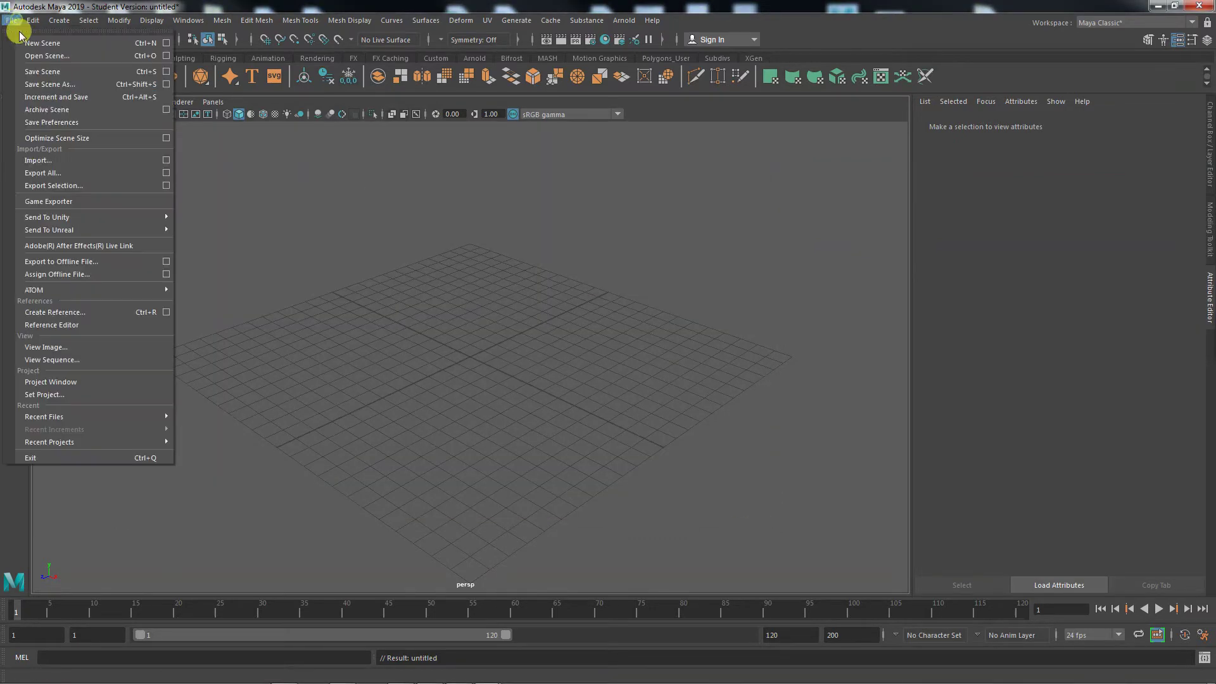
{"action": "left_click", "coordinate": [46, 395]}
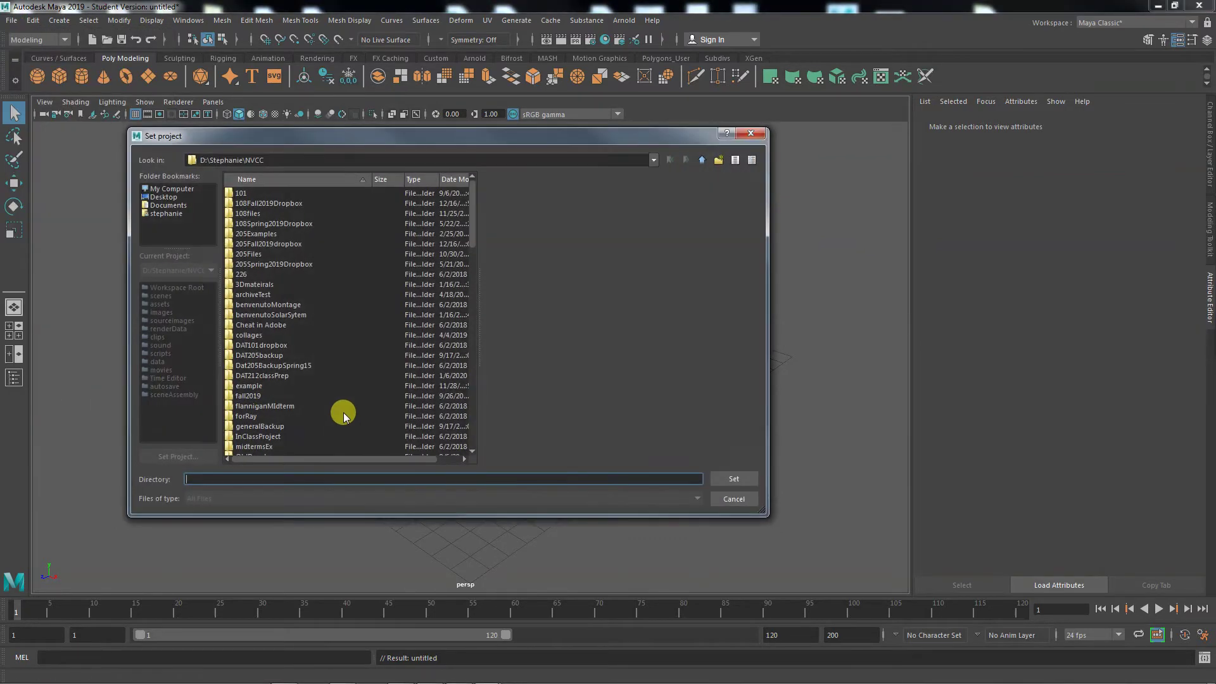
{"action": "left_click", "coordinate": [264, 312]}
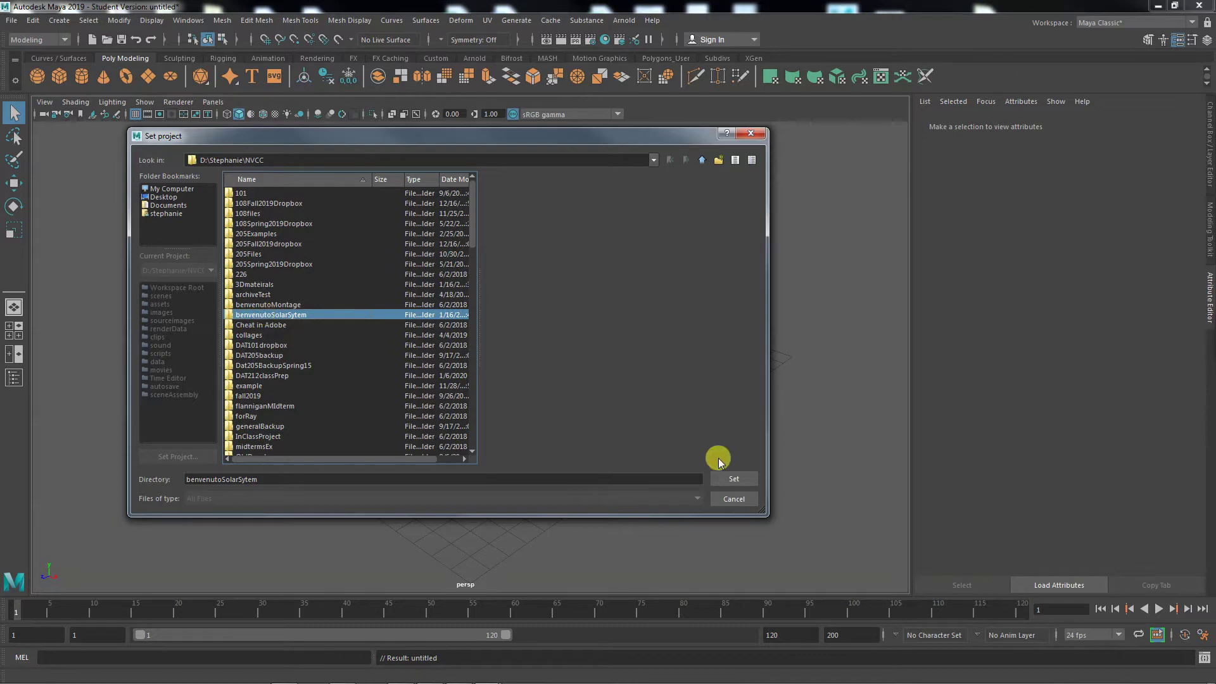
{"action": "left_click", "coordinate": [735, 479]}
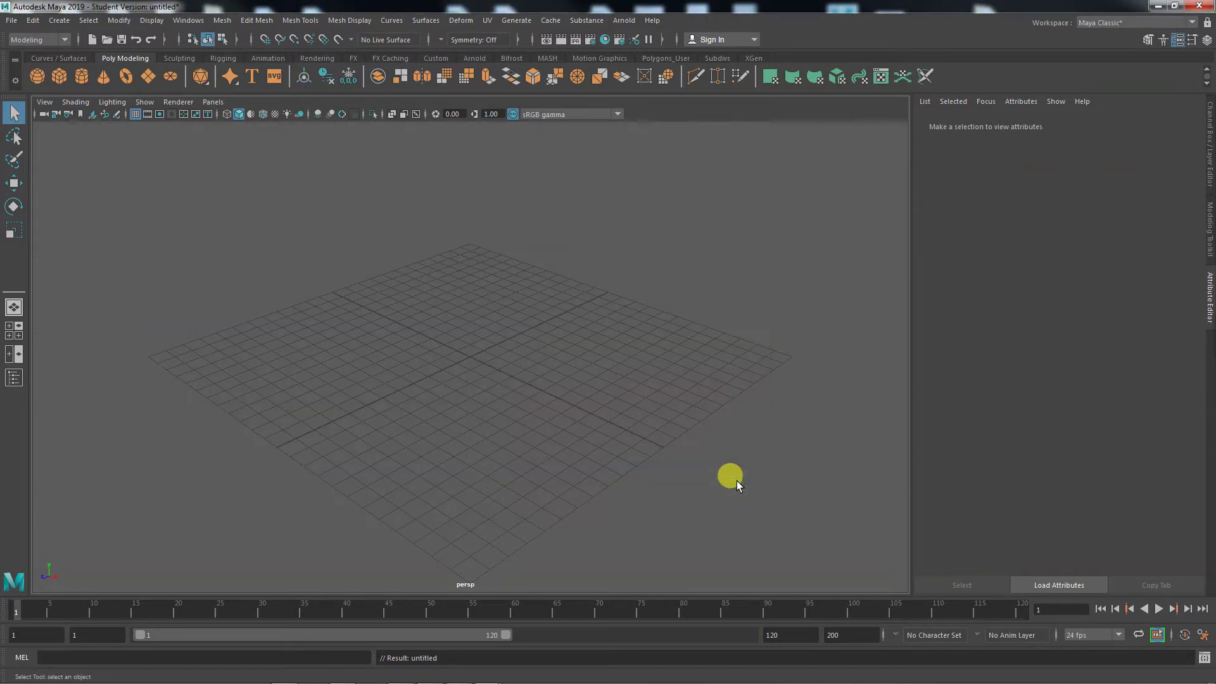
Save the scene as benvenutoSolarSystem.ma in the project's scenes folder, accepting the student notice
{"action": "left_click", "coordinate": [11, 19]}
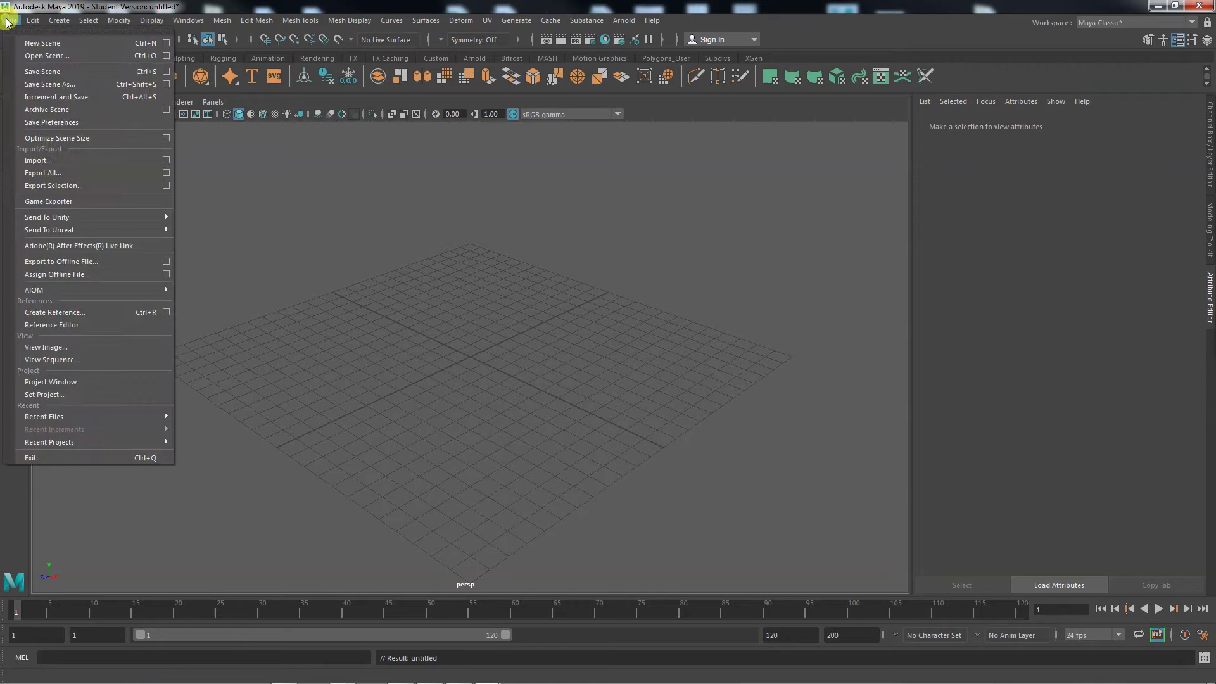
{"action": "left_click", "coordinate": [43, 74]}
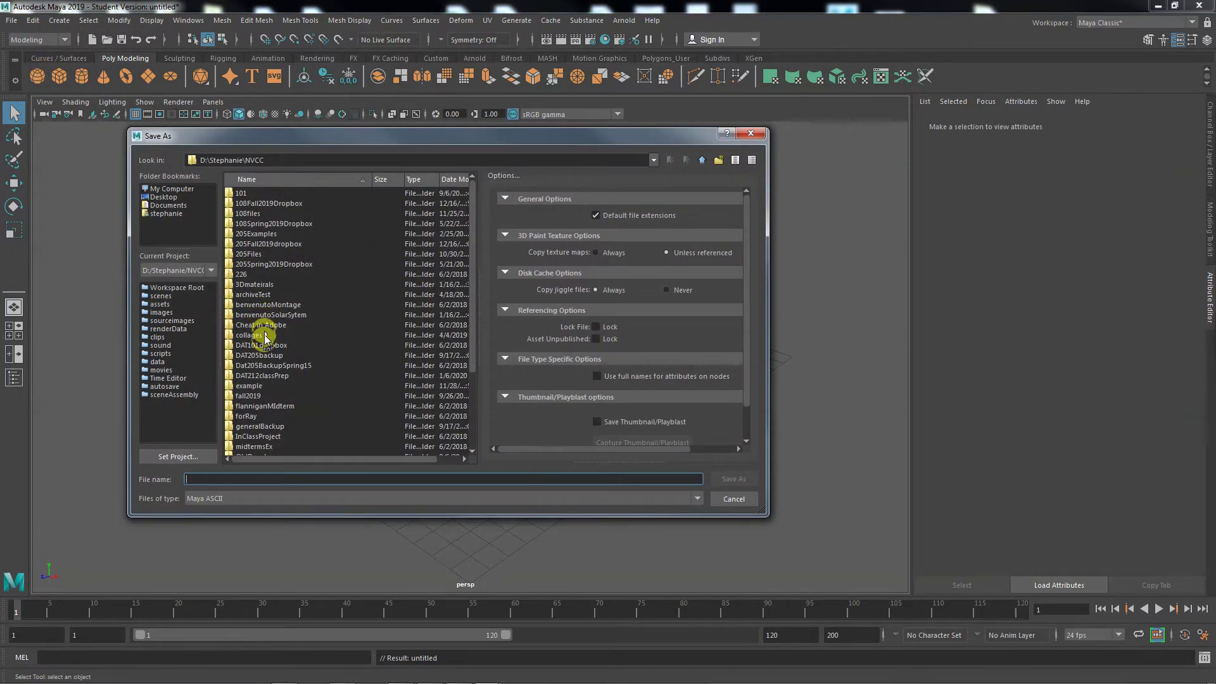
{"action": "left_click", "coordinate": [271, 315]}
{"action": "double_click", "coordinate": [271, 315]}
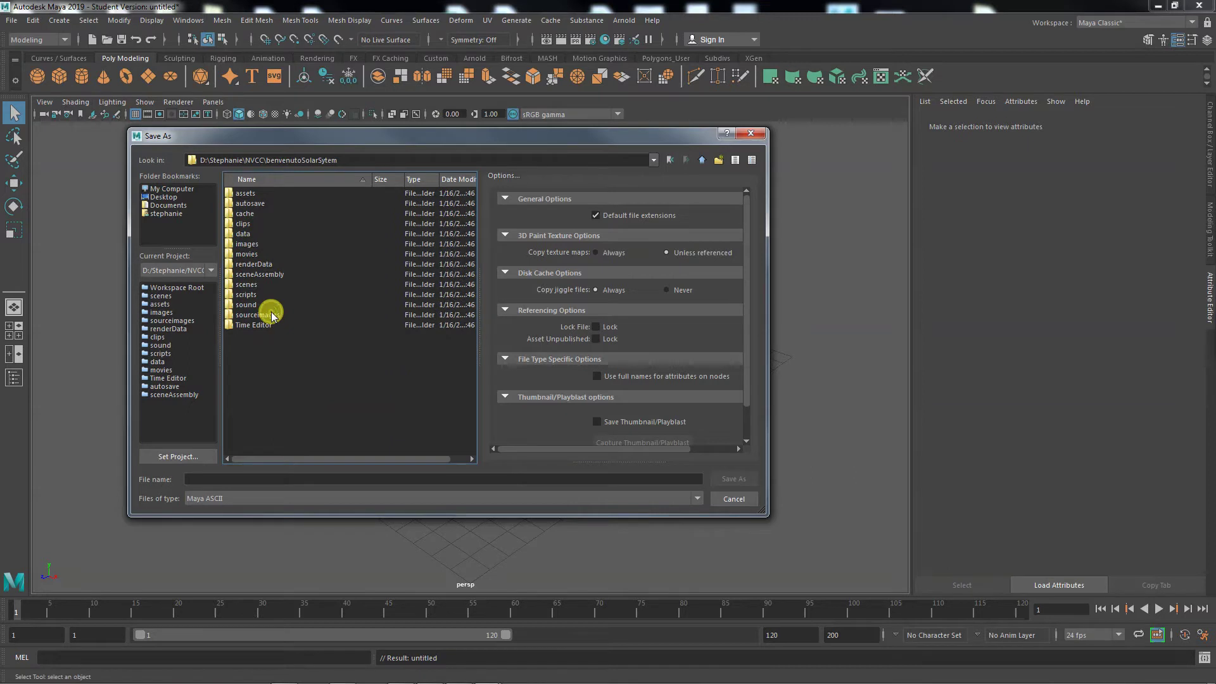
{"action": "double_click", "coordinate": [254, 285]}
{"action": "left_click", "coordinate": [230, 479]}
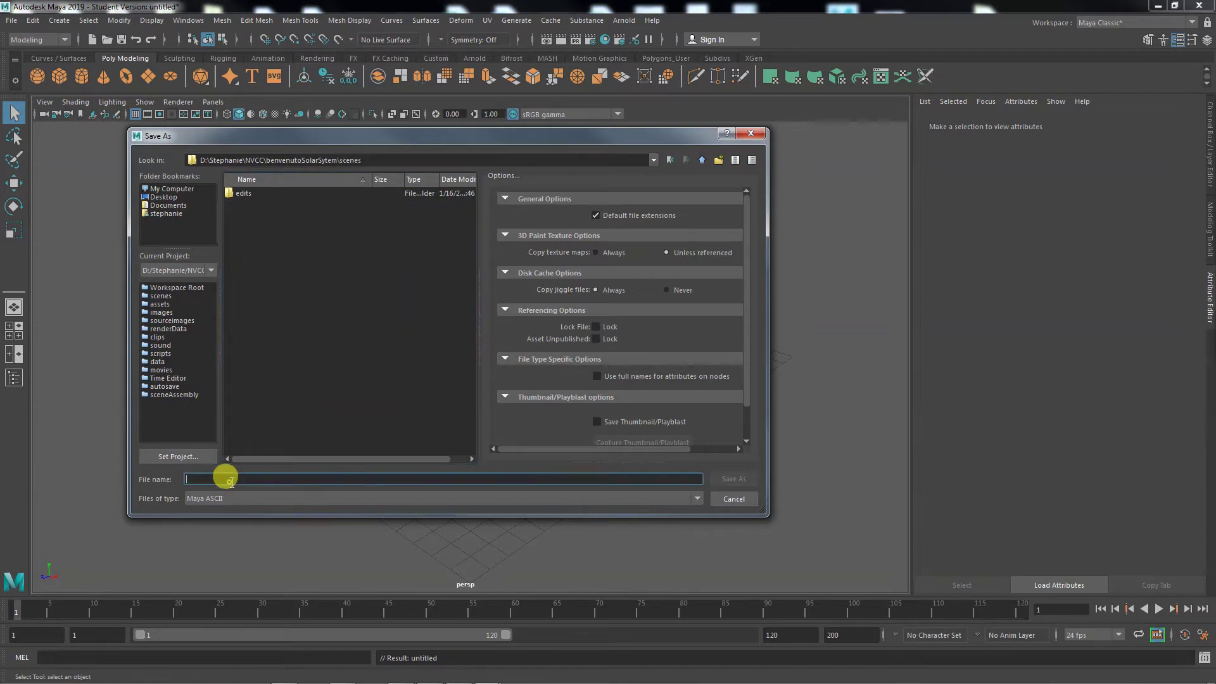
{"action": "type", "text": "benvenutoSolarS"}
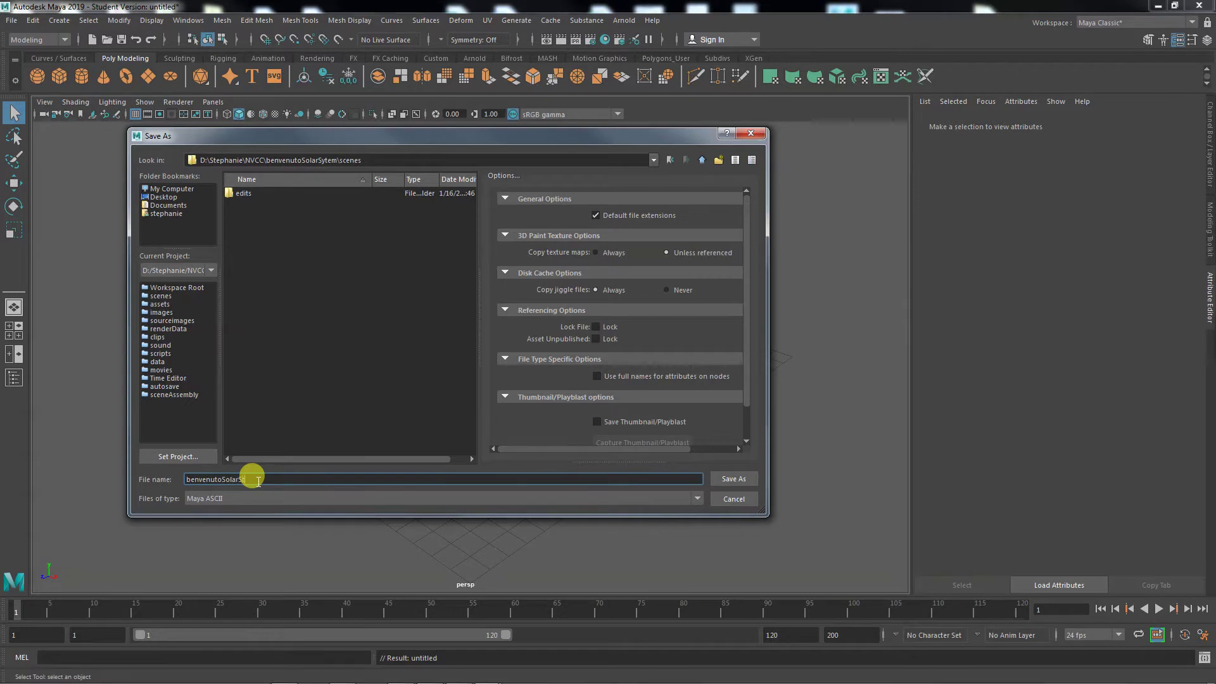
{"action": "type", "text": "ystem"}
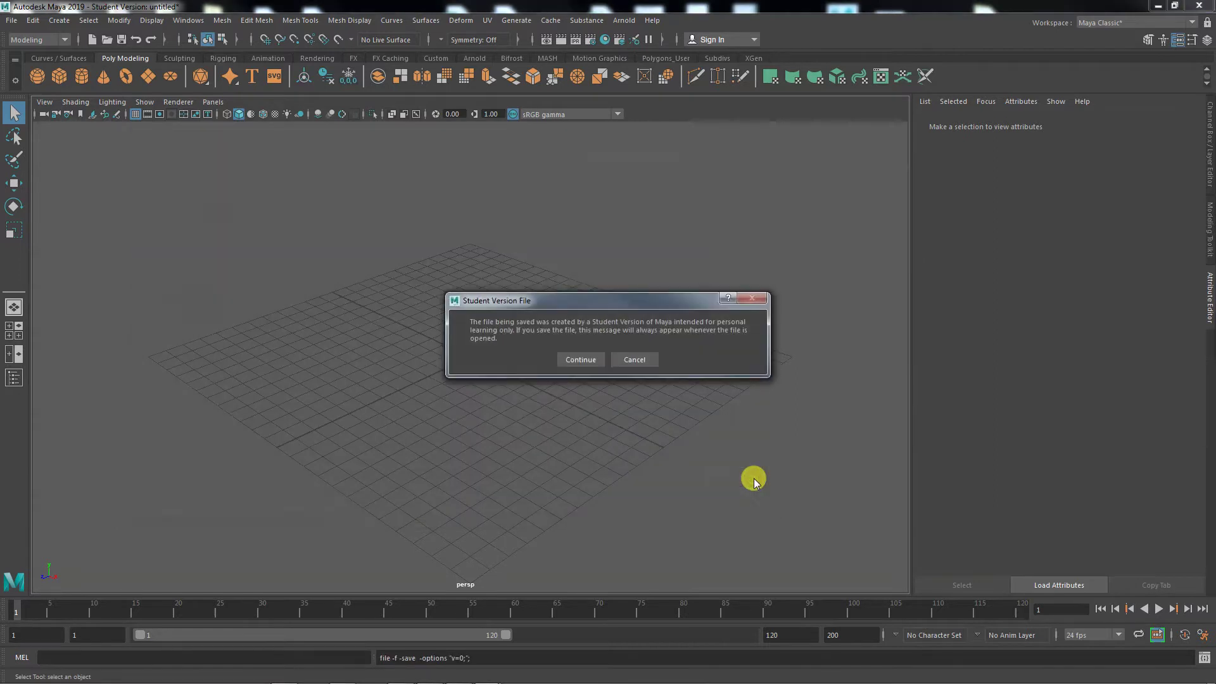
{"action": "left_click", "coordinate": [582, 359]}
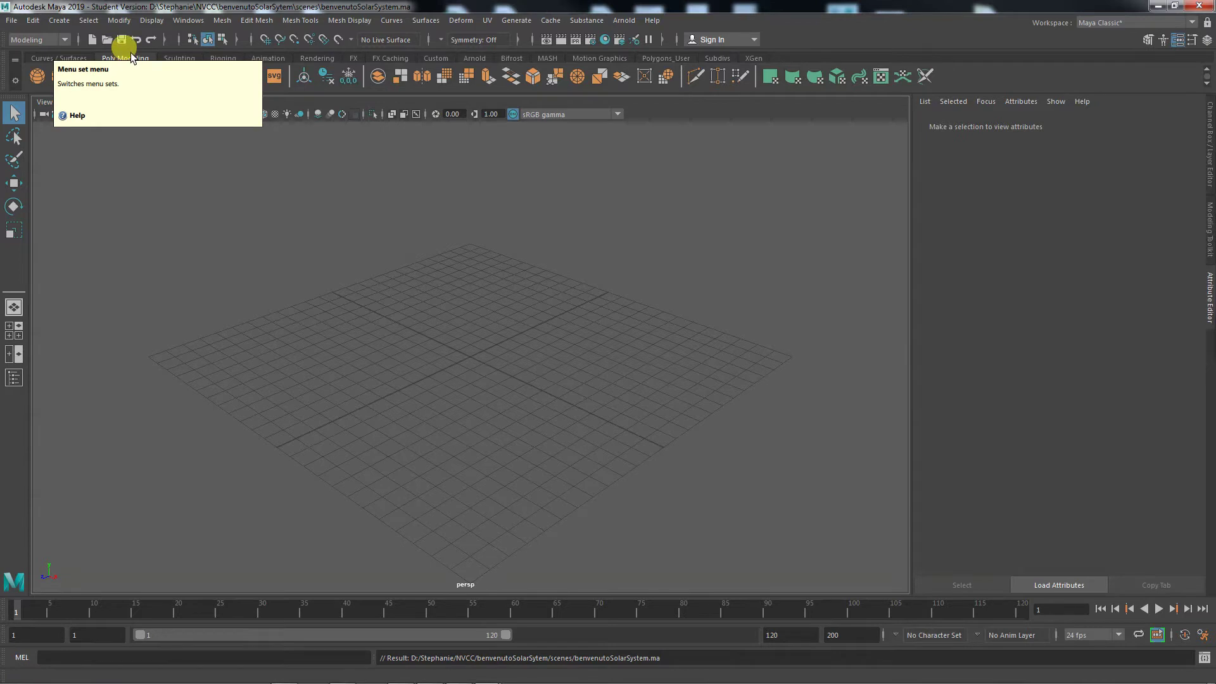
Create a default polygon sphere, pSphere1, from the Poly Modeling shelf
{"action": "left_click", "coordinate": [39, 76]}
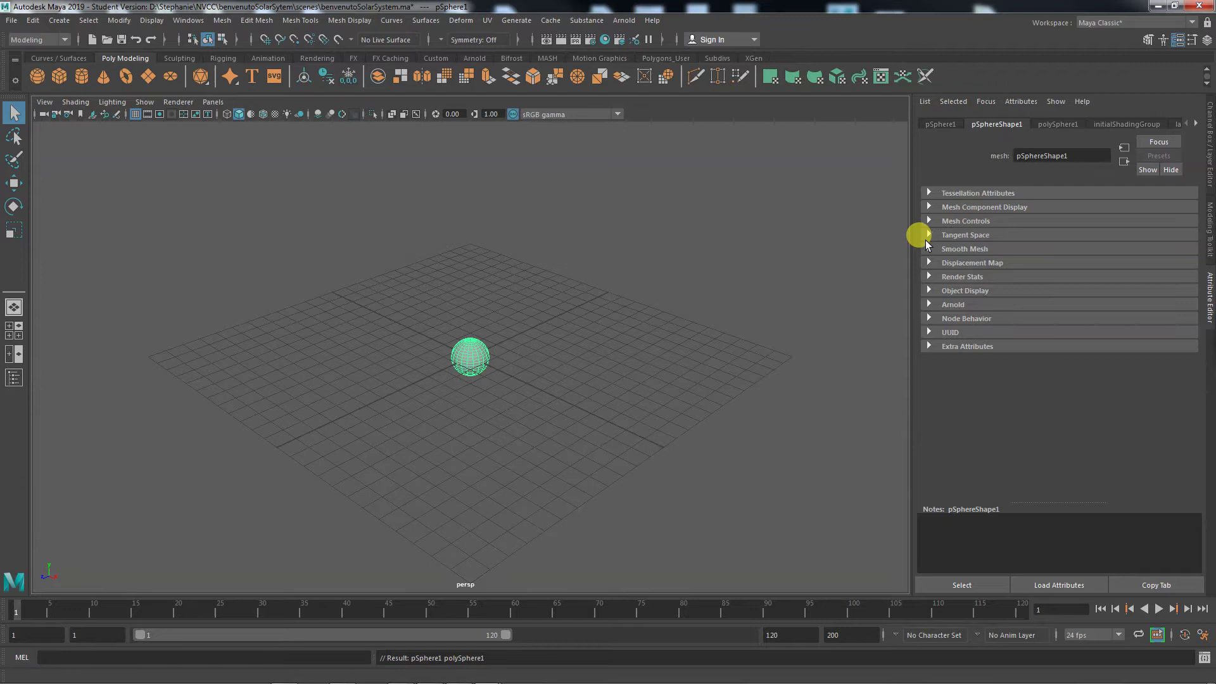
Browse pSphere1's transform, shading group and lambert1 attributes, then show its Channel Box values
{"action": "left_click", "coordinate": [941, 124]}
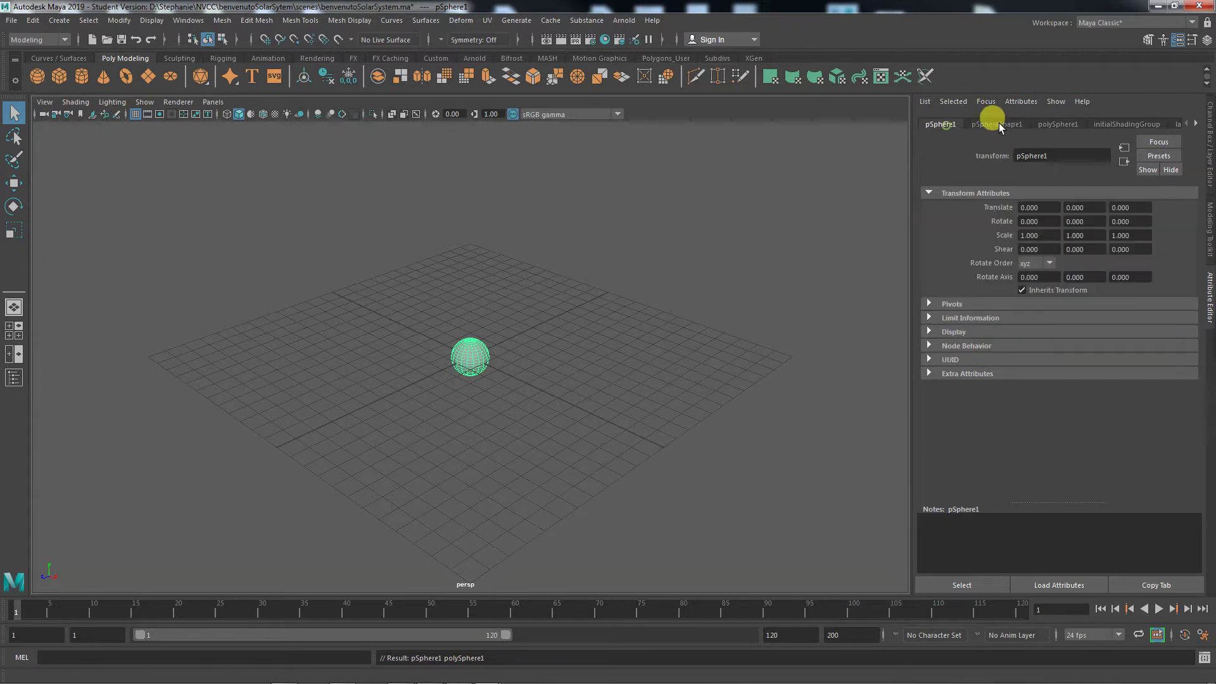
{"action": "left_click", "coordinate": [1059, 125]}
{"action": "left_click", "coordinate": [1112, 123]}
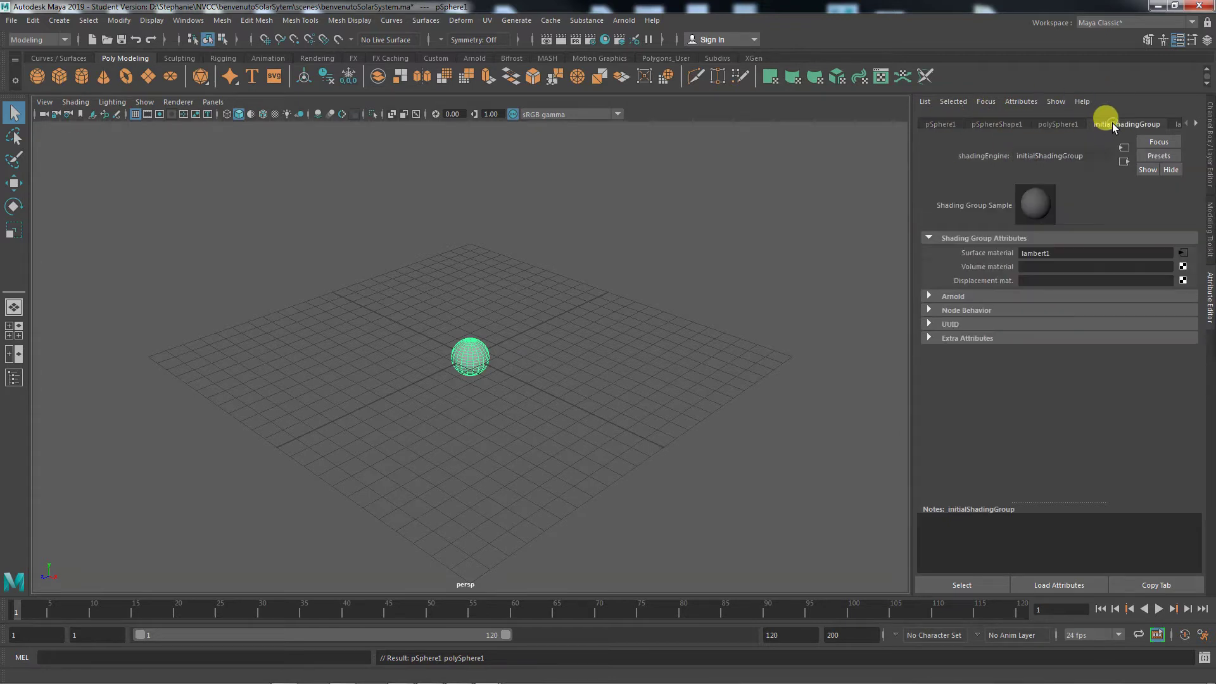
{"action": "left_click", "coordinate": [1173, 123]}
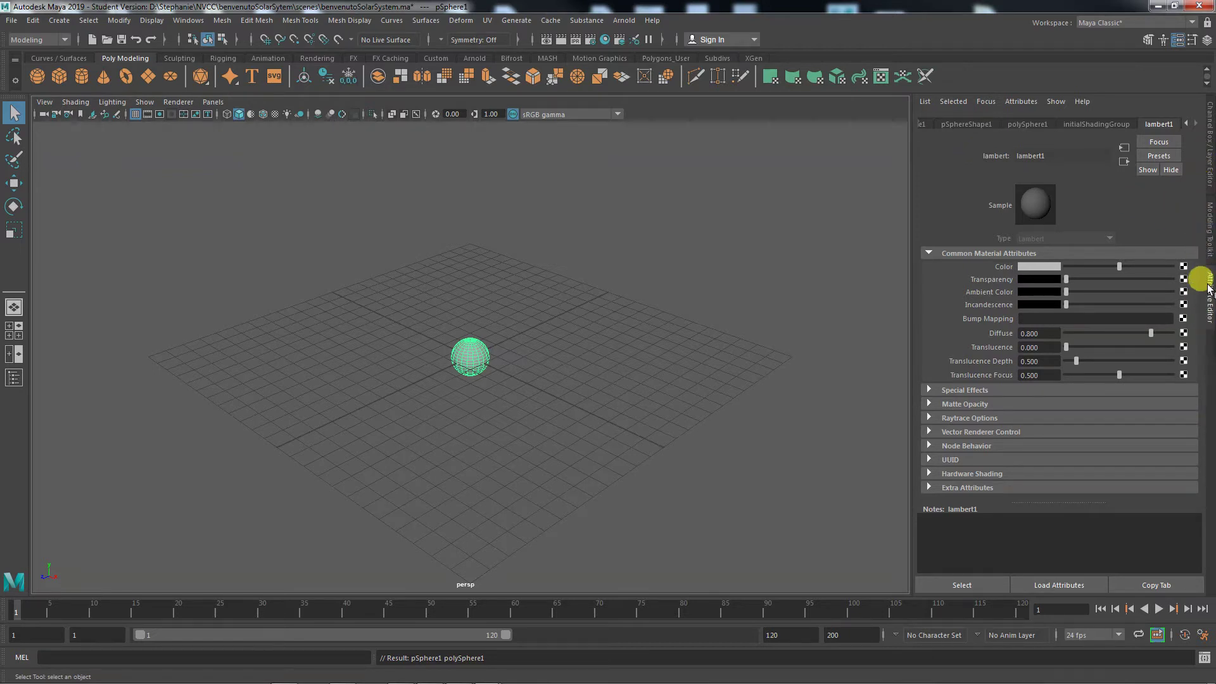
{"action": "left_click", "coordinate": [1210, 160]}
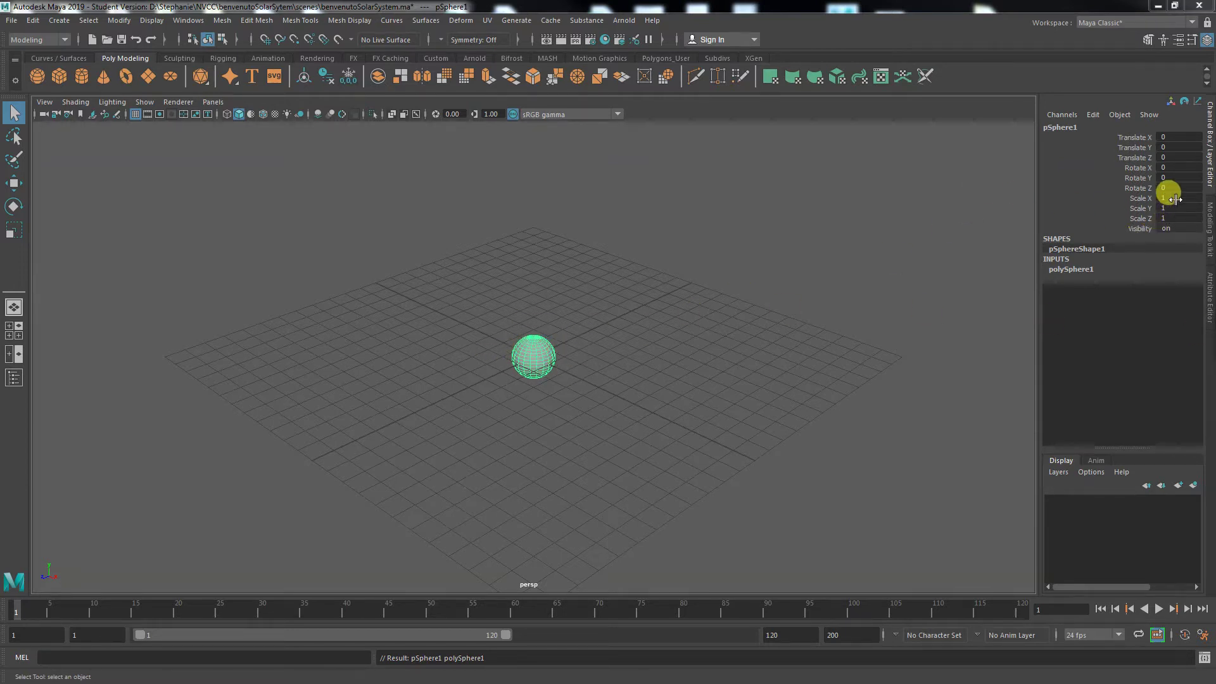
Set pSphere1's Scale X, Y and Z to 4 in the Channel Box, redoing it after an undo
{"action": "left_click_drag", "start_coordinate": [1169, 197], "coordinate": [1178, 218]}
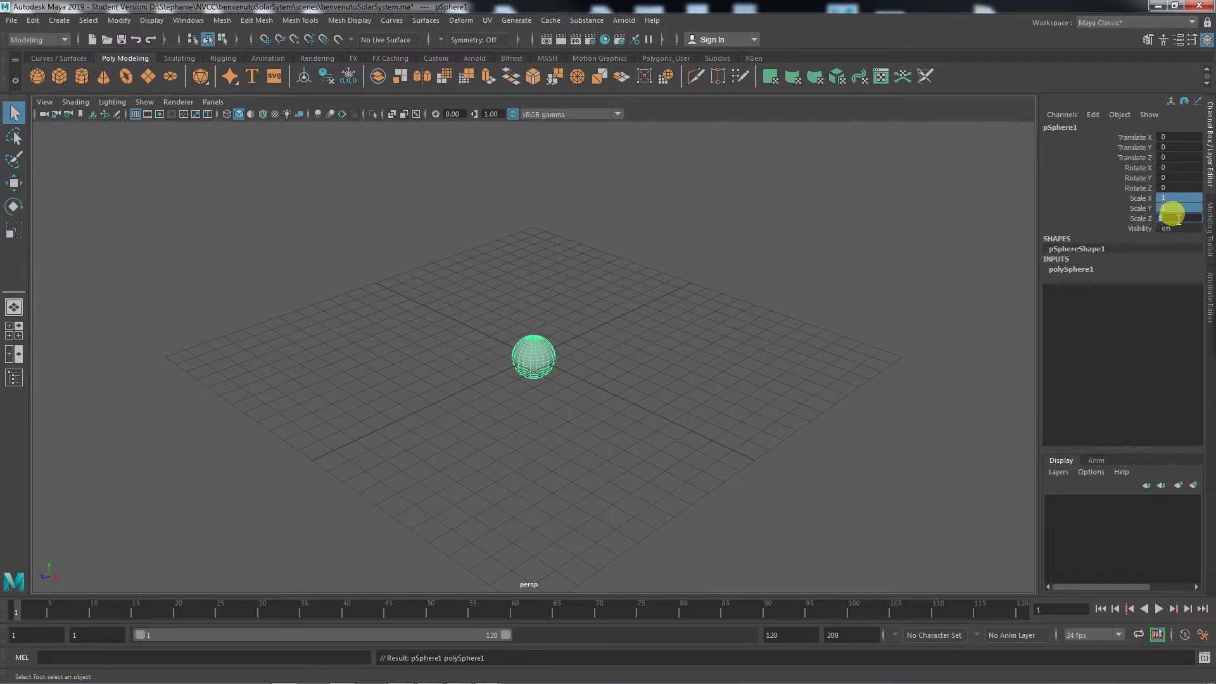
{"action": "type", "text": "4"}
{"action": "key", "text": "Return"}
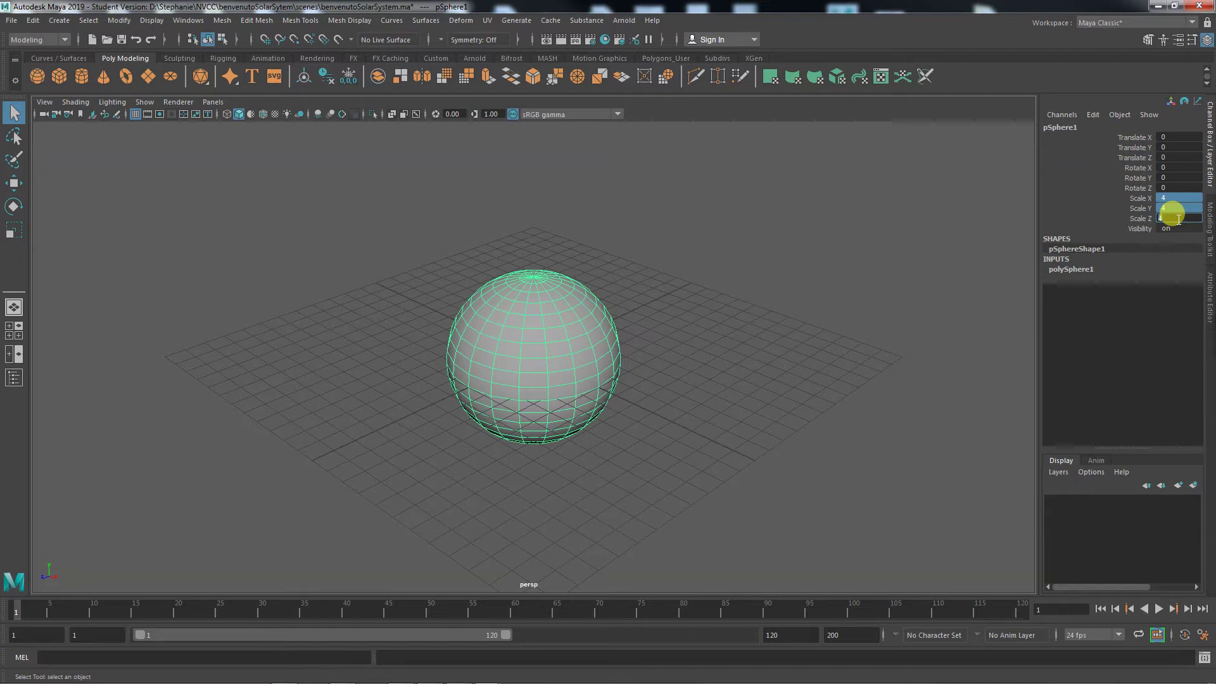
{"action": "key", "text": "ctrl+z"}
{"action": "left_click", "coordinate": [822, 334]}
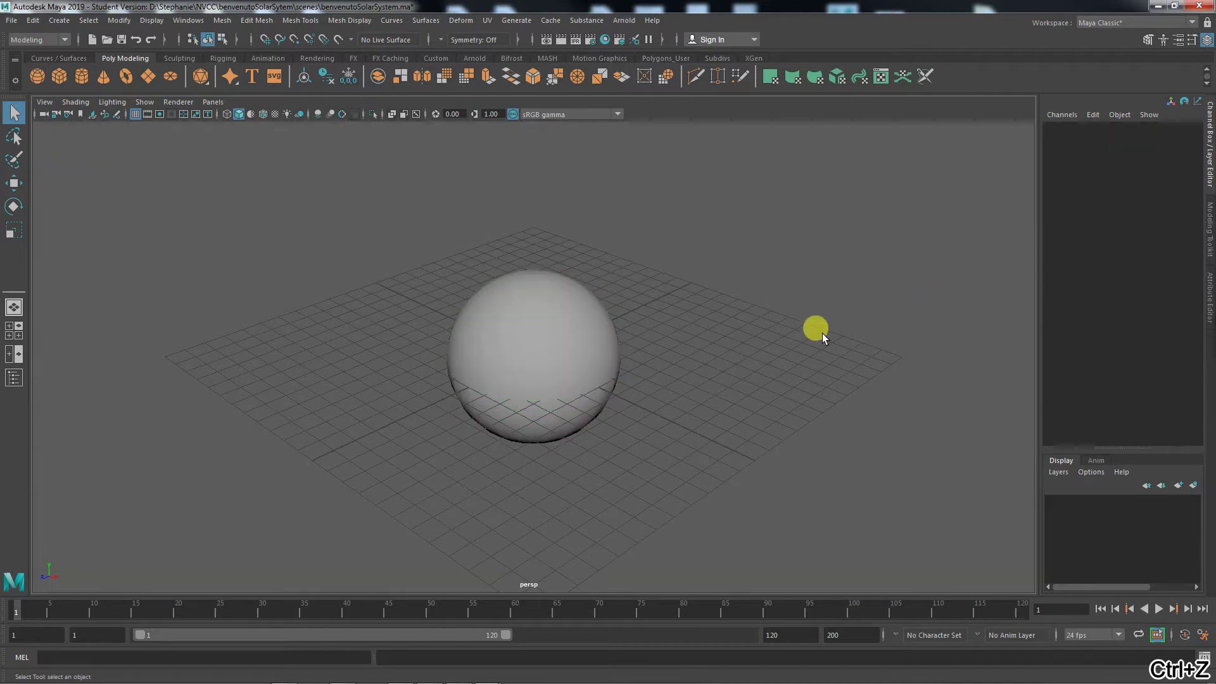
{"action": "key", "text": "ctrl+z"}
{"action": "key", "text": "ctrl+z"}
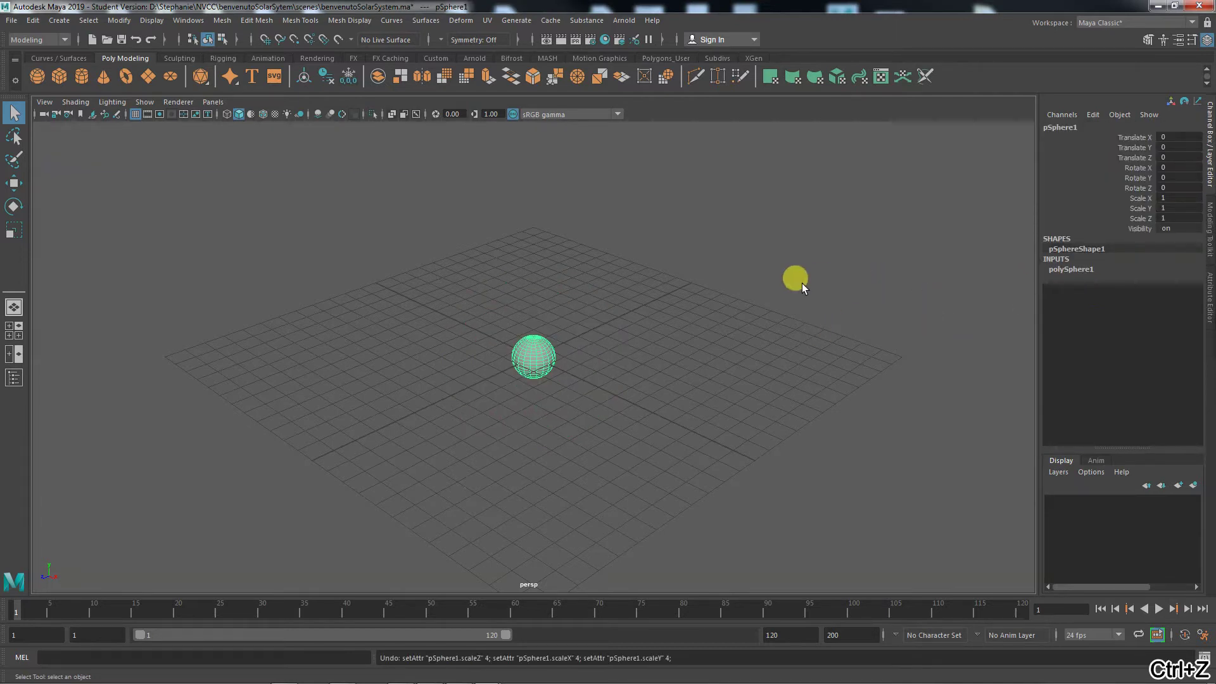
{"action": "left_click", "coordinate": [1184, 197]}
{"action": "left_click_drag", "start_coordinate": [1186, 199], "coordinate": [1189, 215]}
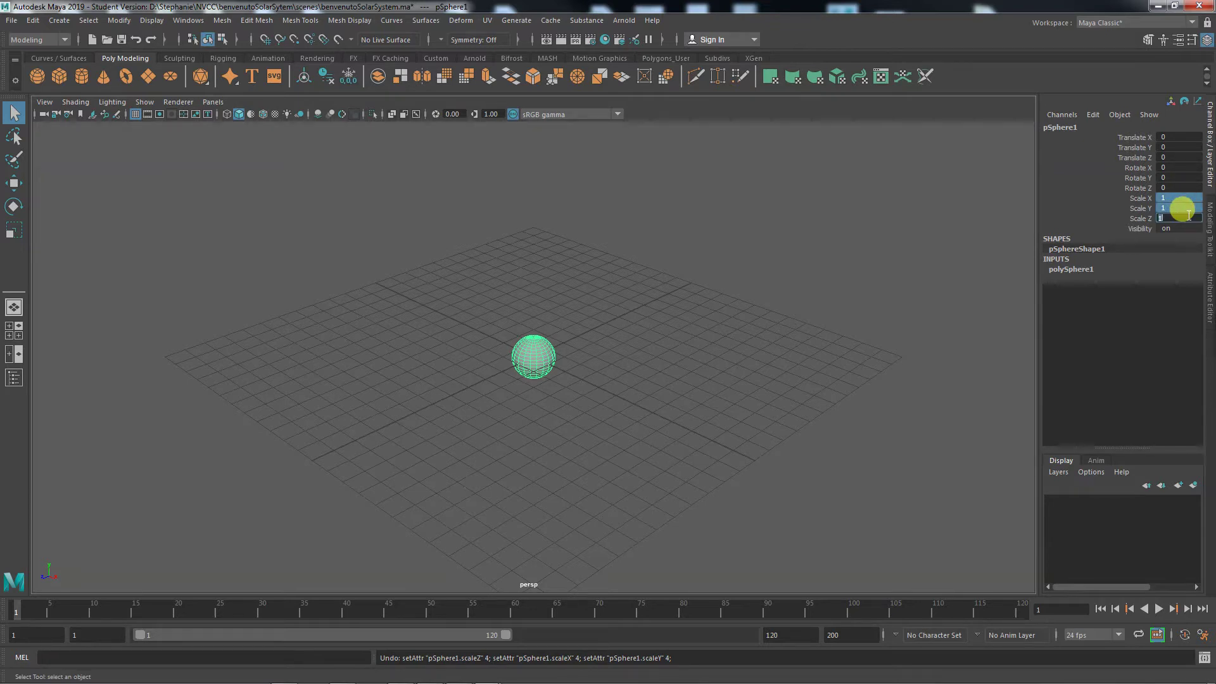
{"action": "type", "text": "4"}
{"action": "key", "text": "Return"}
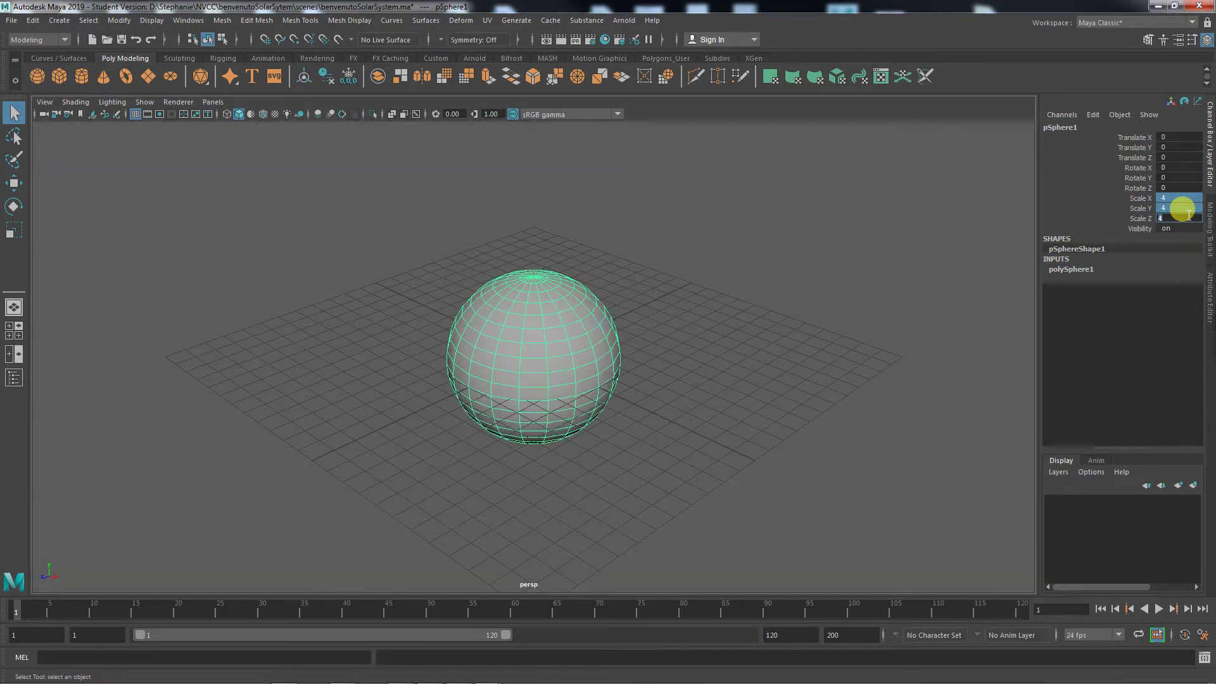
{"action": "left_click", "coordinate": [950, 269]}
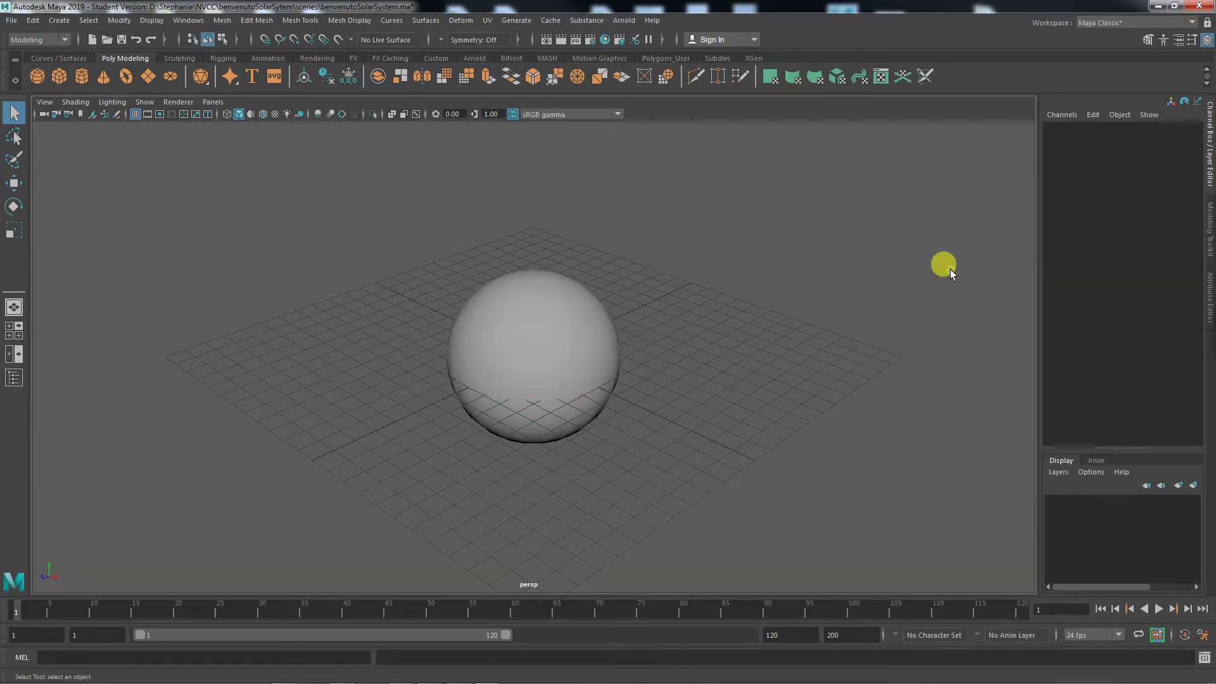
{"action": "left_click", "coordinate": [512, 348]}
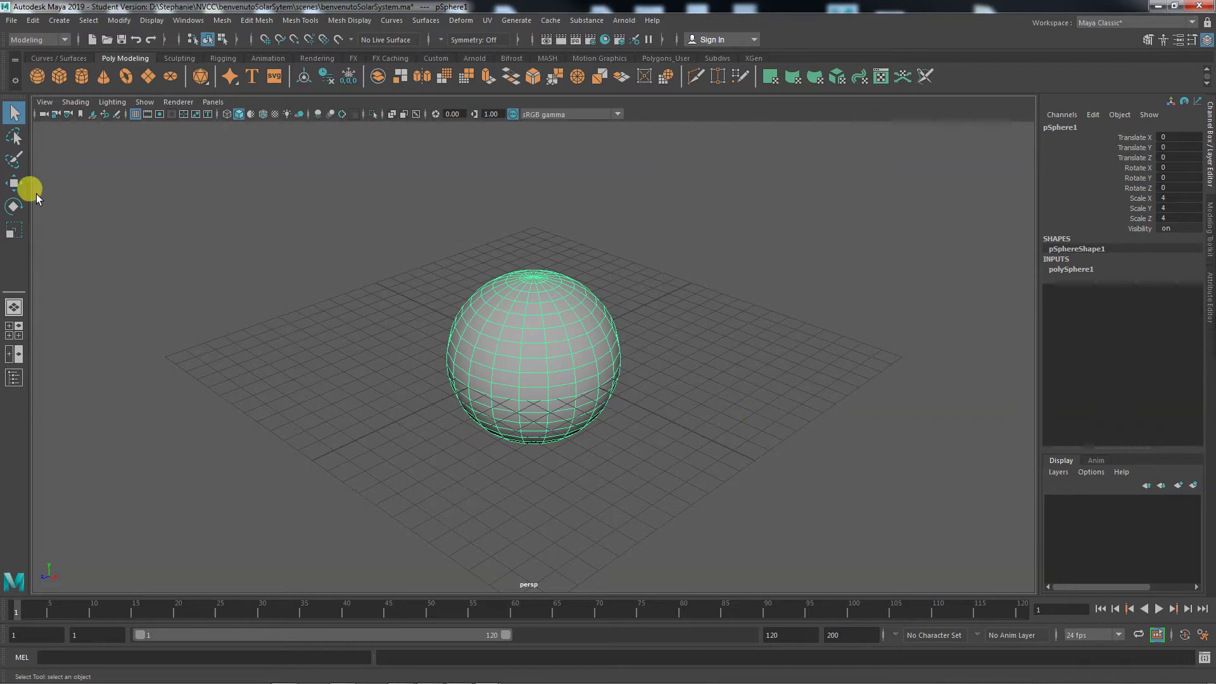
Rename the scaled sphere from pSphere1 to sun in the Channel Box
{"action": "left_click", "coordinate": [14, 229]}
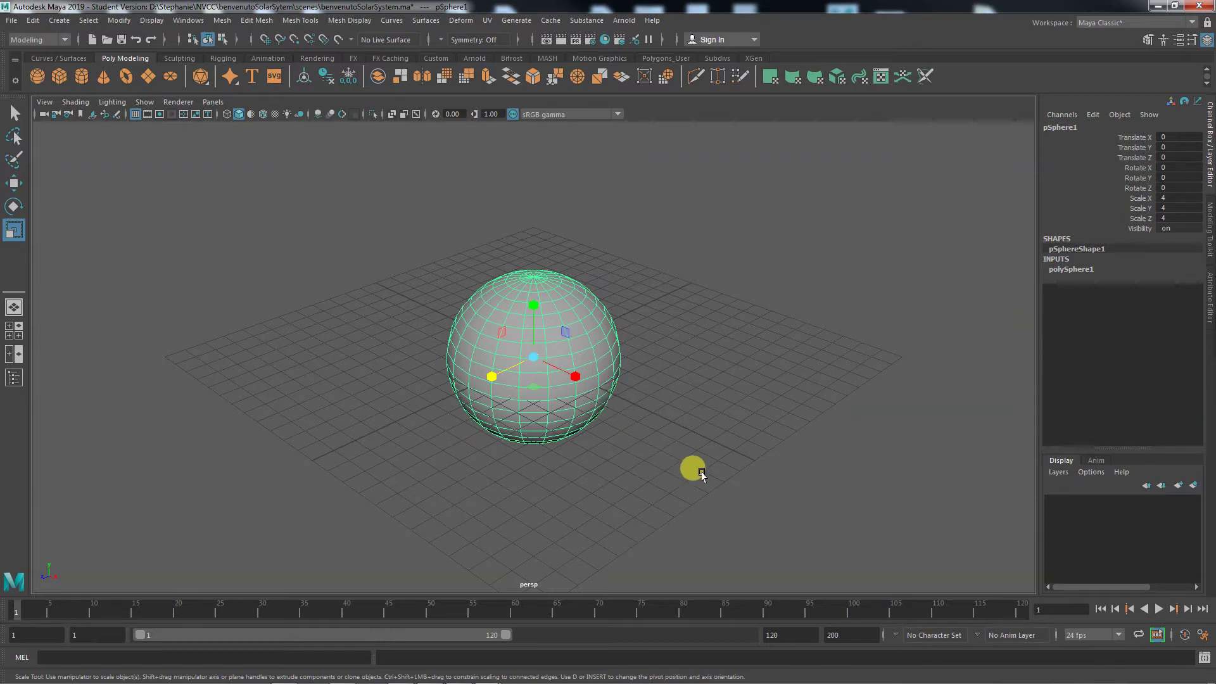
{"action": "left_click_drag", "start_coordinate": [692, 467], "coordinate": [570, 427], "text": "alt"}
{"action": "left_click", "coordinate": [570, 426]}
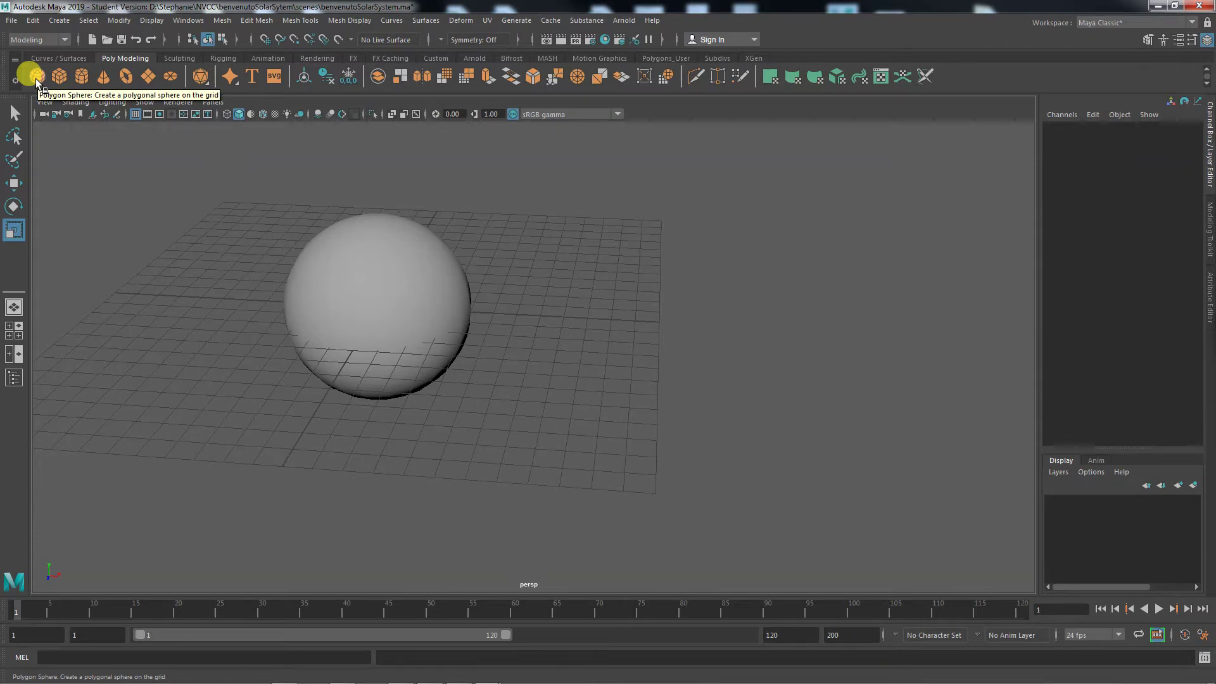
{"action": "left_click", "coordinate": [339, 279]}
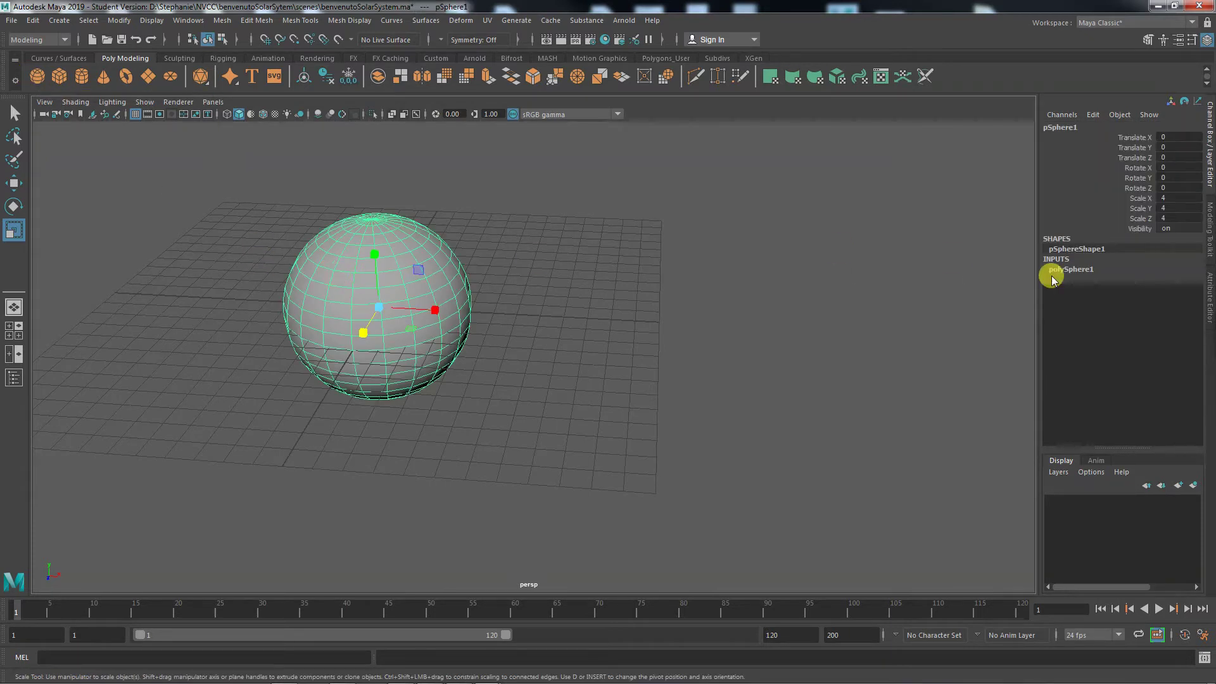
{"action": "double_click", "coordinate": [1074, 128]}
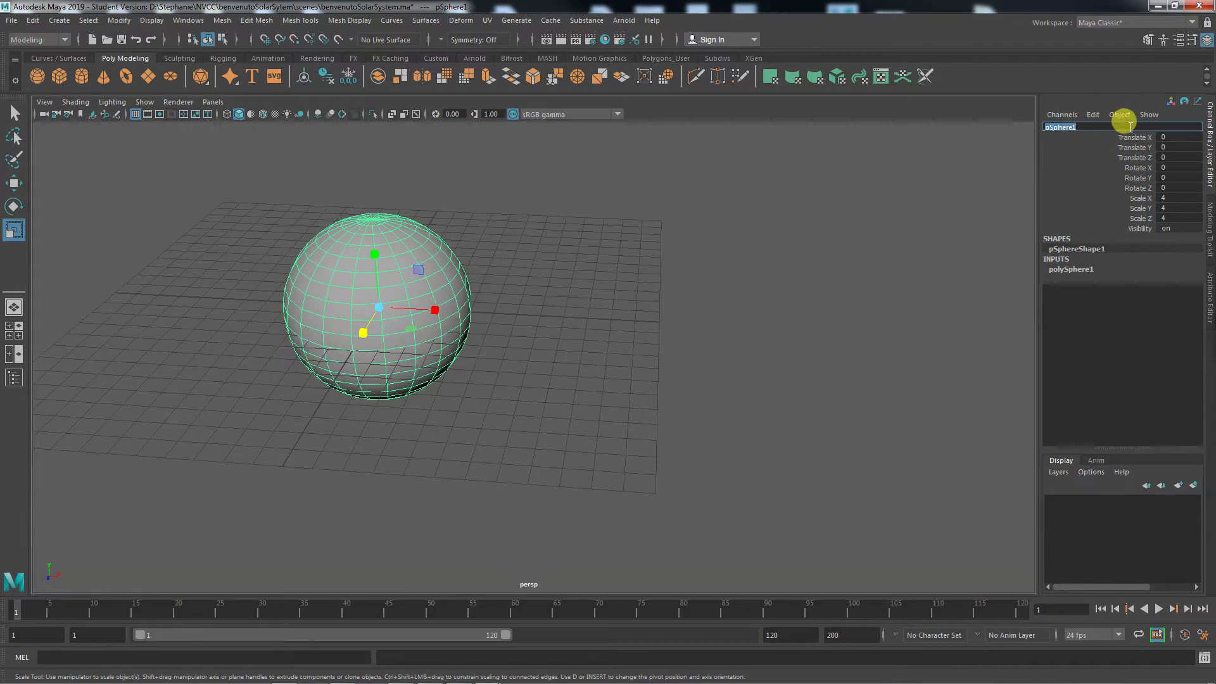
{"action": "type", "text": "sun"}
{"action": "left_click", "coordinate": [1094, 196]}
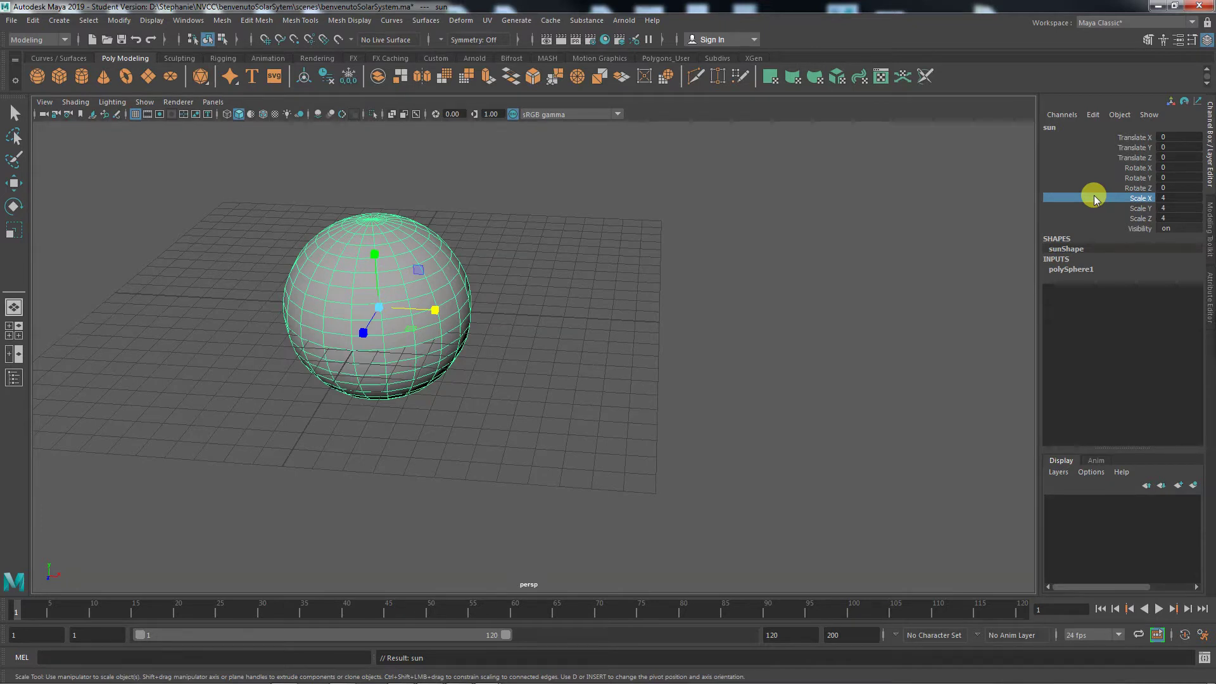
Try a sphere moved along X, undo it, then create a fresh default sphere at the origin
{"action": "left_click", "coordinate": [616, 272]}
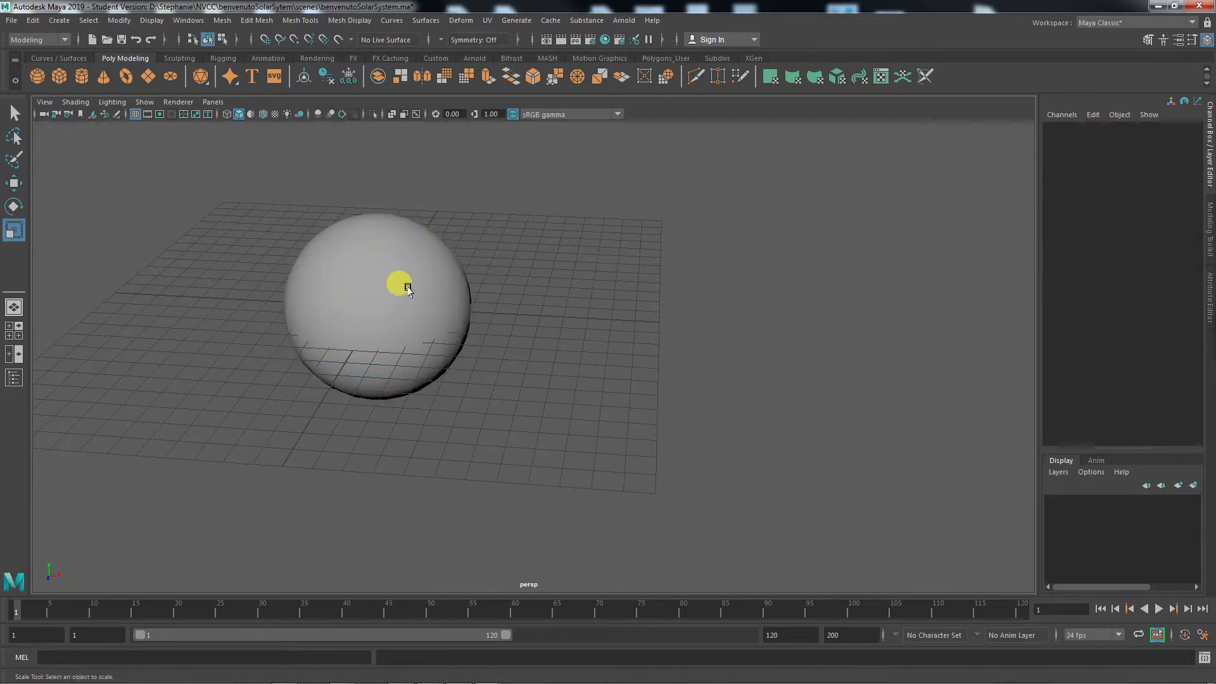
{"action": "left_click", "coordinate": [36, 75]}
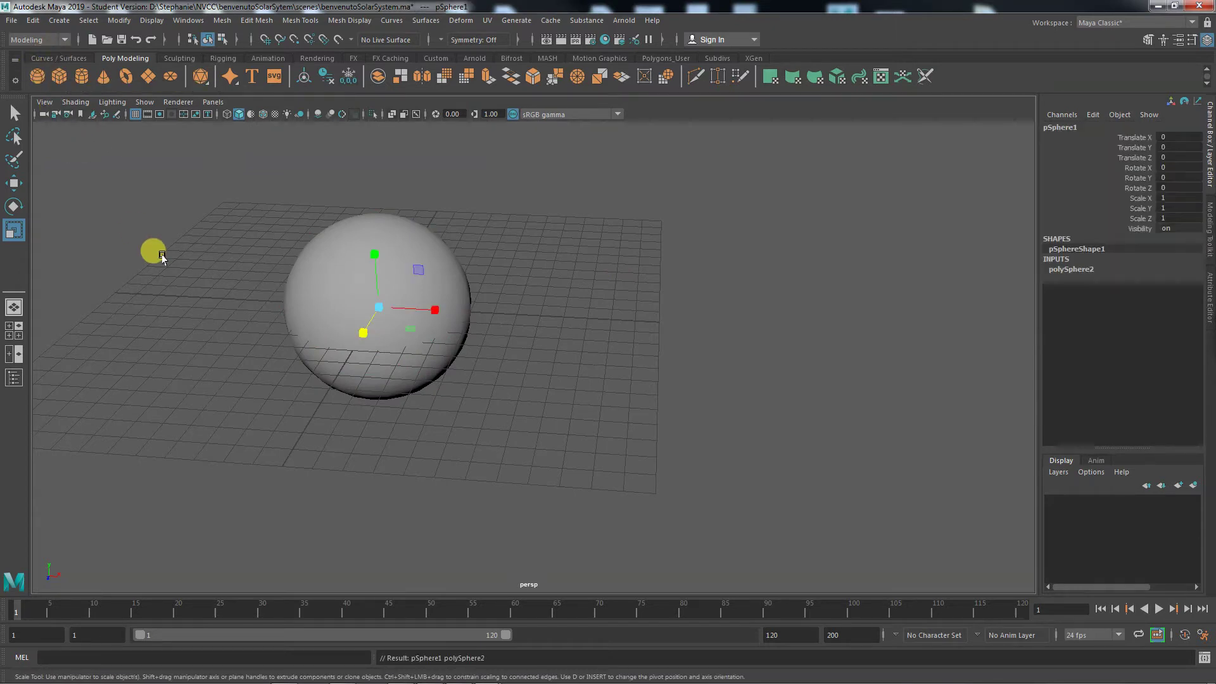
{"action": "left_click", "coordinate": [277, 296]}
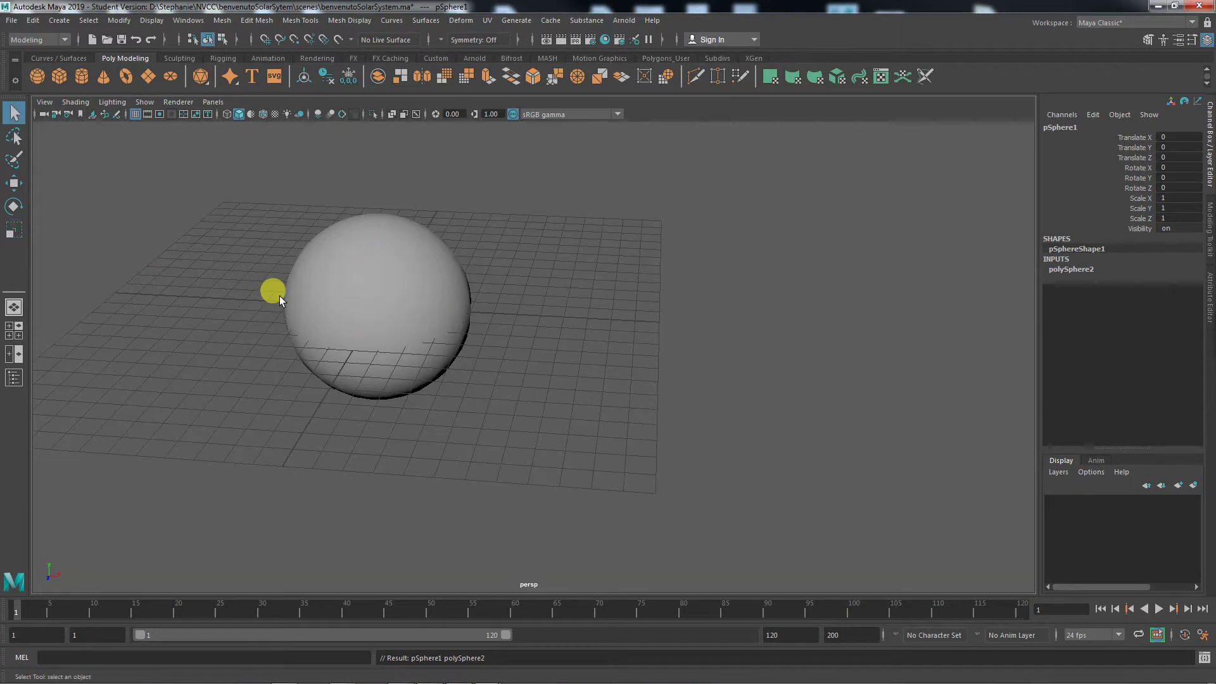
{"action": "left_click", "coordinate": [14, 112]}
{"action": "key", "text": "w"}
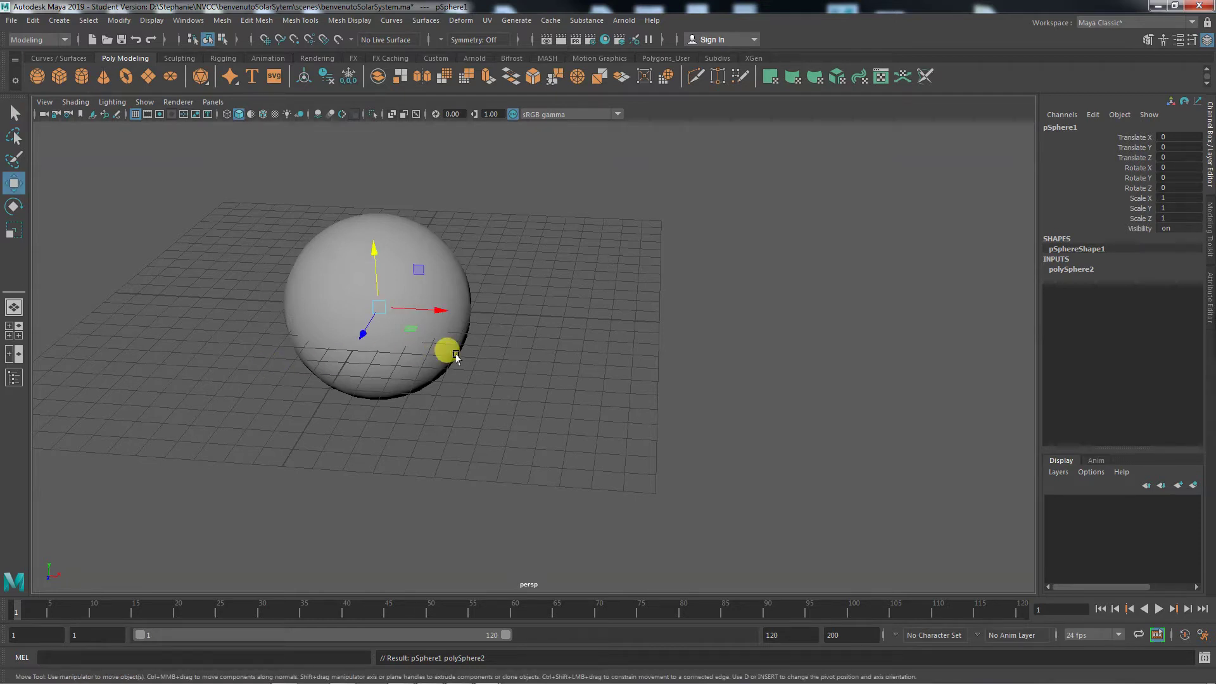
{"action": "left_click_drag", "start_coordinate": [391, 308], "coordinate": [651, 330]}
{"action": "key", "text": "ctrl+z"}
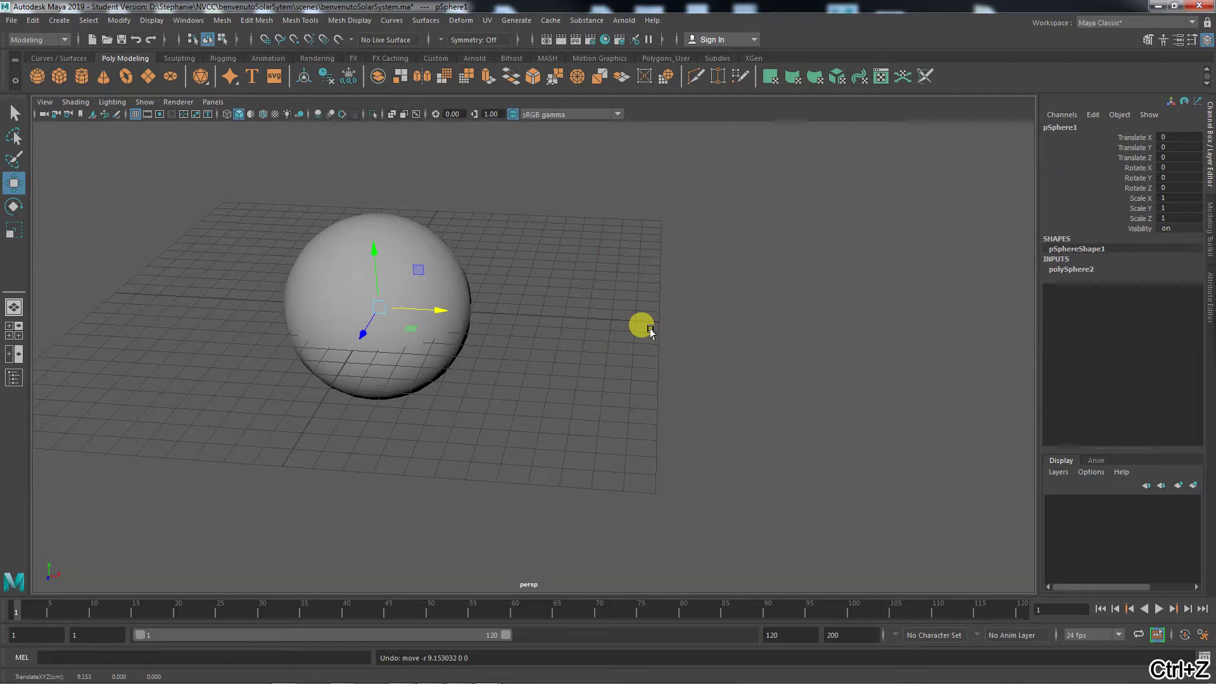
{"action": "key", "text": "ctrl+z"}
{"action": "key", "text": "ctrl+z"}
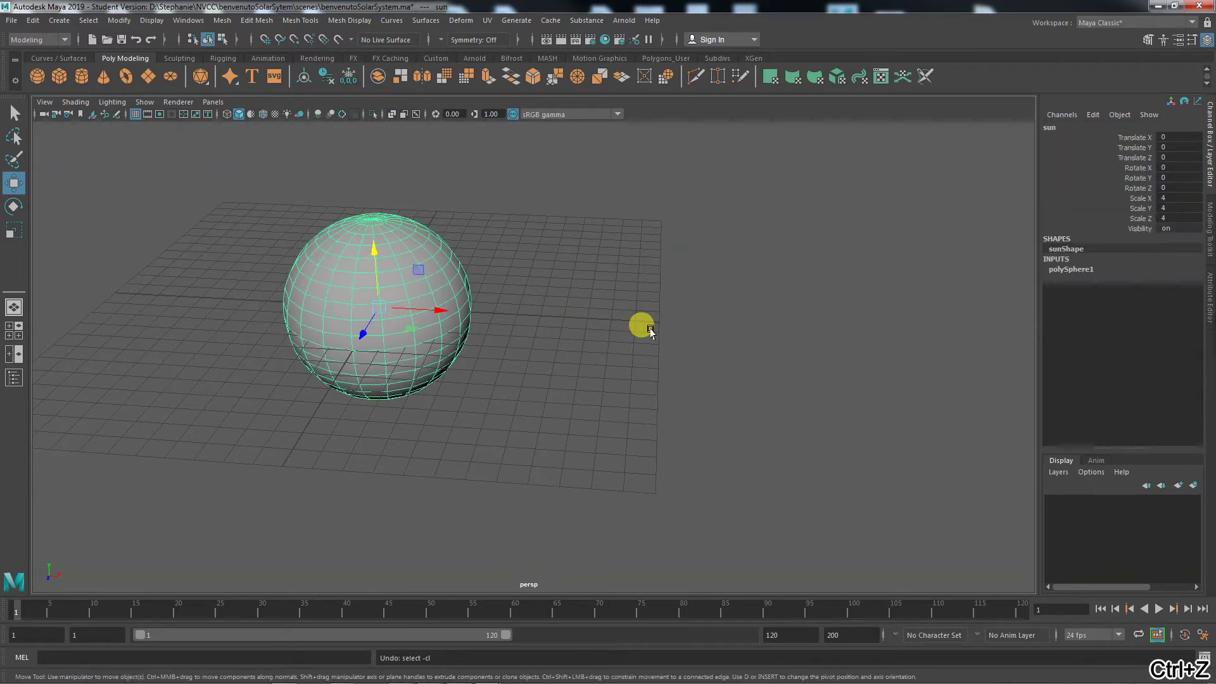
{"action": "left_click", "coordinate": [14, 114]}
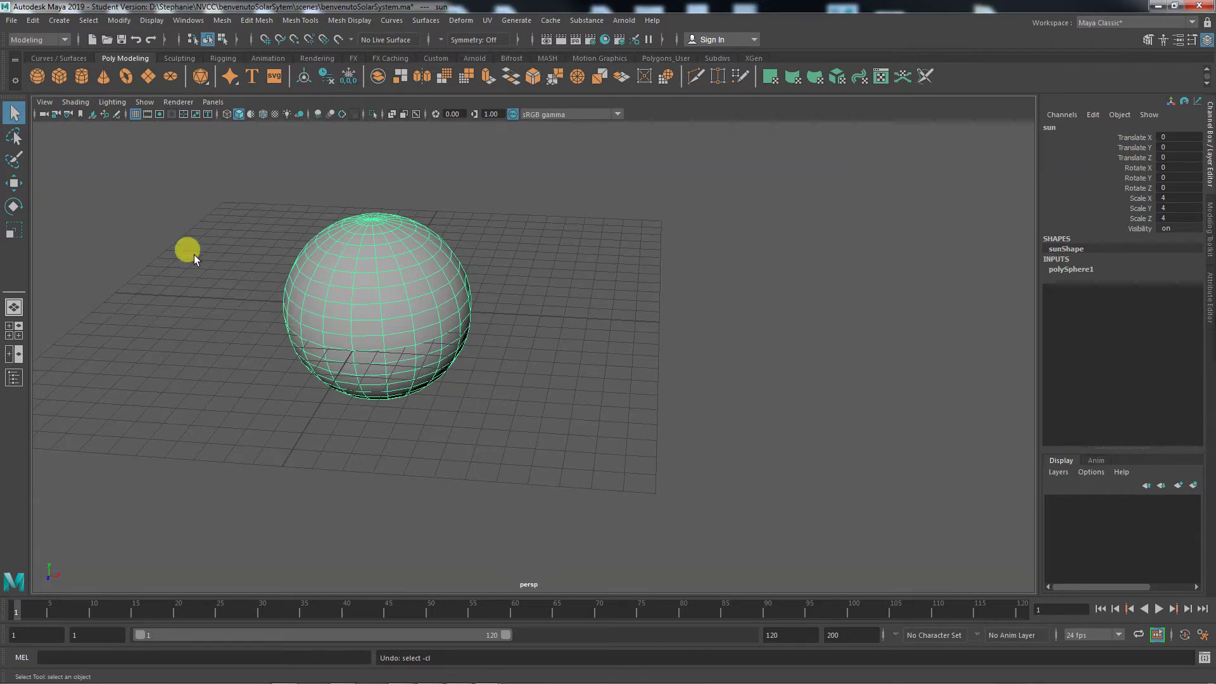
{"action": "left_click", "coordinate": [32, 80]}
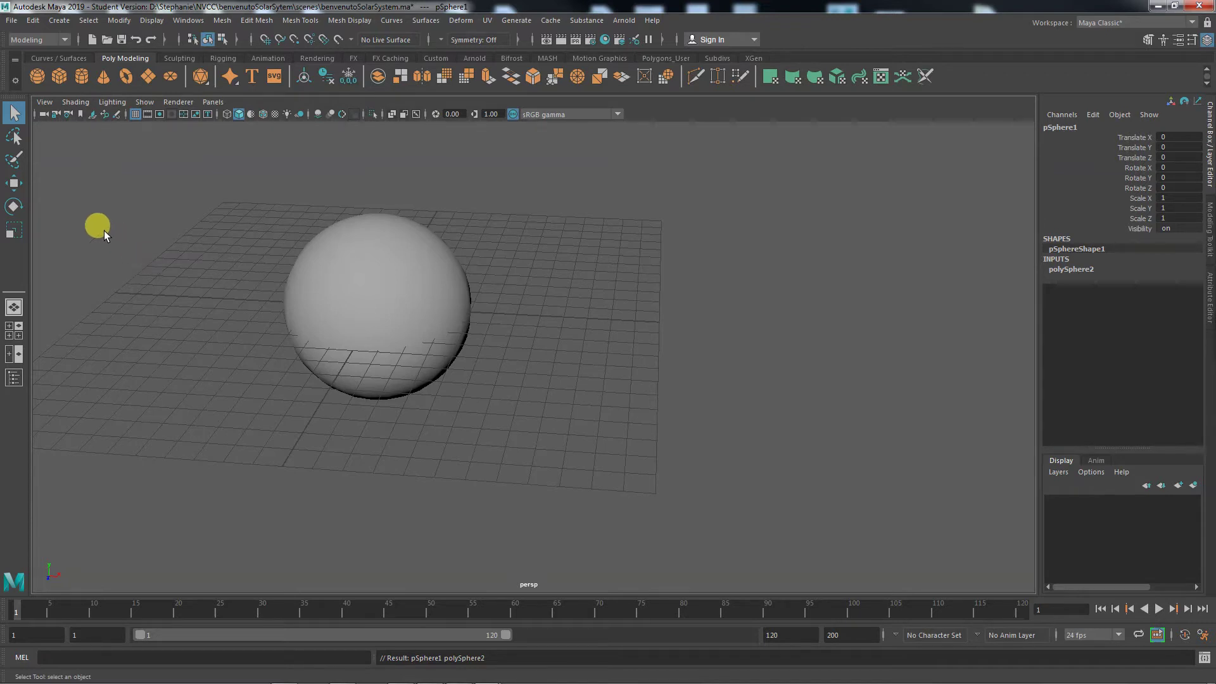
{"action": "key", "text": "w"}
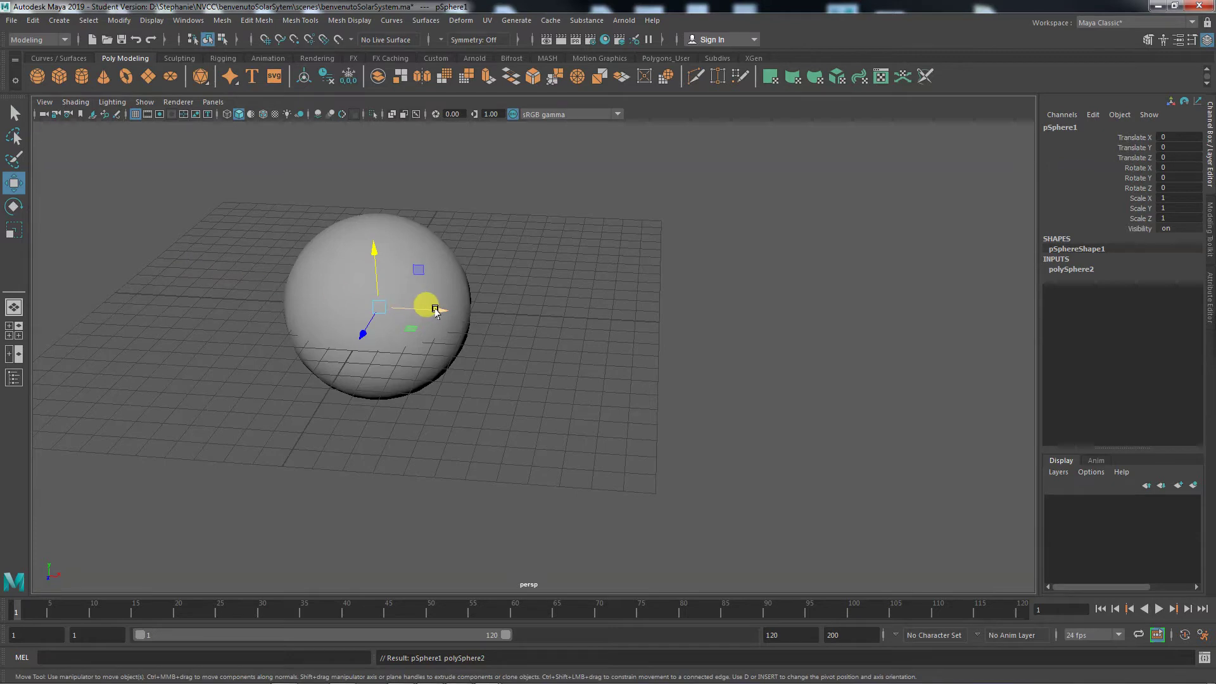
{"action": "left_click_drag", "start_coordinate": [426, 306], "coordinate": [630, 318]}
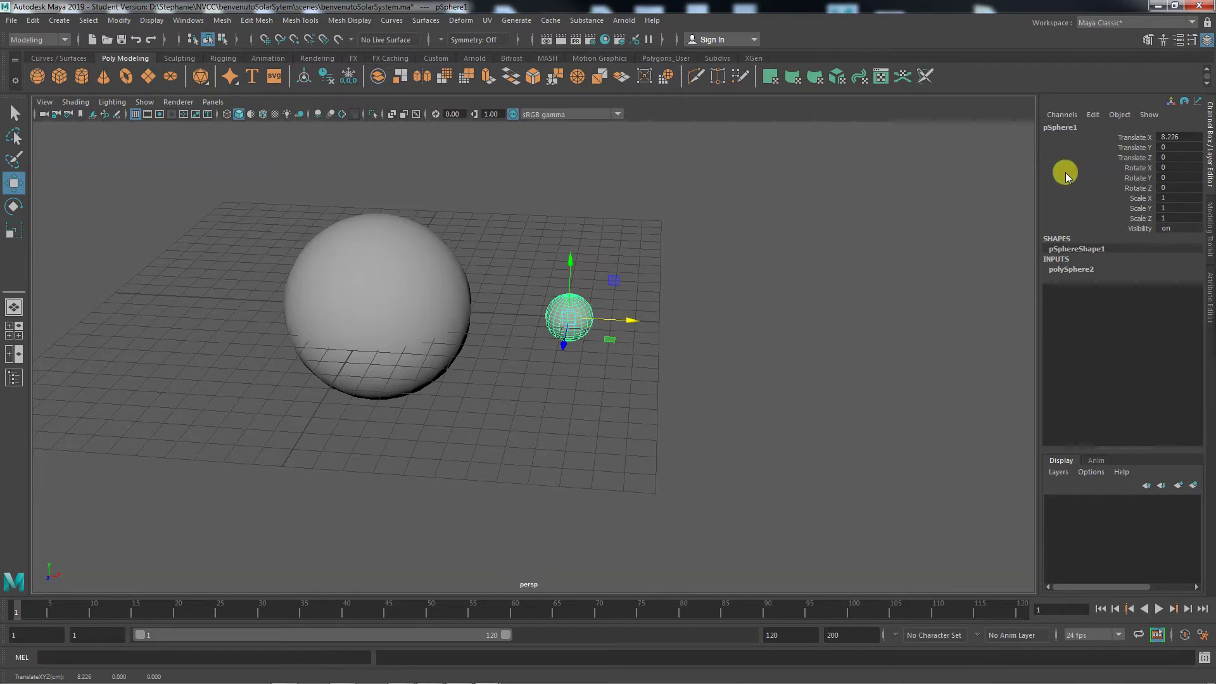
{"action": "double_click", "coordinate": [1067, 126]}
{"action": "type", "text": "mercury"}
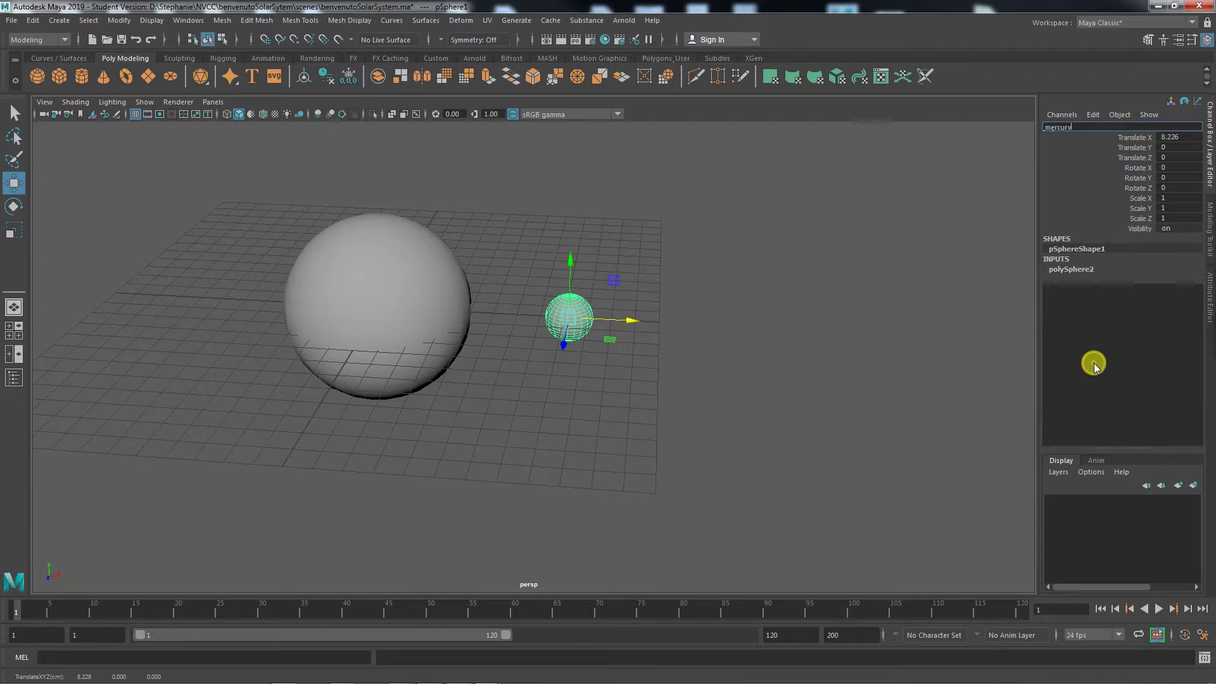
{"action": "left_click", "coordinate": [1172, 196]}
{"action": "left_click_drag", "start_coordinate": [1173, 196], "coordinate": [1175, 217]}
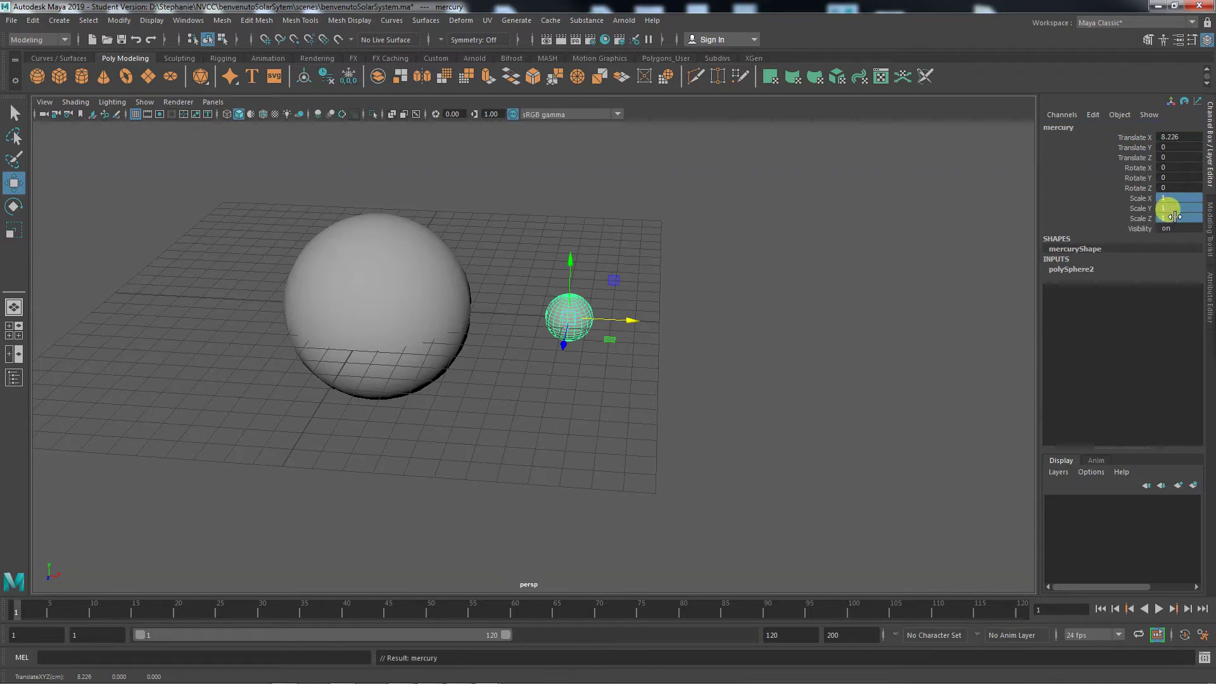
{"action": "left_click", "coordinate": [1174, 217]}
{"action": "type", "text": "0.2"}
{"action": "key", "text": "Return"}
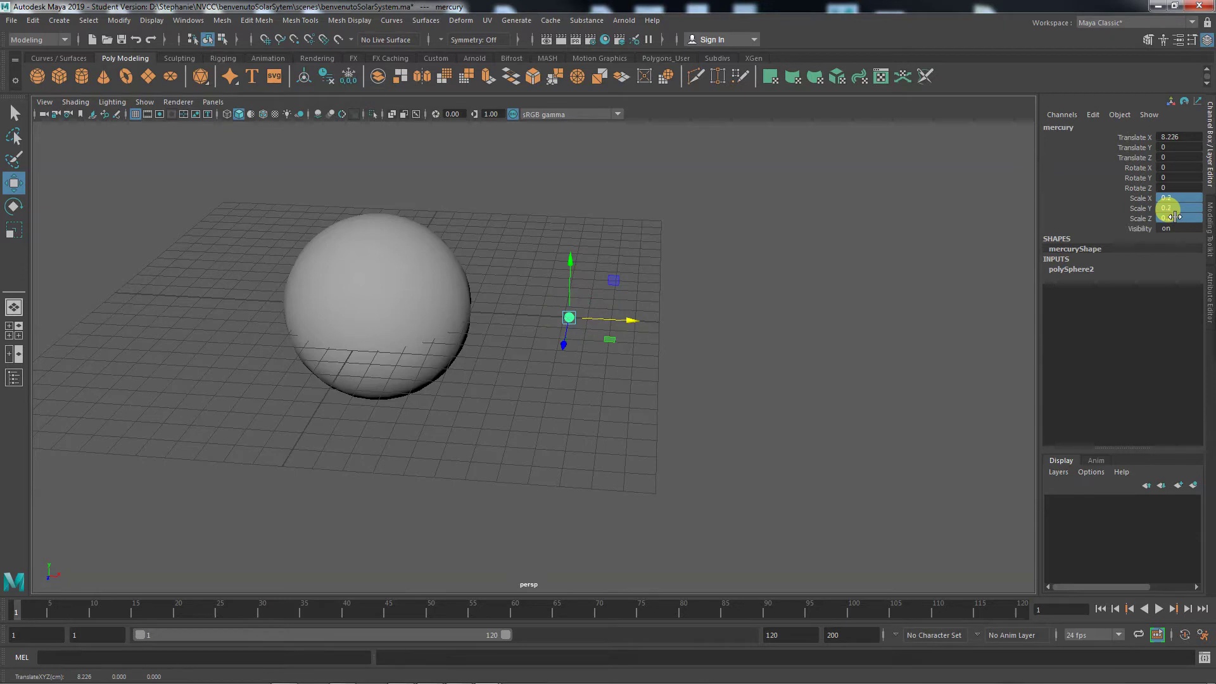
{"action": "left_click_drag", "start_coordinate": [630, 320], "coordinate": [646, 324]}
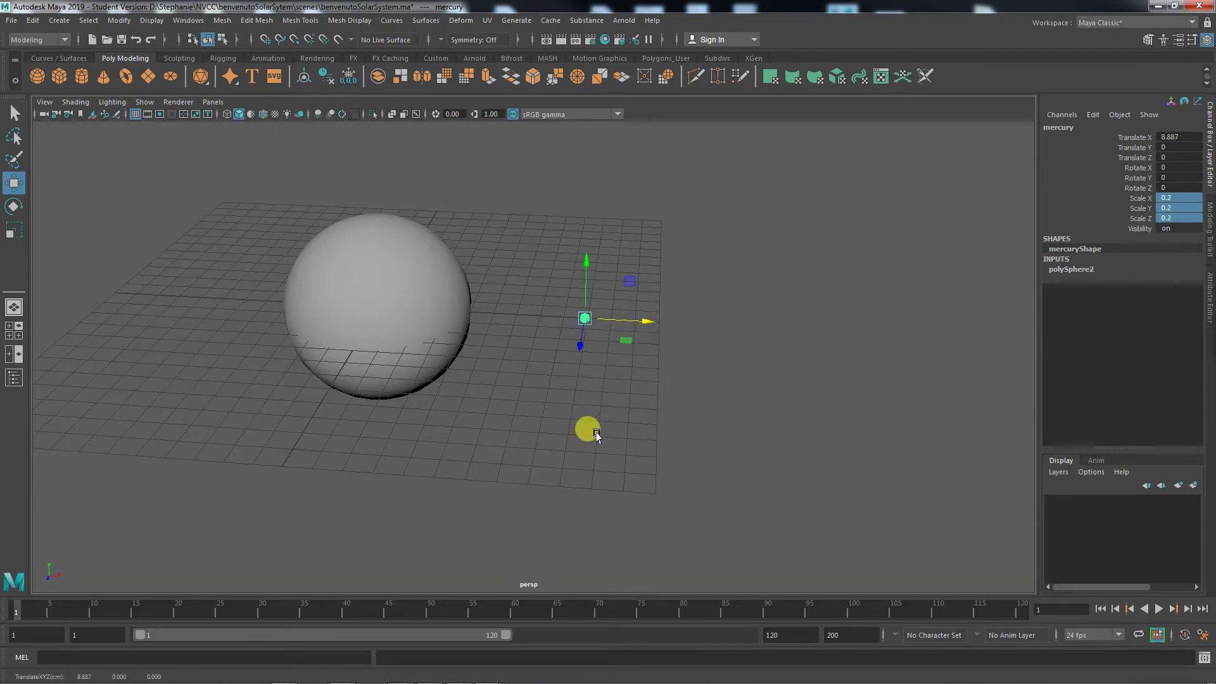
{"action": "left_click", "coordinate": [596, 434]}
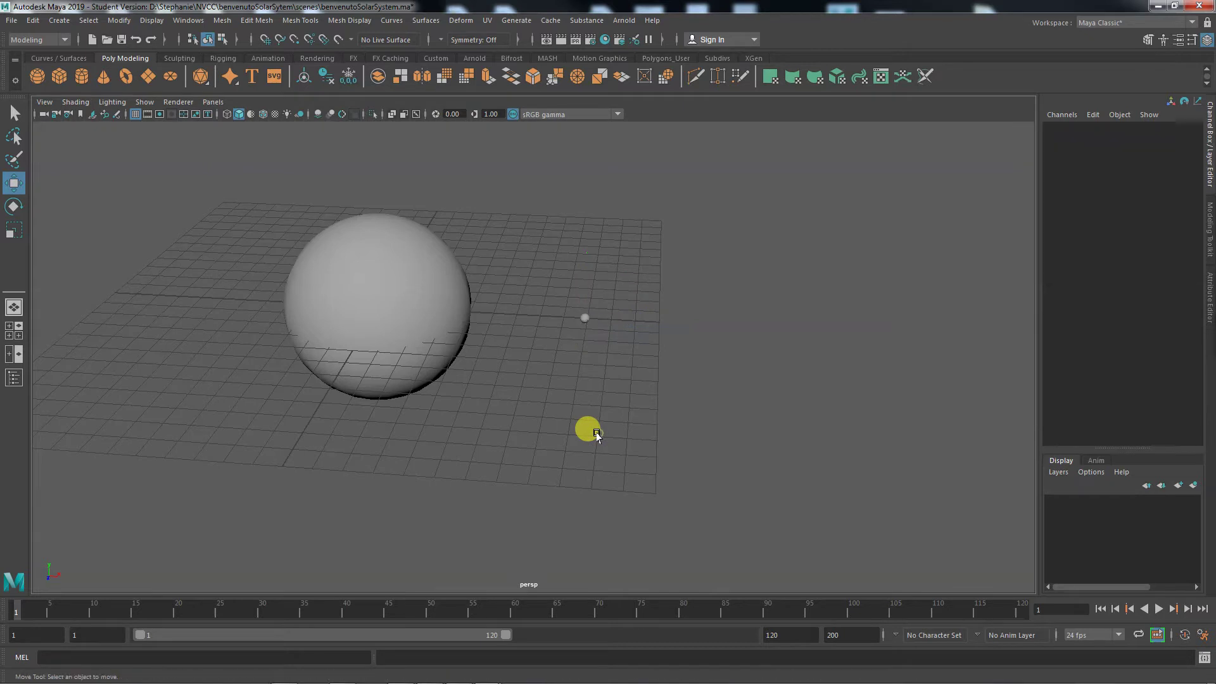
Create a new sphere and slide it out along the X axis
{"action": "left_click", "coordinate": [37, 77]}
{"action": "left_click_drag", "start_coordinate": [434, 304], "coordinate": [756, 329]}
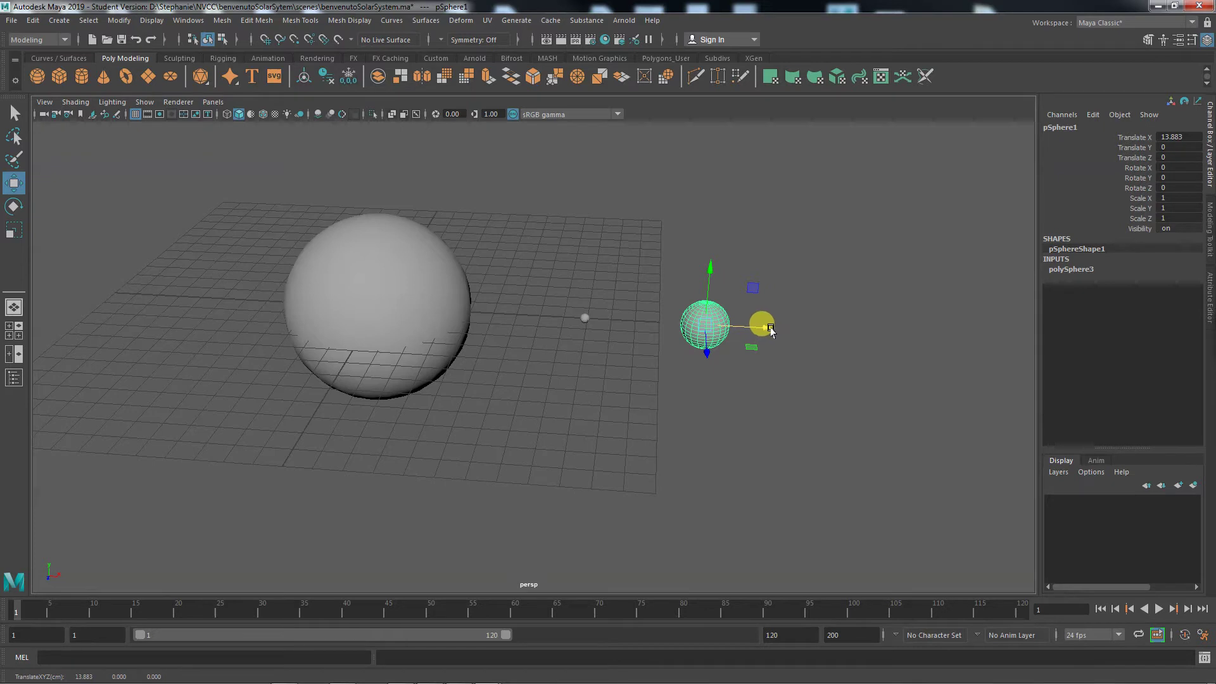
{"action": "left_click_drag", "start_coordinate": [704, 324], "coordinate": [793, 323]}
{"action": "key", "text": "ctrl+z"}
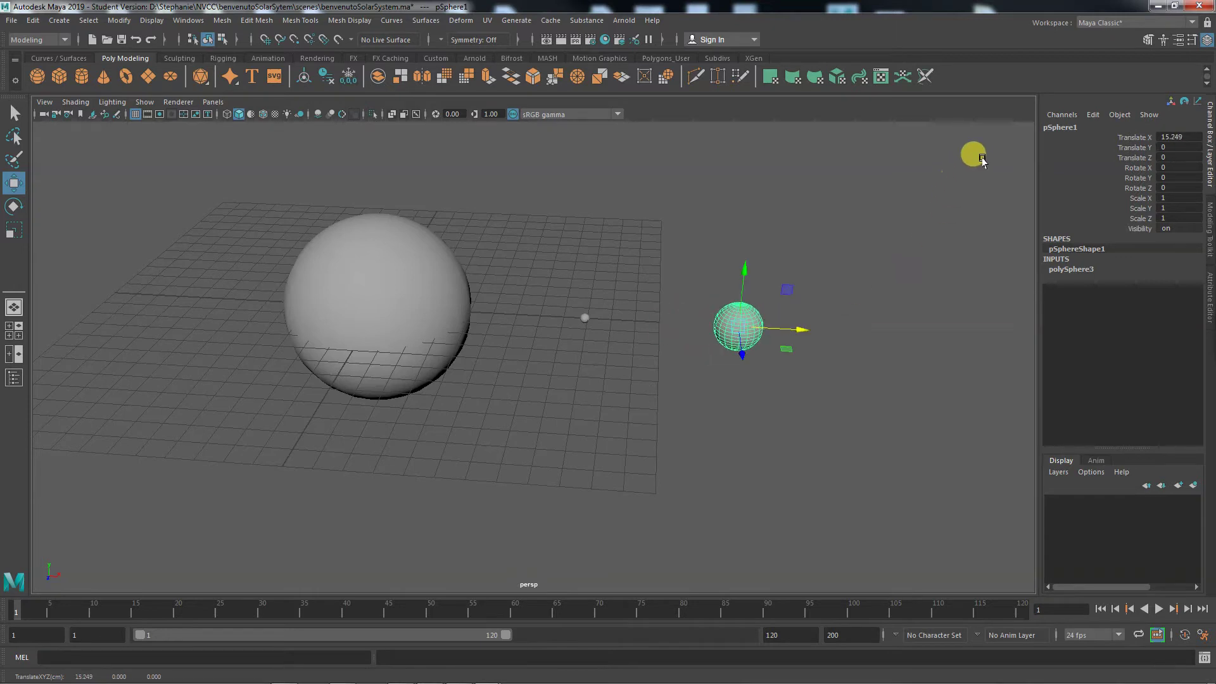
Rename the sphere venus, scale it to 0.5 on all axes, and nudge it to X 14.914
{"action": "double_click", "coordinate": [1061, 127]}
{"action": "type", "text": "venus"}
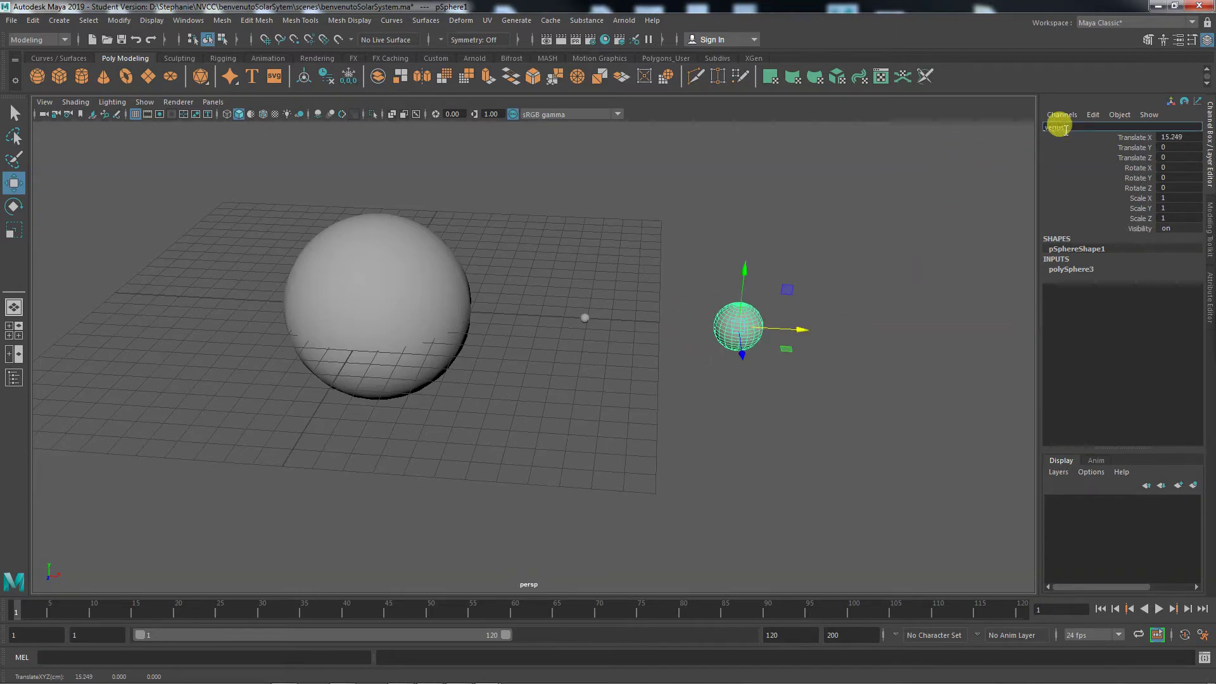
{"action": "key", "text": "Return"}
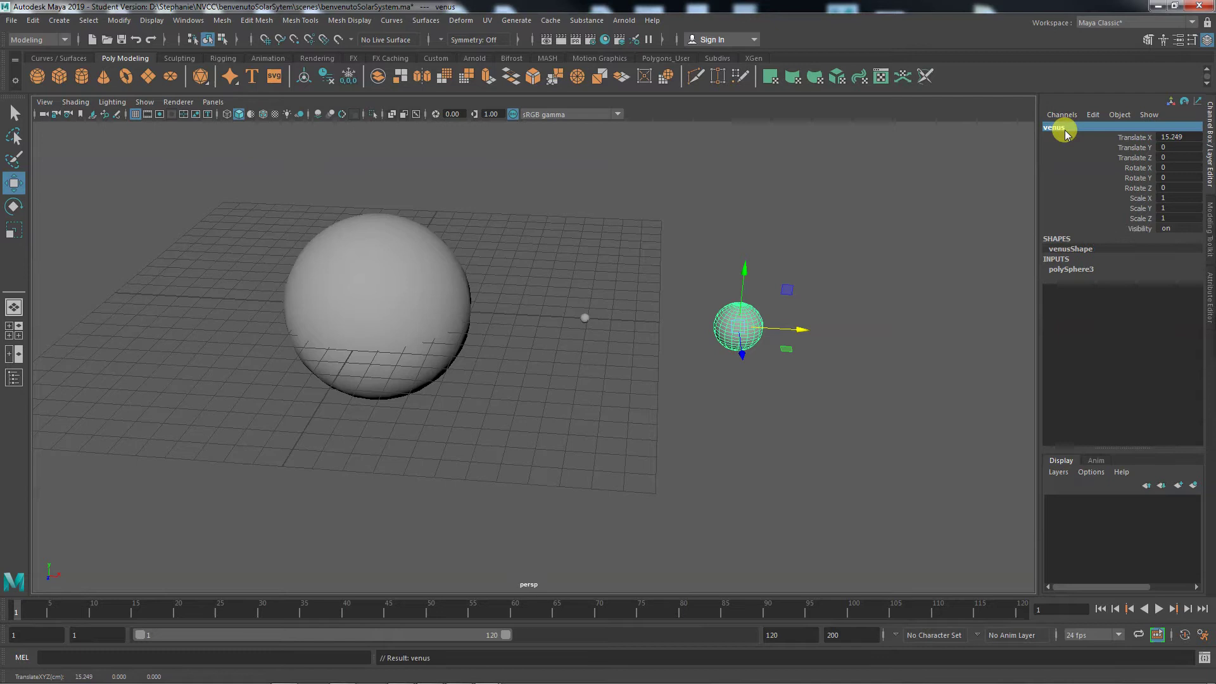
{"action": "left_click_drag", "start_coordinate": [1169, 198], "coordinate": [1176, 215]}
{"action": "type", "text": "0.5"}
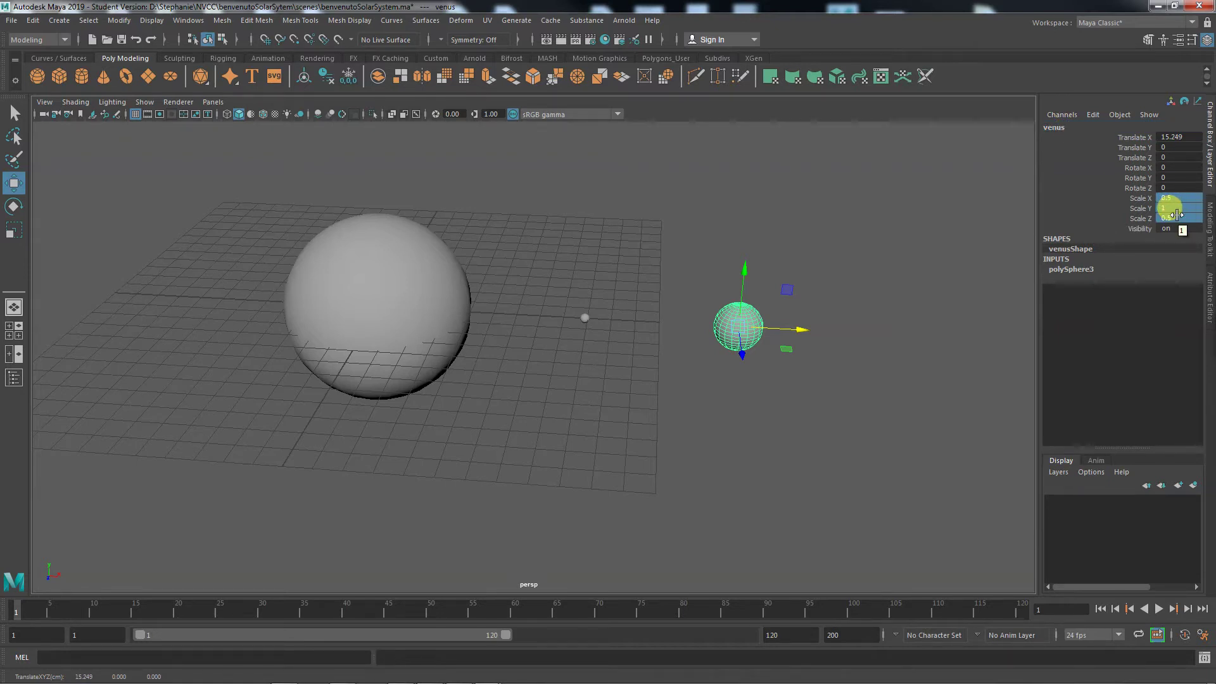
{"action": "key", "text": "Return"}
{"action": "left_click_drag", "start_coordinate": [796, 328], "coordinate": [783, 323]}
{"action": "mouse_move", "coordinate": [393, 681]}
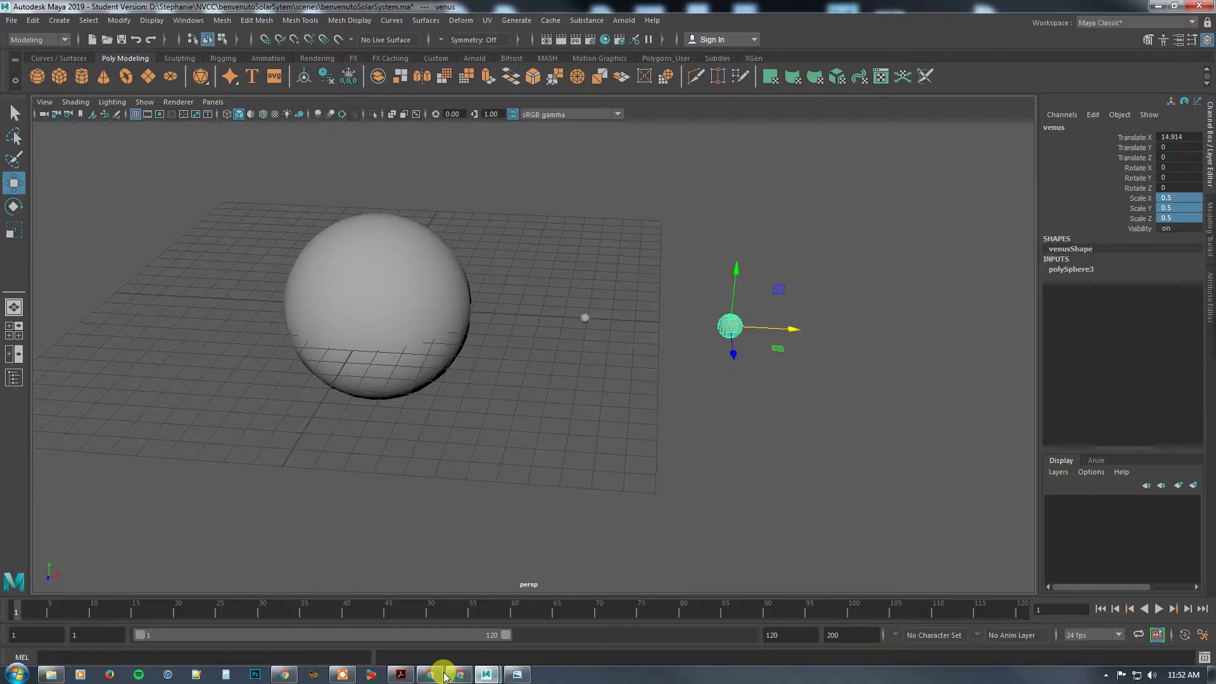
Check the planet sizes chart in planetSizes.jpg, then return to Maya
{"action": "left_click", "coordinate": [516, 678]}
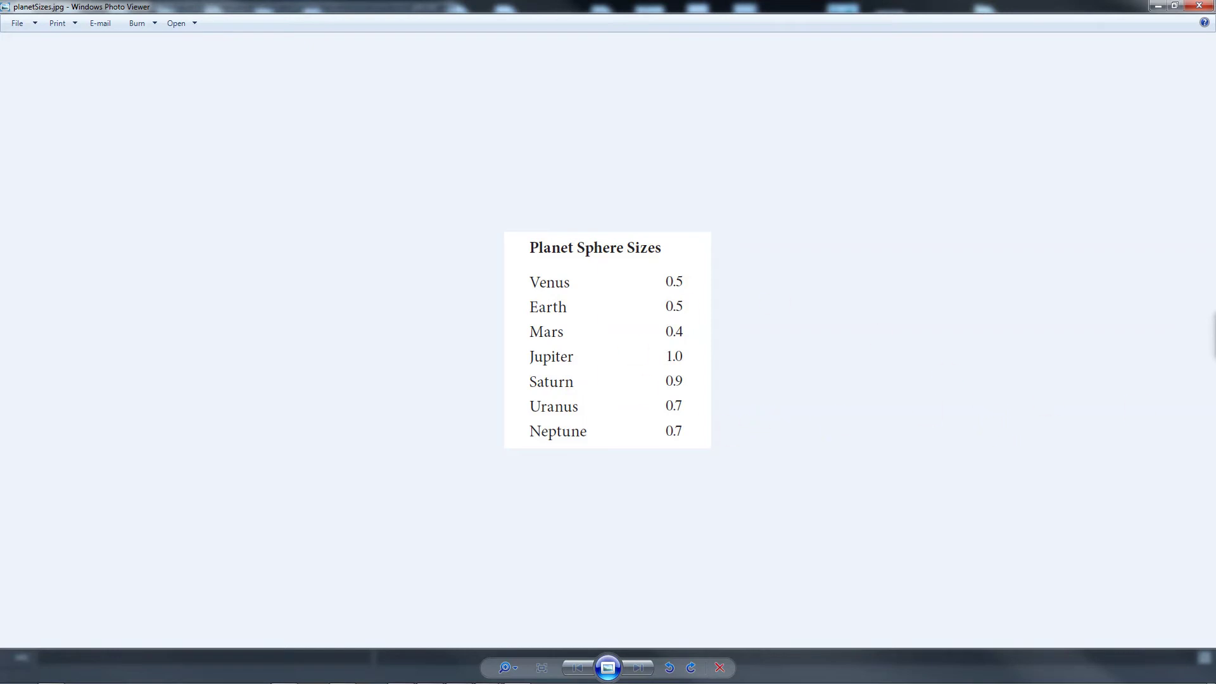
{"action": "key", "text": "alt+Tab"}
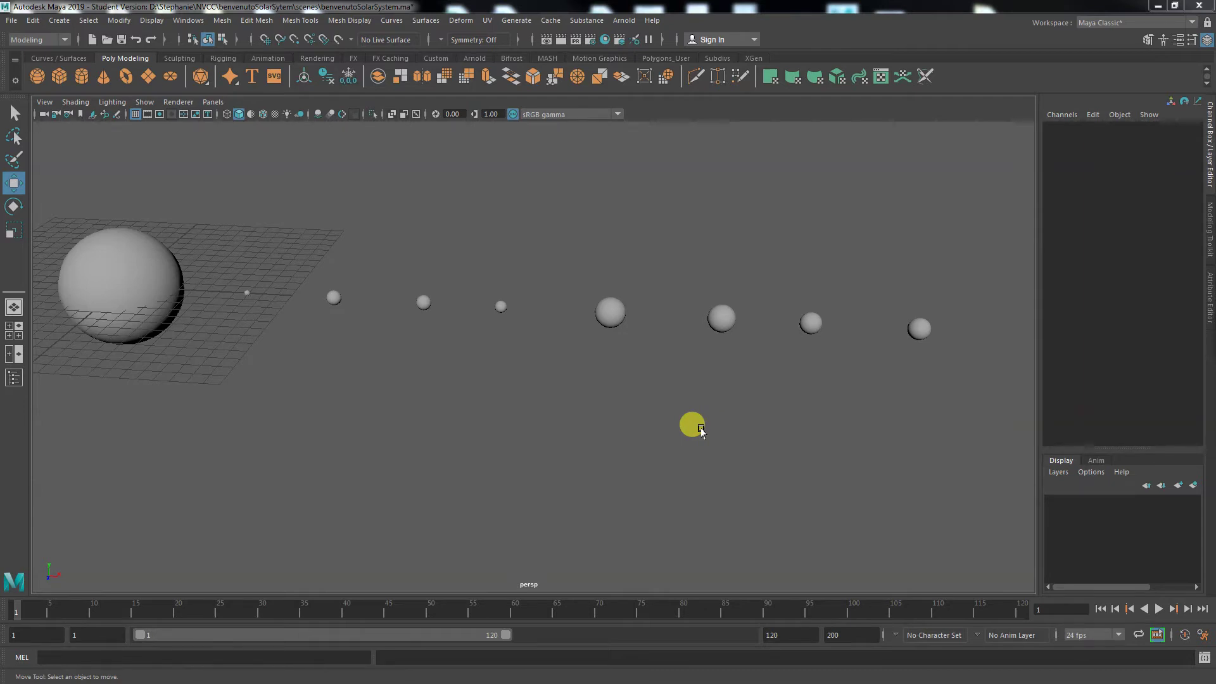
{"action": "left_click", "coordinate": [919, 328]}
{"action": "left_click", "coordinate": [720, 327]}
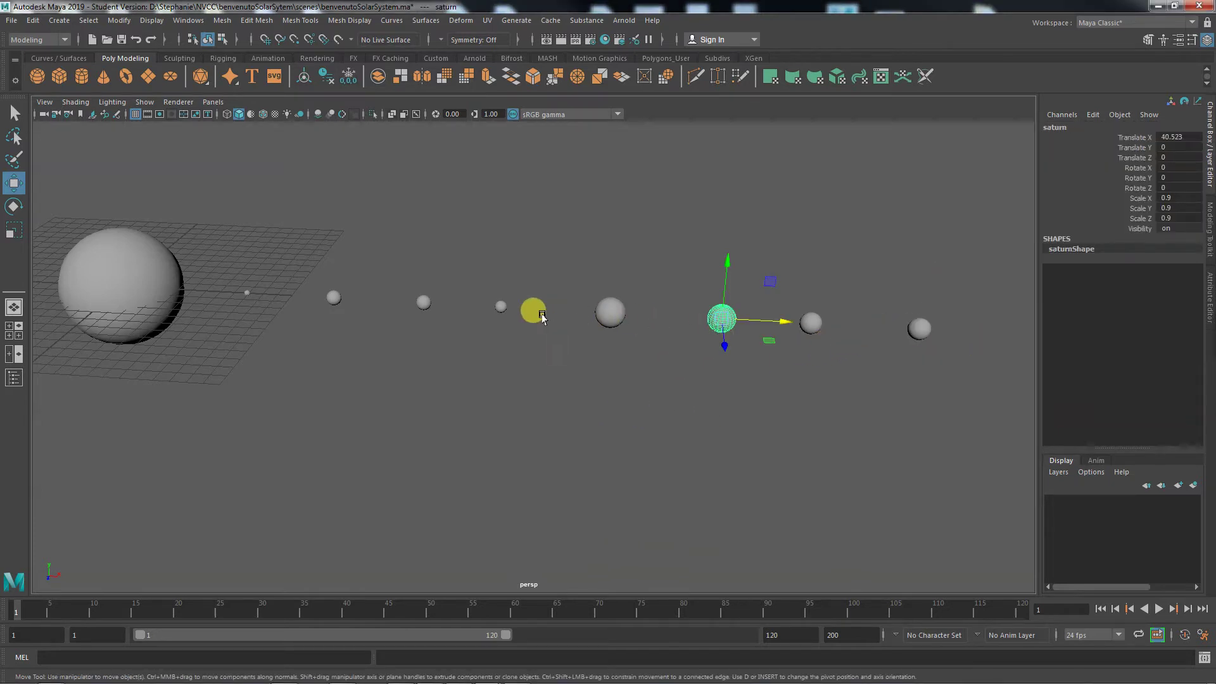
{"action": "left_click", "coordinate": [500, 306]}
{"action": "left_click", "coordinate": [426, 305]}
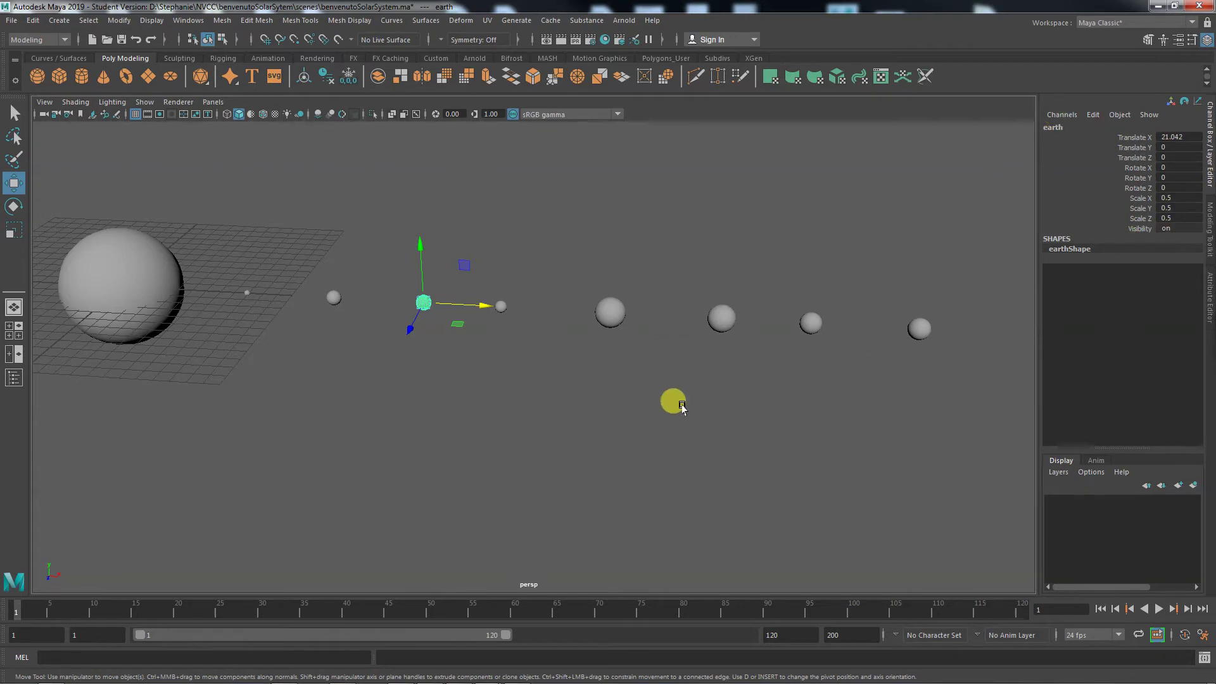
{"action": "left_click_drag", "start_coordinate": [602, 500], "coordinate": [617, 470], "text": "alt"}
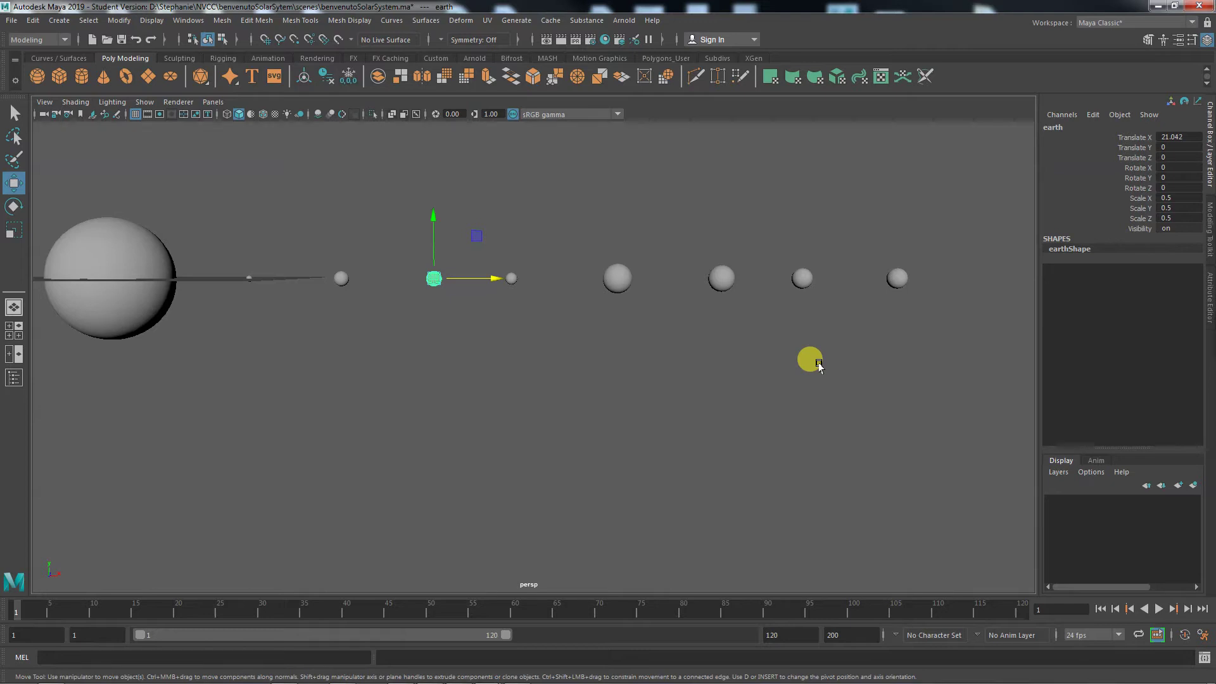
In the maximized top view, box-select uranus and neptune and move them farther out along X
{"action": "key", "text": "space"}
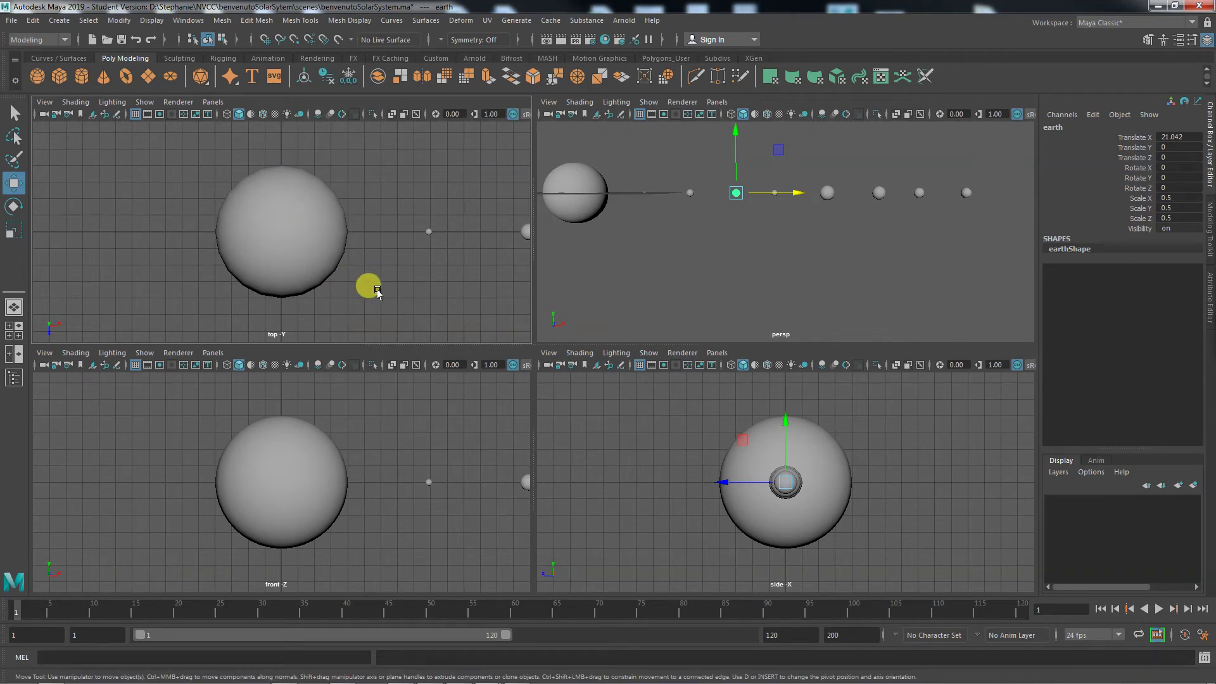
{"action": "key", "text": "space"}
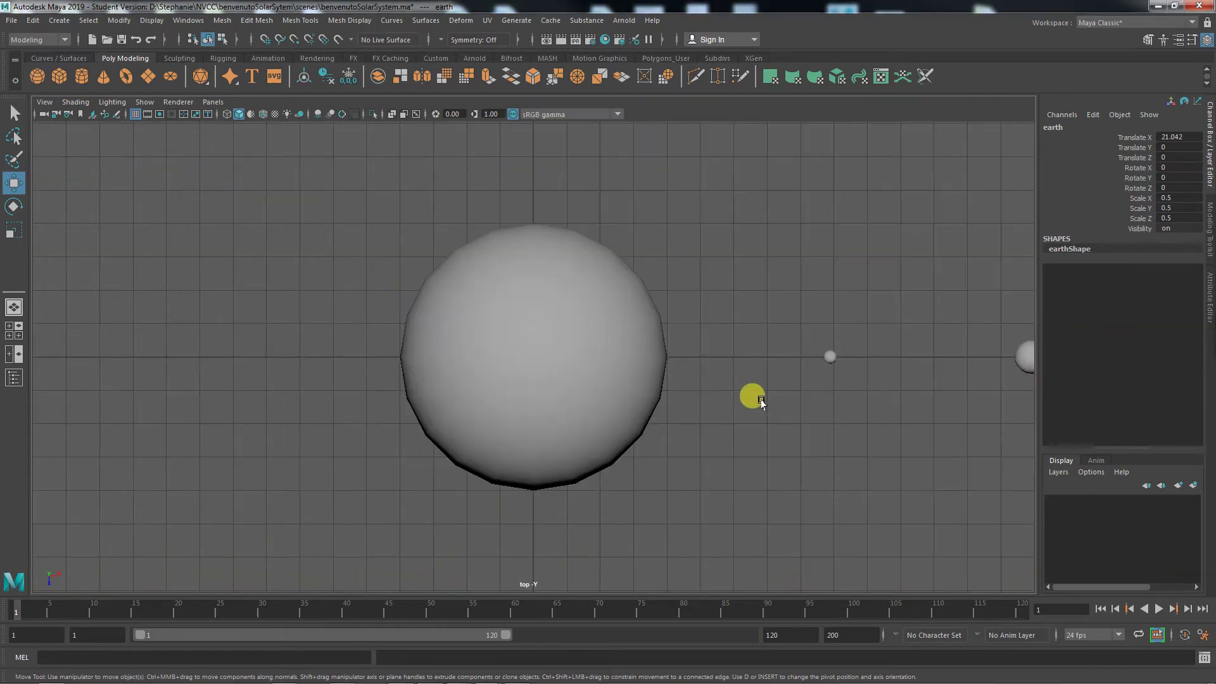
{"action": "scroll", "coordinate": [503, 412], "scroll_direction": "down", "scroll_amount": 5}
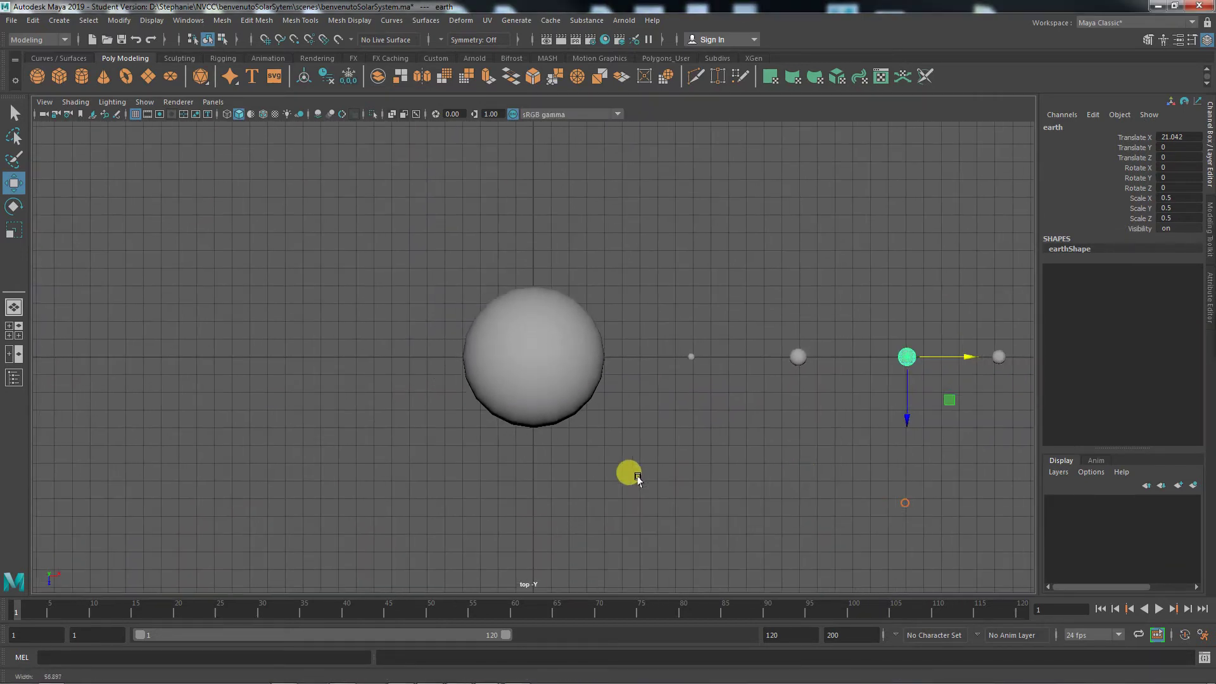
{"action": "middle_click_drag", "start_coordinate": [809, 487], "coordinate": [518, 474], "text": "alt"}
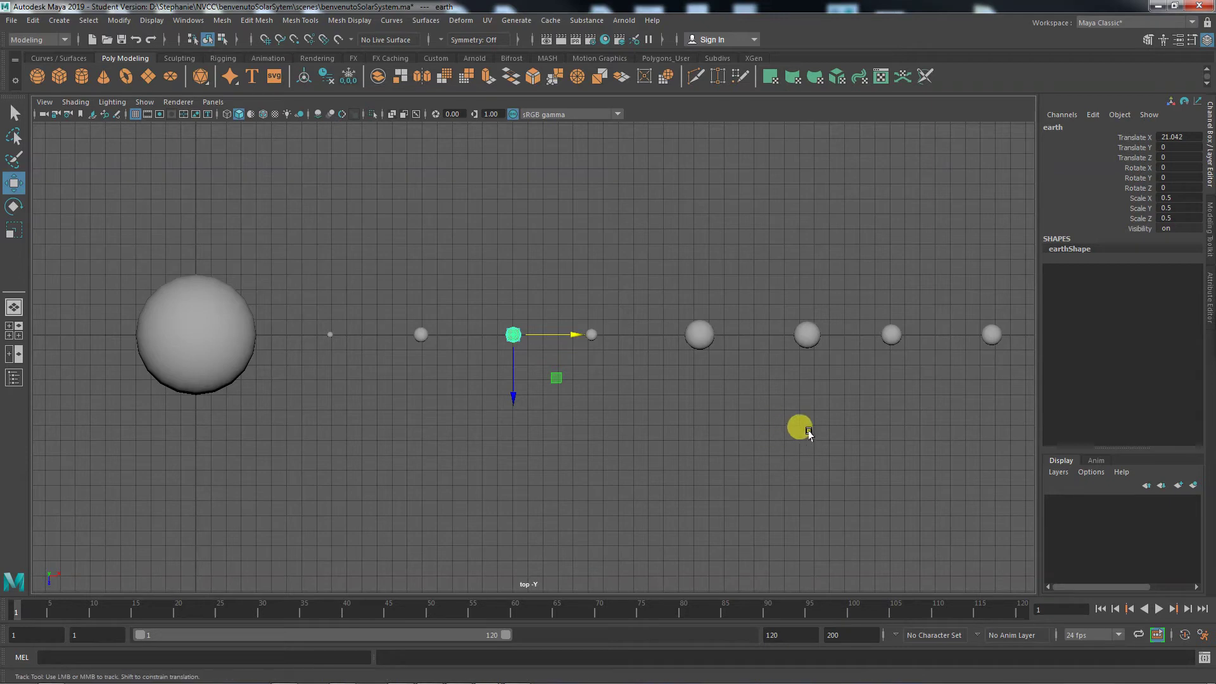
{"action": "middle_click_drag", "start_coordinate": [808, 432], "coordinate": [533, 434], "text": "alt"}
{"action": "right_click_drag", "start_coordinate": [532, 434], "coordinate": [662, 318], "text": "alt"}
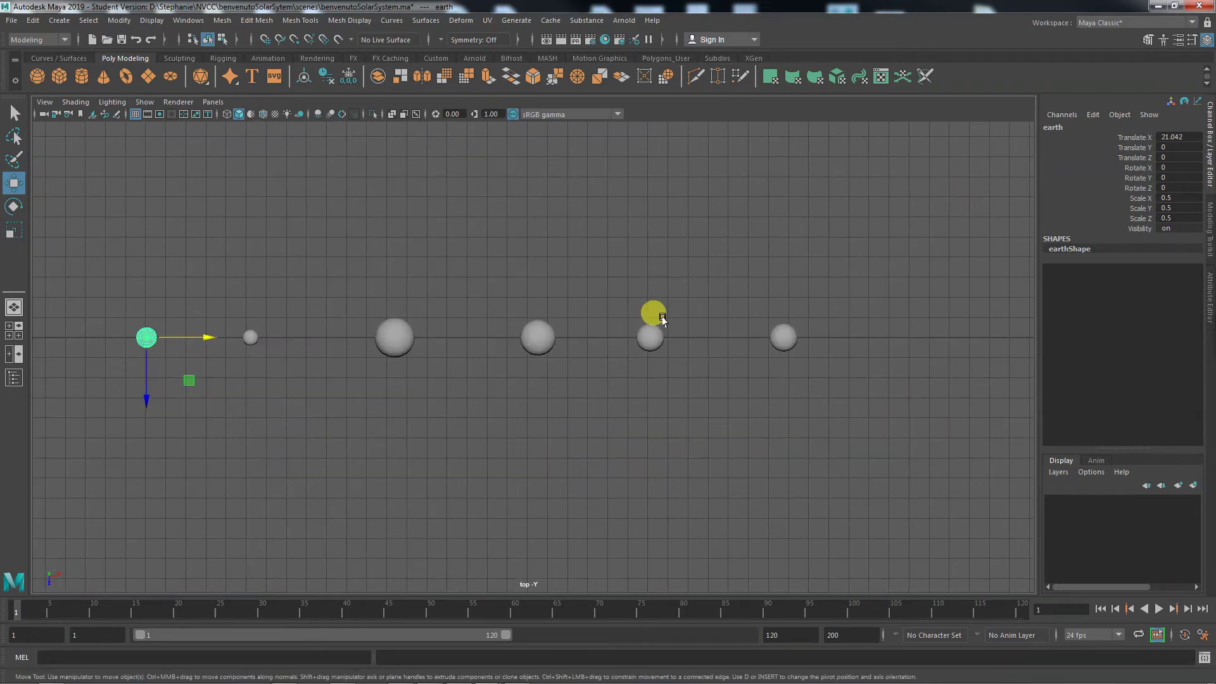
{"action": "left_click_drag", "start_coordinate": [629, 301], "coordinate": [807, 380]}
{"action": "left_click_drag", "start_coordinate": [704, 338], "coordinate": [784, 339]}
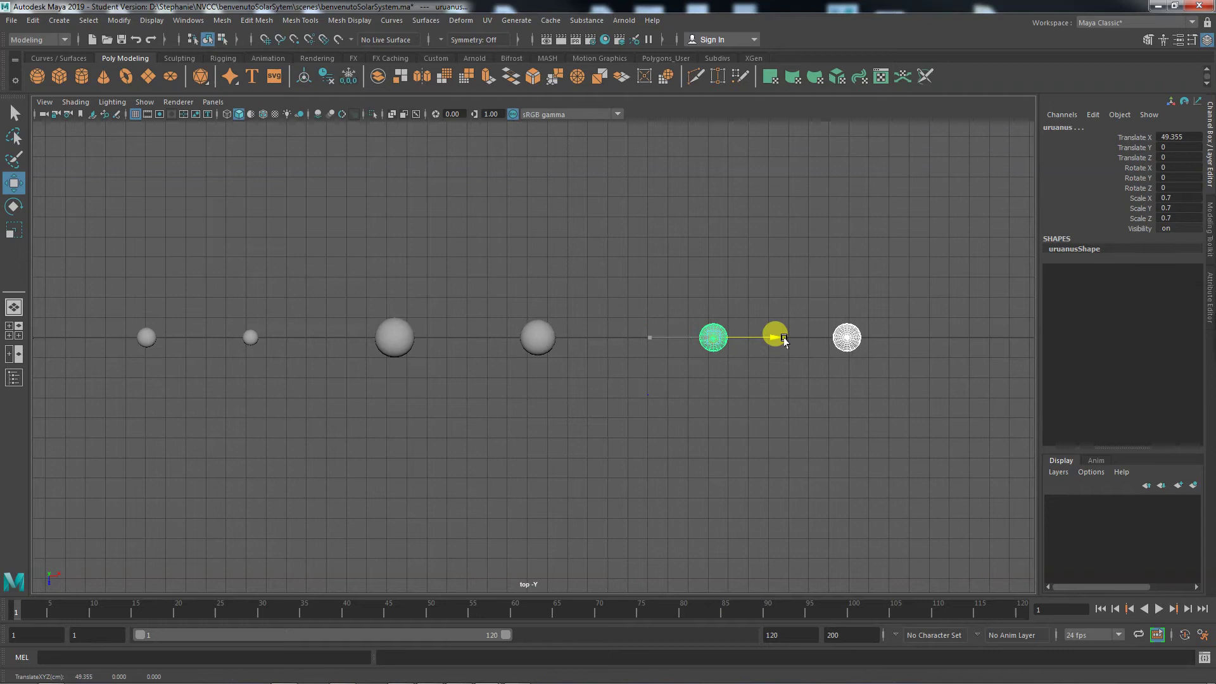
Pan along the row, deselect both planets, and briefly select then deselect neptune
{"action": "middle_click_drag", "start_coordinate": [893, 437], "coordinate": [703, 481], "text": "alt"}
{"action": "left_click", "coordinate": [708, 480]}
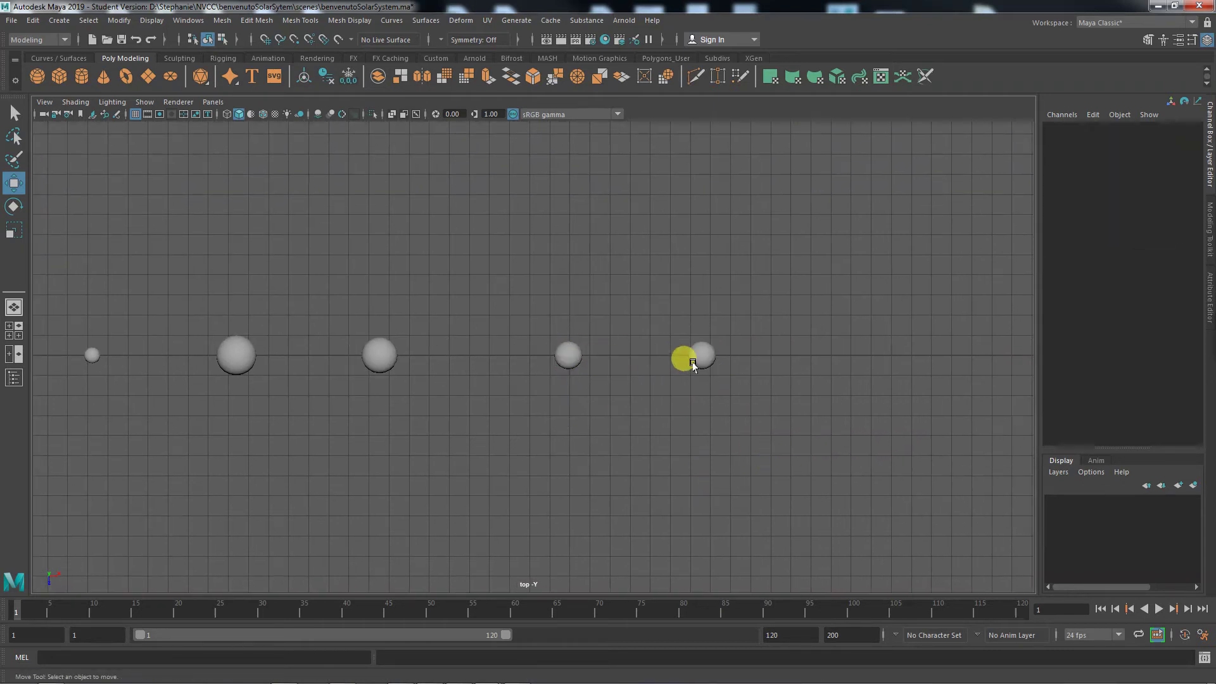
{"action": "left_click", "coordinate": [691, 358]}
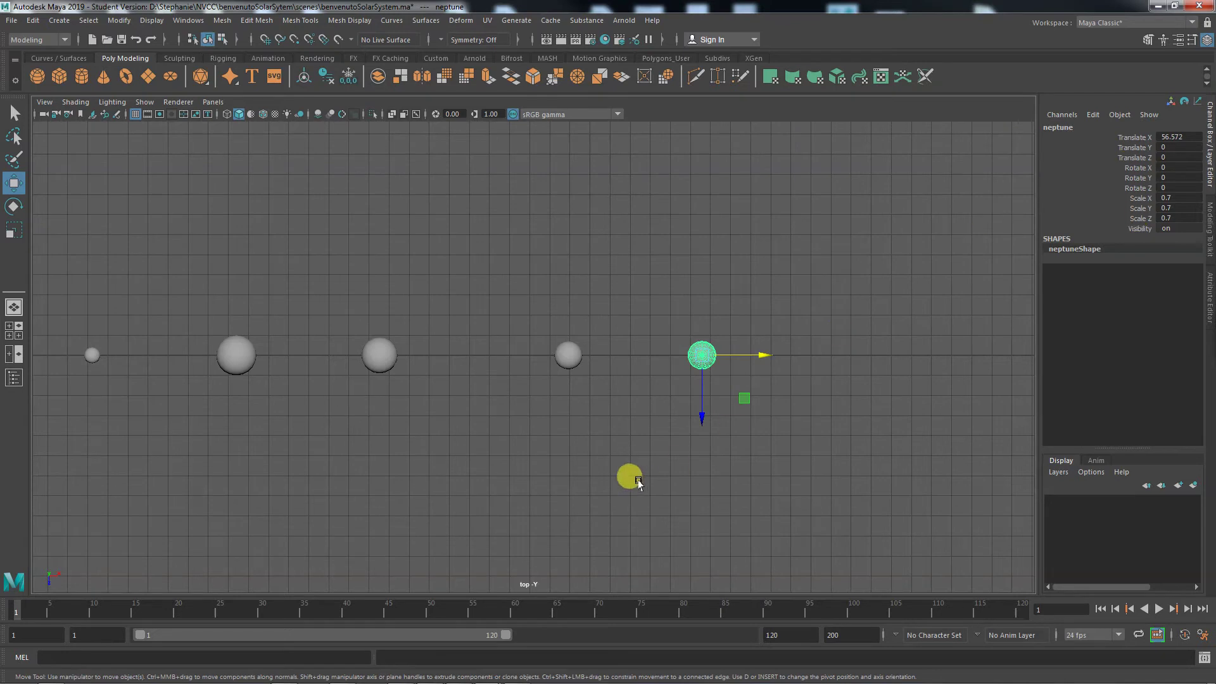
{"action": "left_click", "coordinate": [639, 482]}
Back in four views, lower uranus along Y to about -20
{"action": "key", "text": "space"}
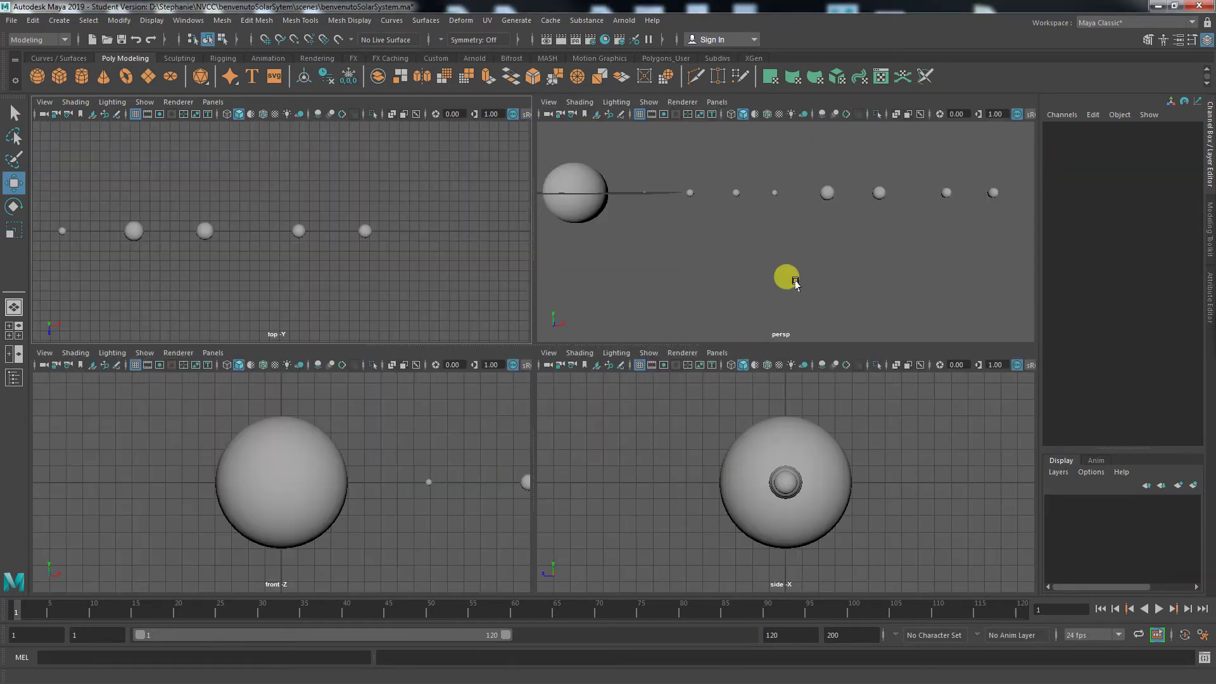
{"action": "left_click", "coordinate": [945, 194]}
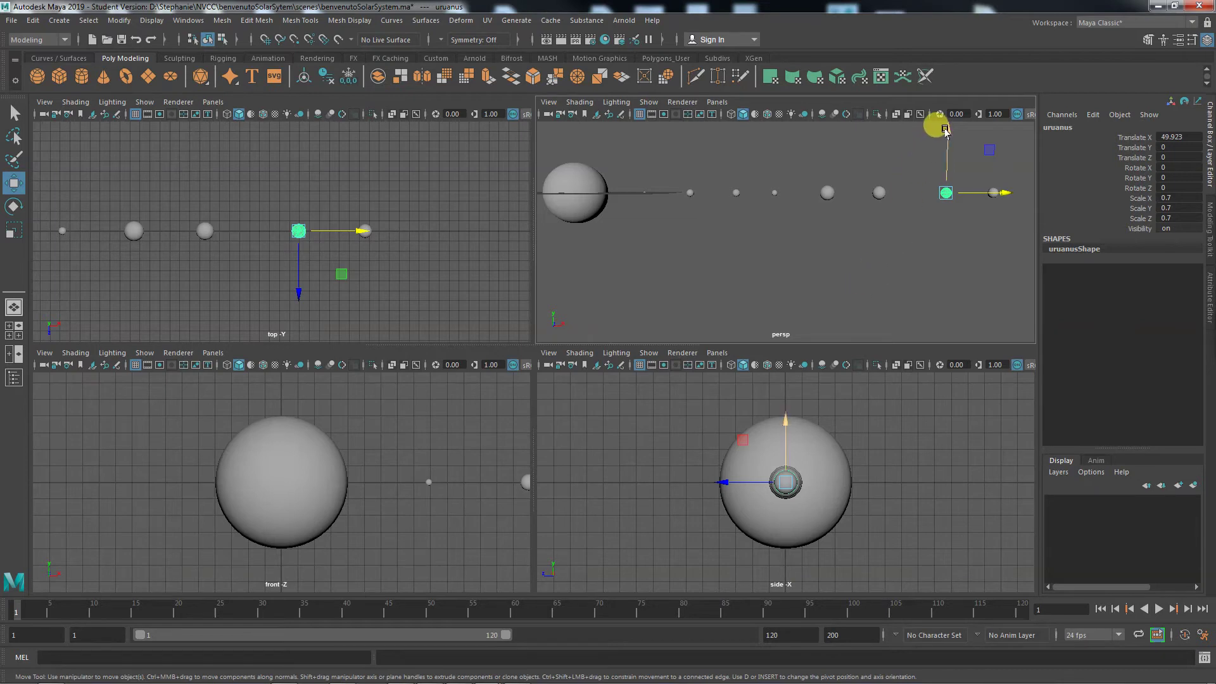
{"action": "left_click_drag", "start_coordinate": [945, 130], "coordinate": [949, 265]}
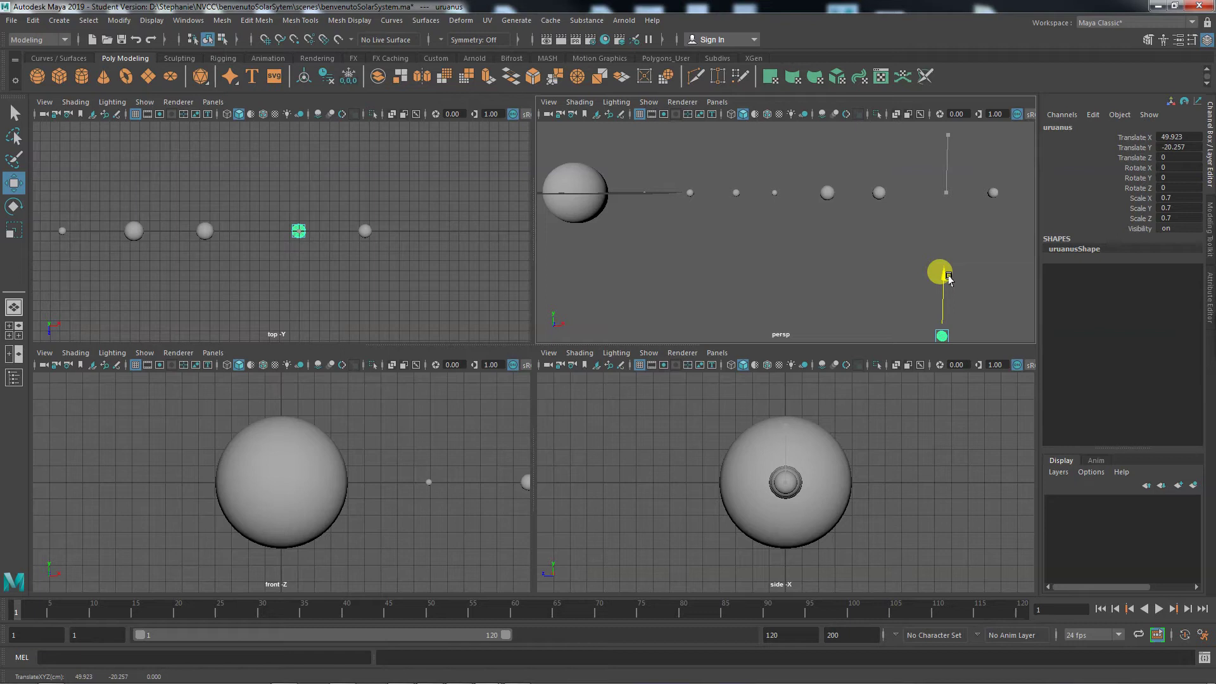
{"action": "left_click_drag", "start_coordinate": [948, 277], "coordinate": [948, 277]}
In the full perspective view, lower uranus further to about -30 on Y
{"action": "key", "text": "space"}
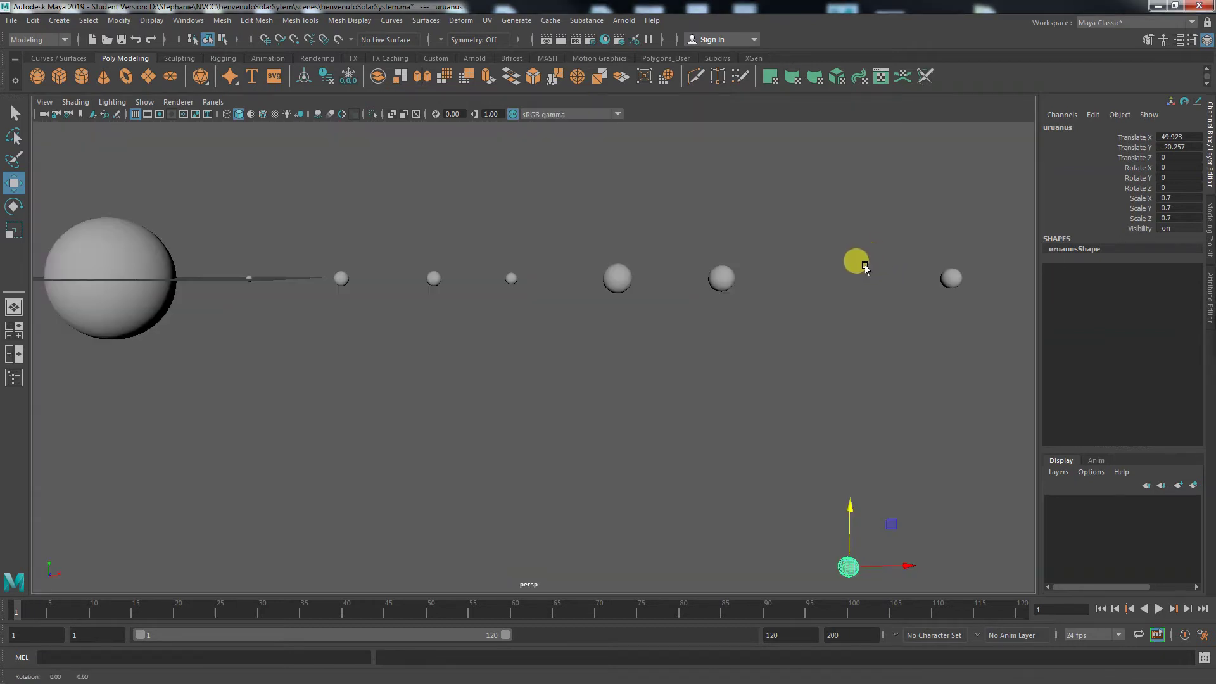
{"action": "left_click_drag", "start_coordinate": [858, 261], "coordinate": [849, 347], "text": "alt"}
{"action": "middle_click_drag", "start_coordinate": [849, 347], "coordinate": [621, 272], "text": "alt"}
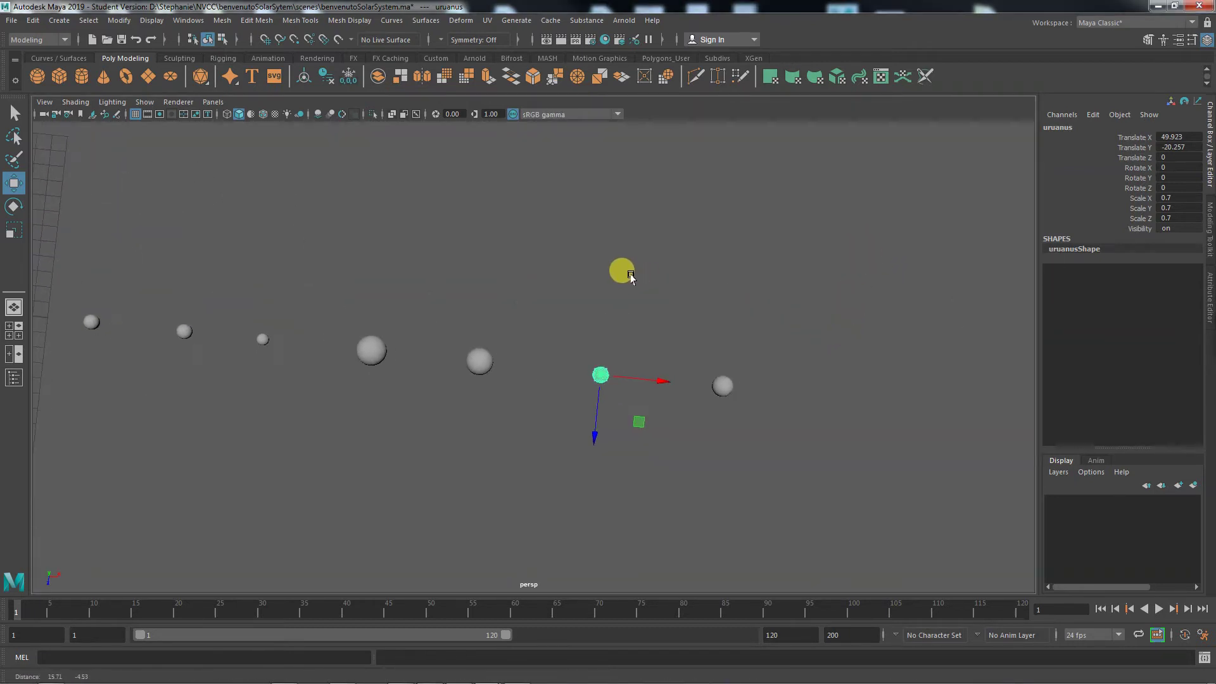
{"action": "left_click", "coordinate": [634, 310]}
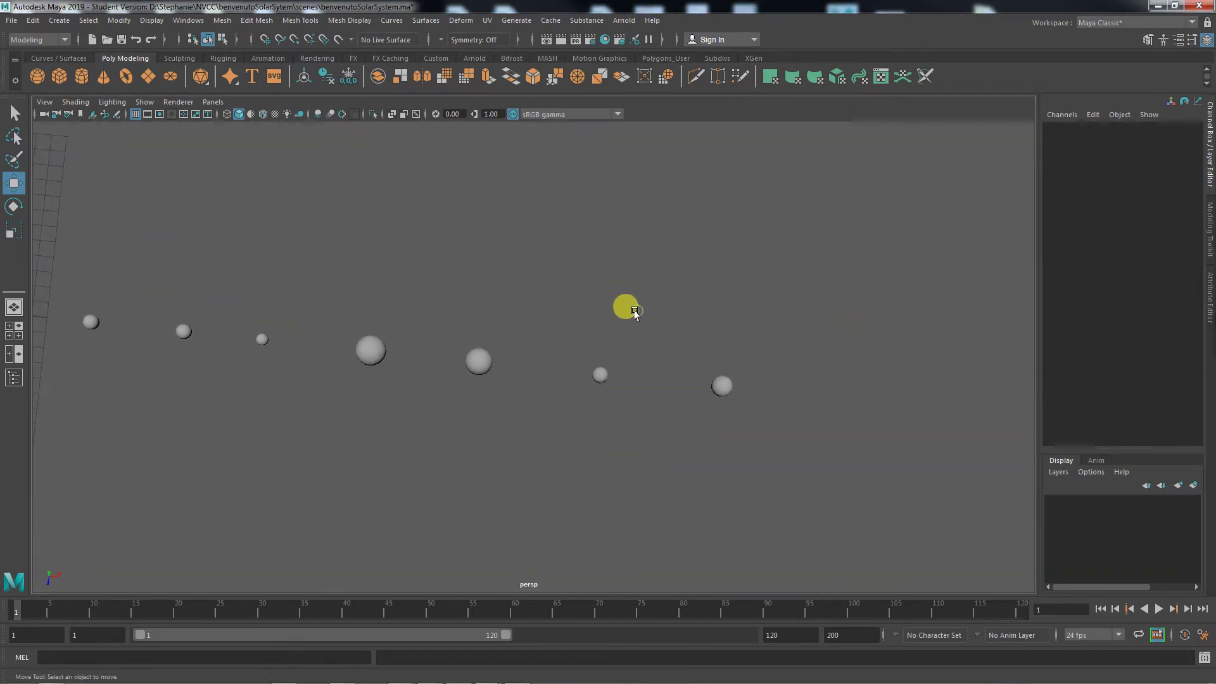
{"action": "left_click", "coordinate": [598, 374]}
{"action": "left_click_drag", "start_coordinate": [689, 494], "coordinate": [601, 544], "text": "alt"}
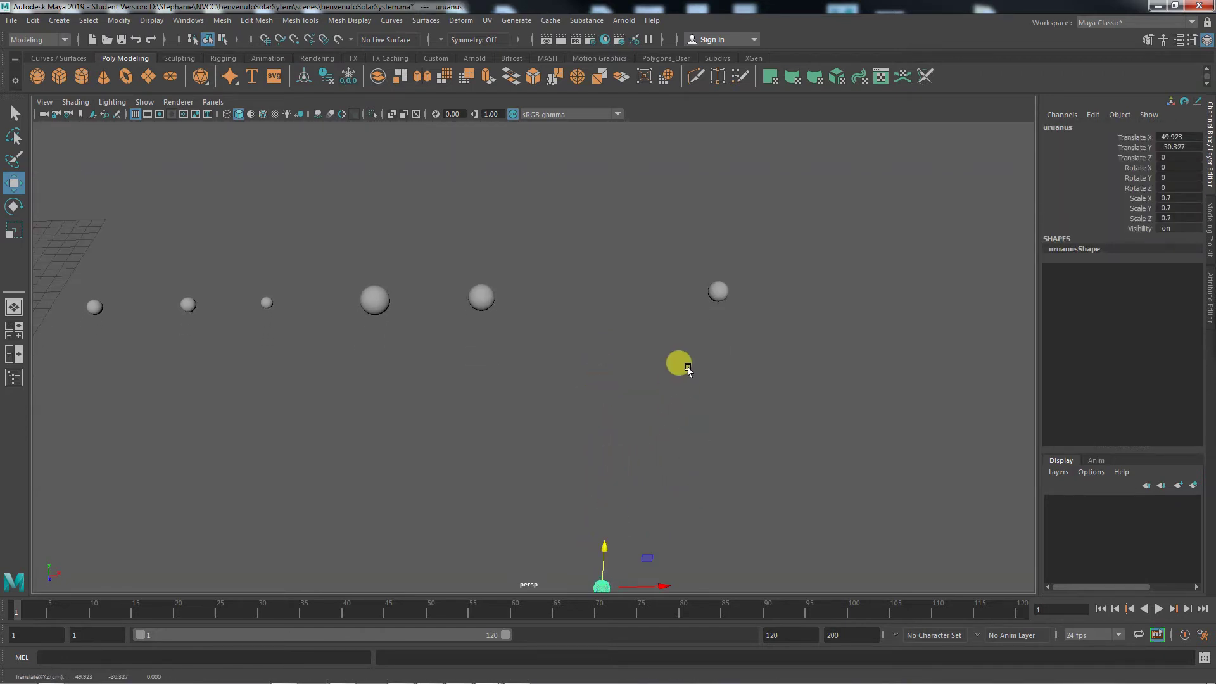
{"action": "left_click_drag", "start_coordinate": [687, 365], "coordinate": [674, 418], "text": "alt"}
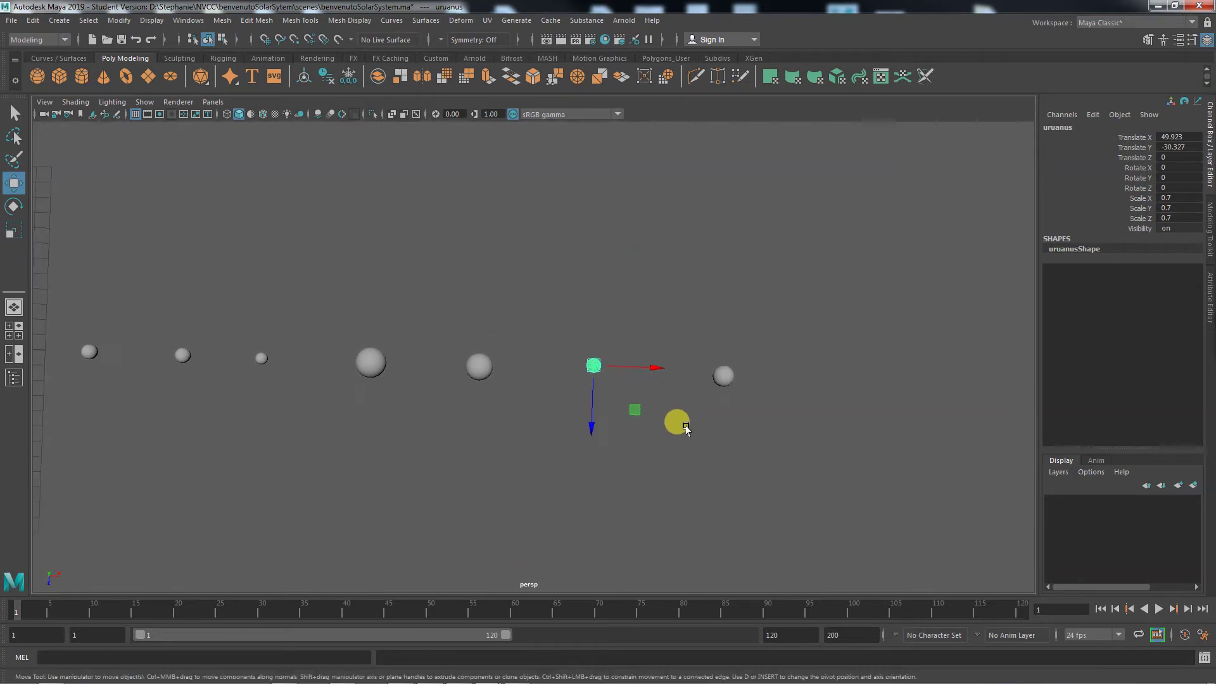
{"action": "left_click", "coordinate": [731, 439]}
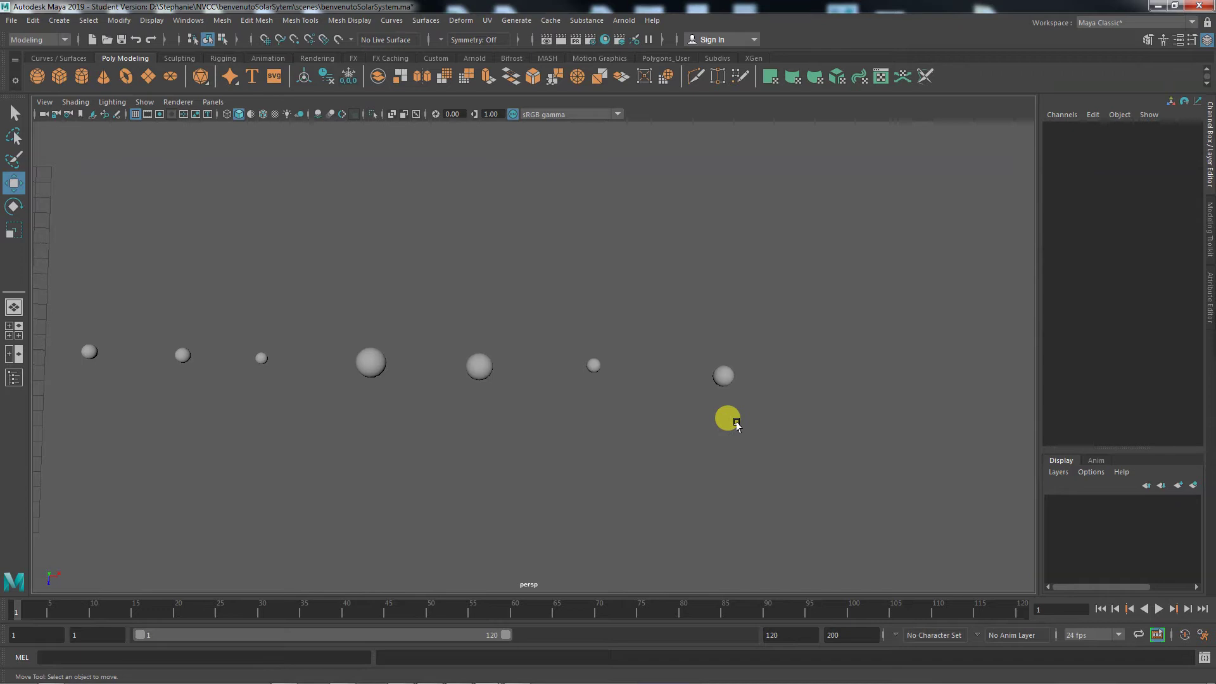
Maximize the top view, undo the last two changes, and zoom out over the planets
{"action": "key", "text": "space"}
{"action": "key", "text": "space"}
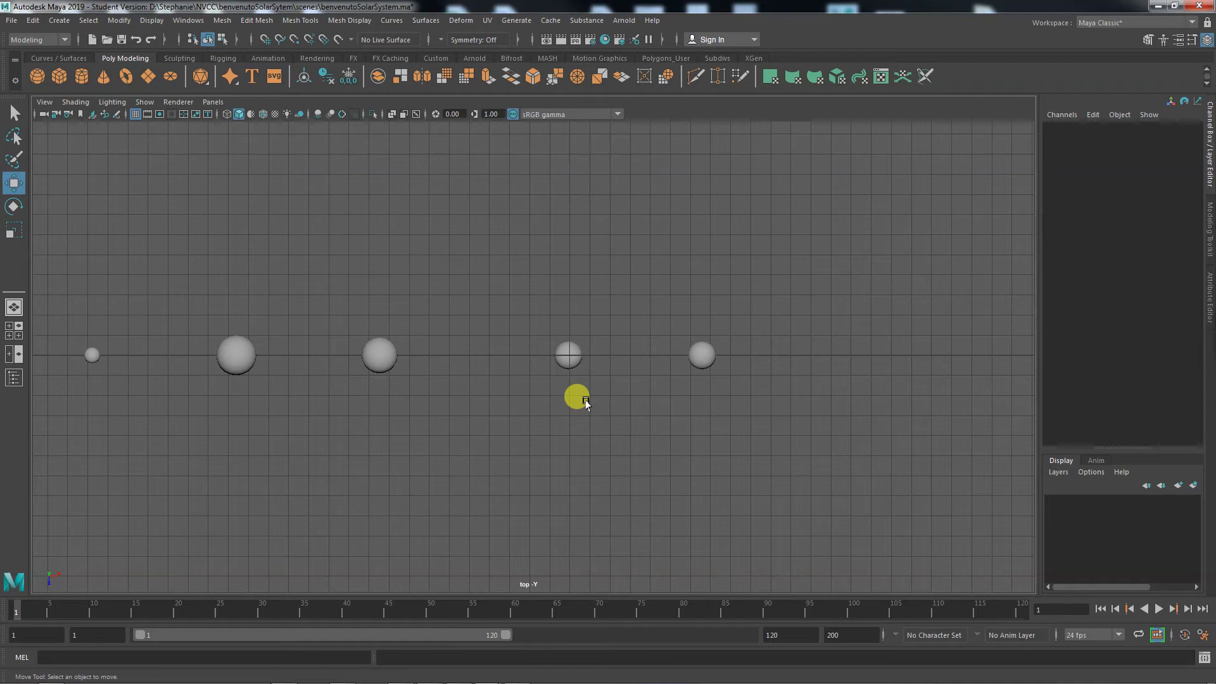
{"action": "key", "text": "ctrl+z"}
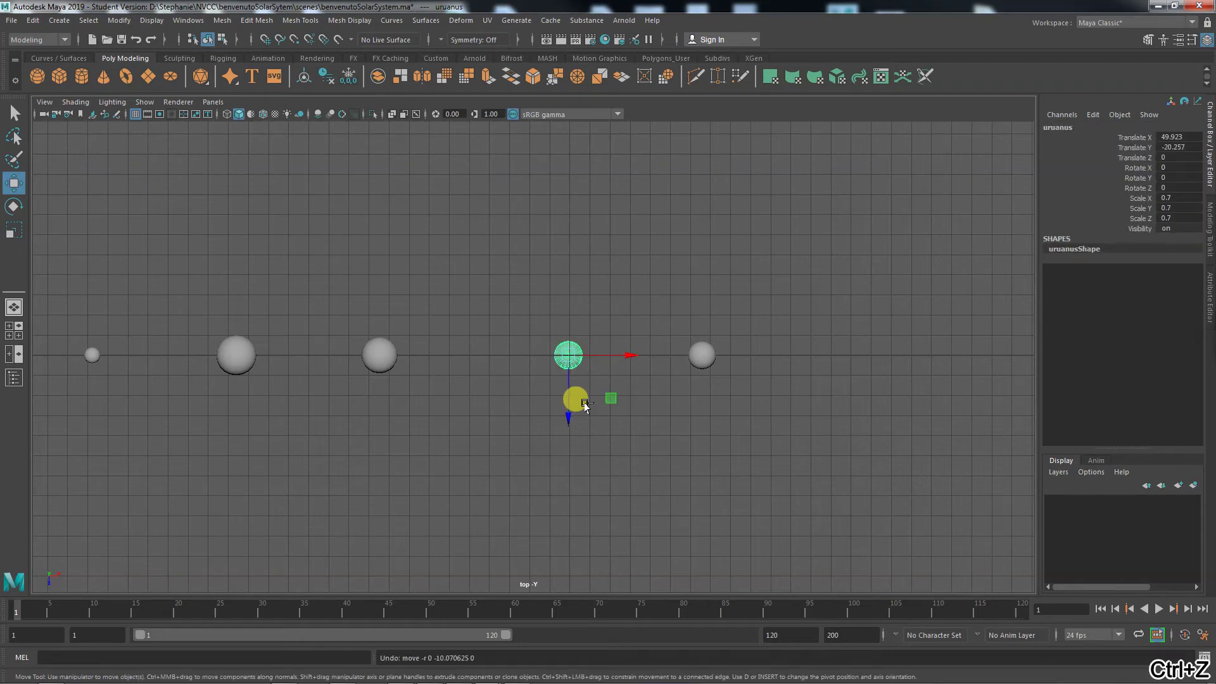
{"action": "key", "text": "ctrl+z"}
{"action": "key", "text": "ctrl+z"}
{"action": "key", "text": "ctrl+z"}
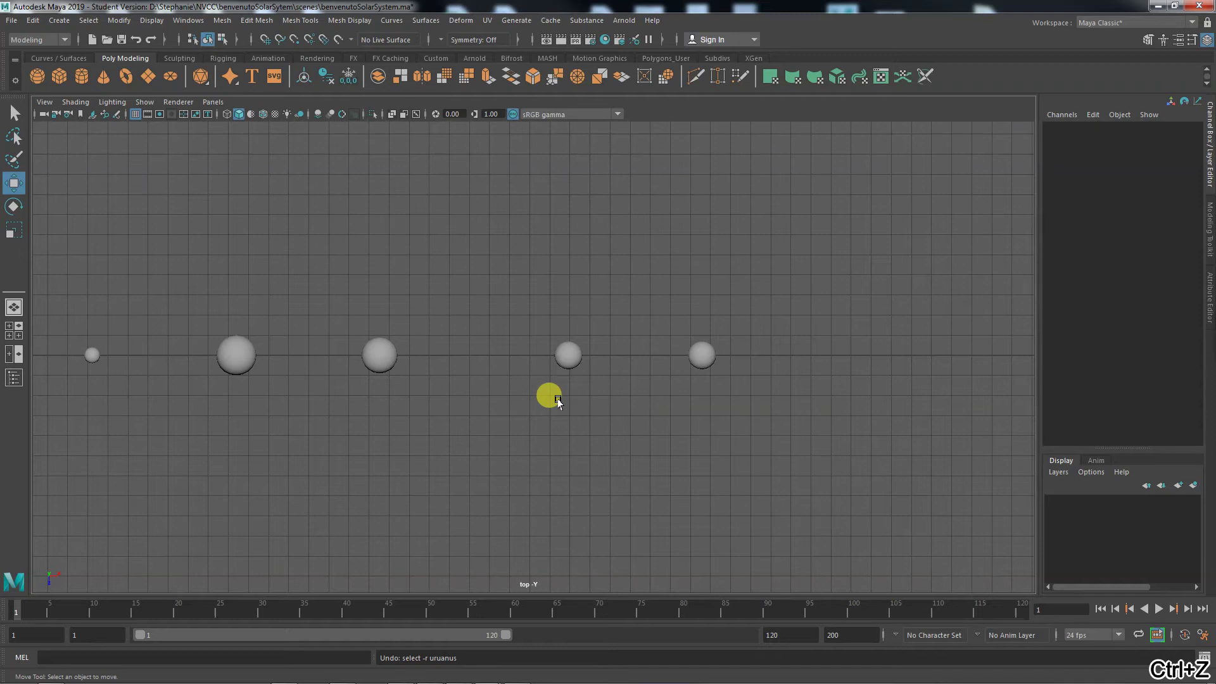
{"action": "right_click_drag", "start_coordinate": [659, 434], "coordinate": [514, 405], "text": "alt"}
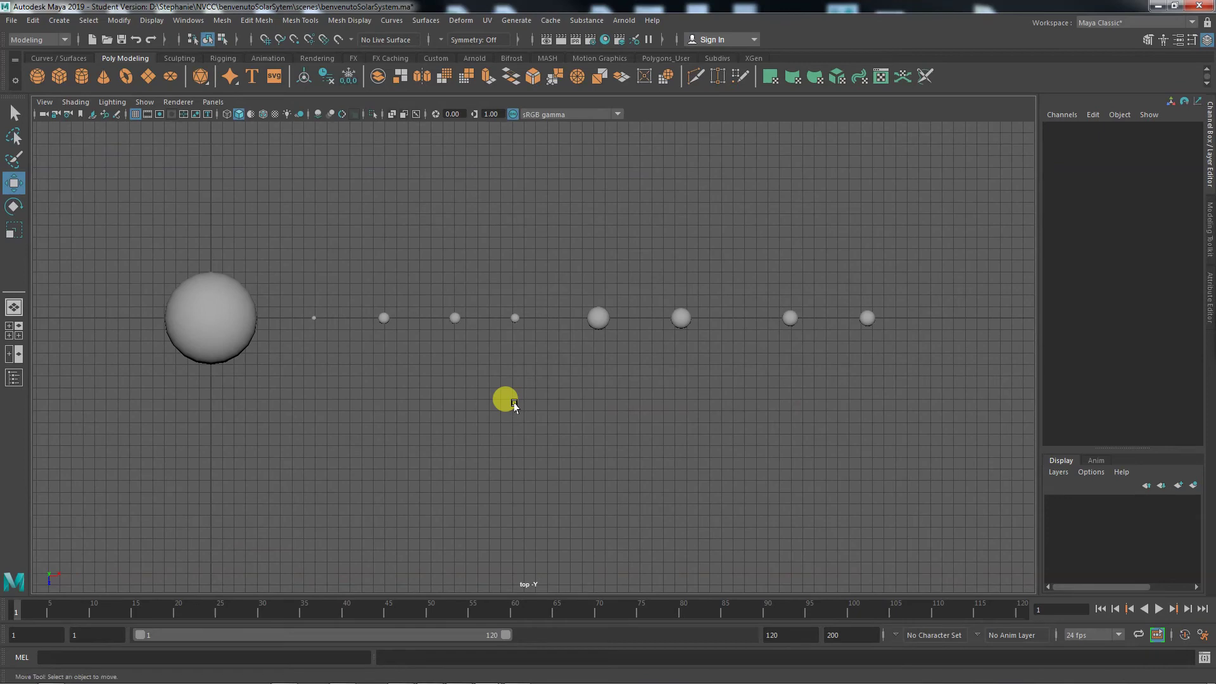
Push the four outer planets farther out along X and bring the inner planets and mars closer to the sun
{"action": "left_click_drag", "start_coordinate": [560, 261], "coordinate": [985, 416]}
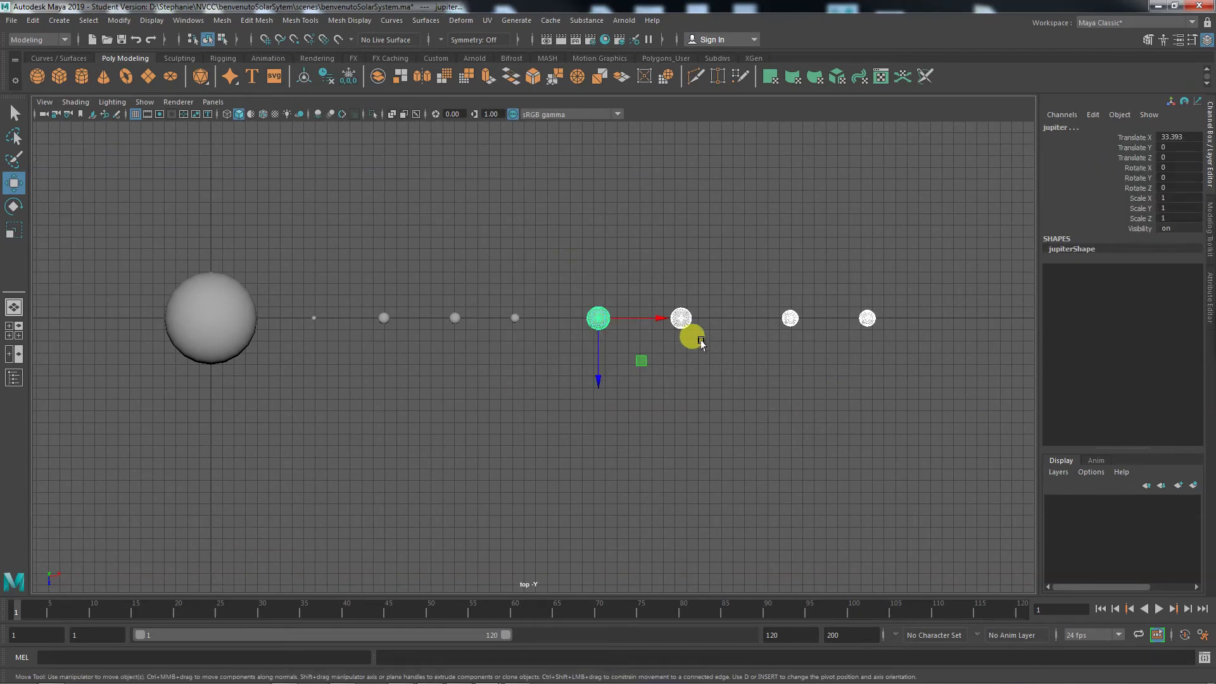
{"action": "left_click_drag", "start_coordinate": [655, 320], "coordinate": [999, 370]}
{"action": "left_click", "coordinate": [773, 377]}
{"action": "left_click_drag", "start_coordinate": [300, 300], "coordinate": [549, 353]}
{"action": "left_click_drag", "start_coordinate": [512, 317], "coordinate": [491, 324]}
{"action": "left_click", "coordinate": [314, 271]}
{"action": "left_click_drag", "start_coordinate": [336, 280], "coordinate": [480, 322]}
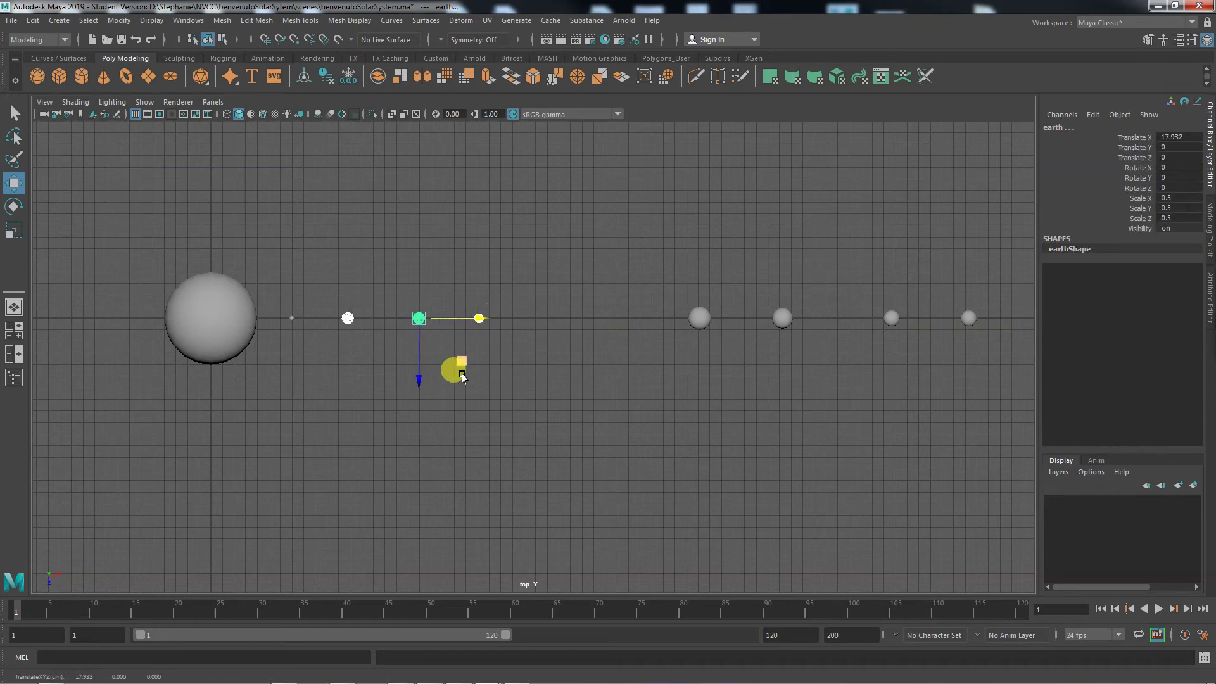
{"action": "left_click", "coordinate": [462, 373]}
{"action": "left_click_drag", "start_coordinate": [386, 279], "coordinate": [502, 315]}
{"action": "left_click", "coordinate": [529, 367]}
{"action": "left_click", "coordinate": [631, 253]}
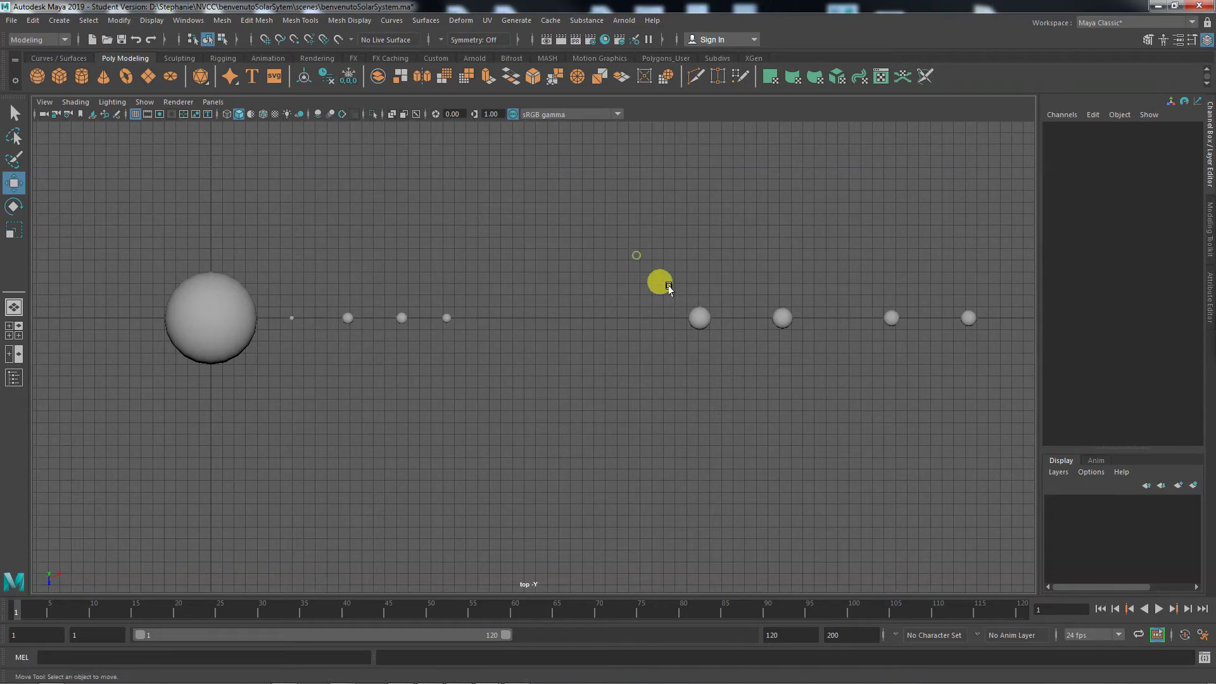
Move jupiter left, saturn to X 46.58 and neptune to X 68.631, undoing a final neptune nudge
{"action": "left_click", "coordinate": [692, 327]}
{"action": "left_click_drag", "start_coordinate": [747, 320], "coordinate": [654, 317]}
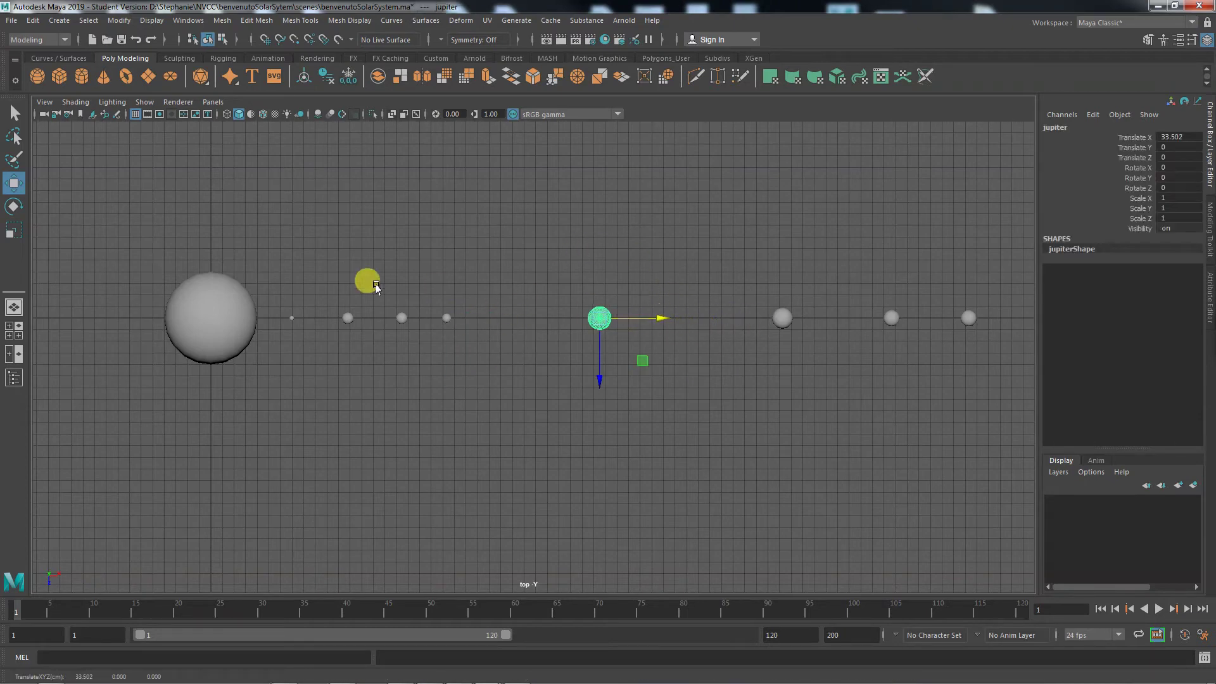
{"action": "left_click", "coordinate": [789, 323]}
{"action": "left_click_drag", "start_coordinate": [840, 318], "coordinate": [809, 318]}
{"action": "left_click", "coordinate": [966, 317]}
{"action": "left_click_drag", "start_coordinate": [1010, 317], "coordinate": [1063, 322]}
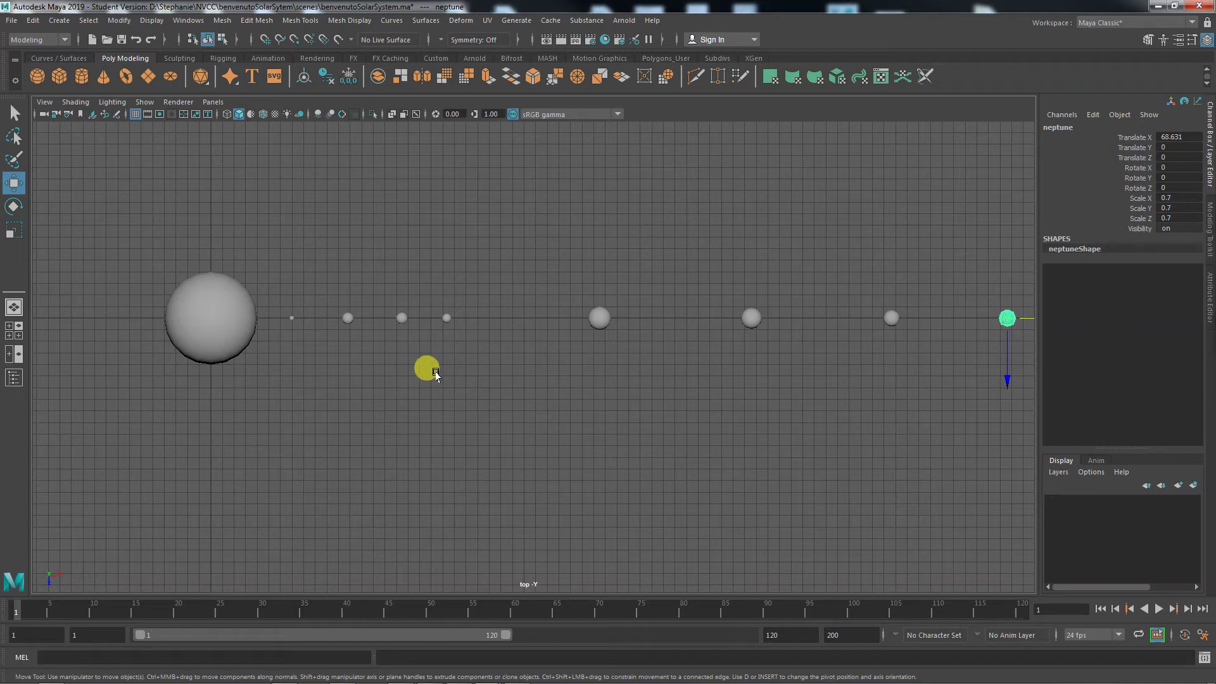
{"action": "middle_click_drag", "start_coordinate": [578, 424], "coordinate": [507, 418], "text": "alt"}
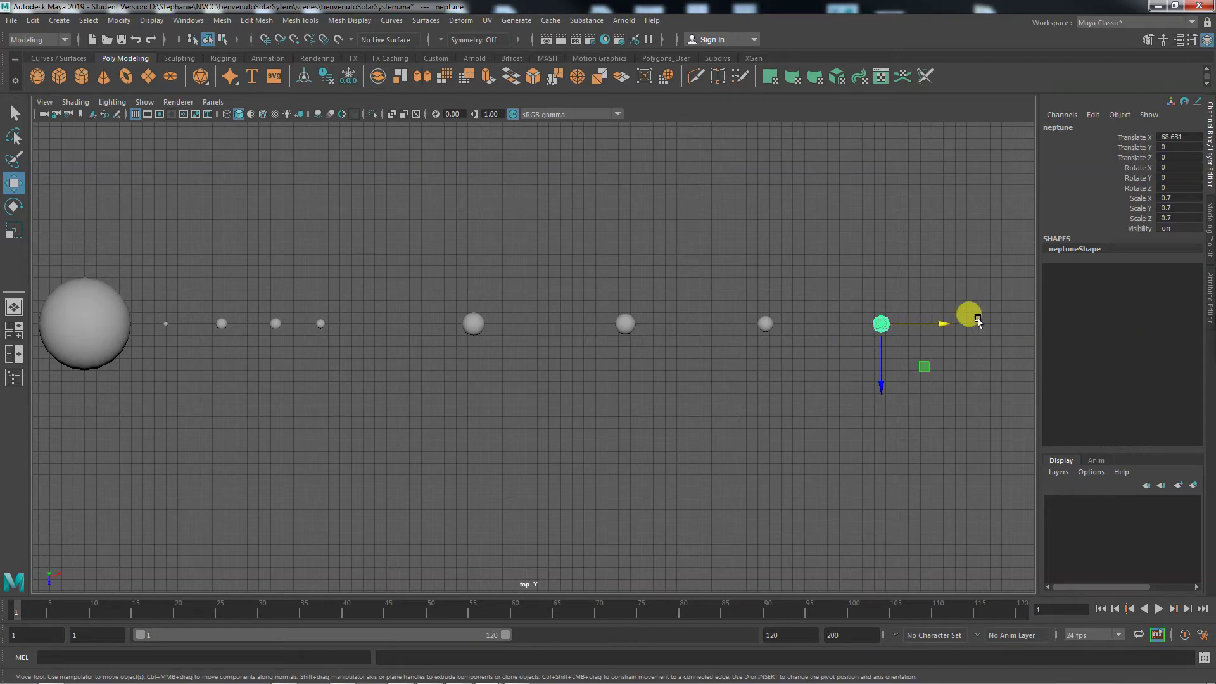
{"action": "left_click_drag", "start_coordinate": [943, 326], "coordinate": [942, 295]}
{"action": "key", "text": "ctrl+z"}
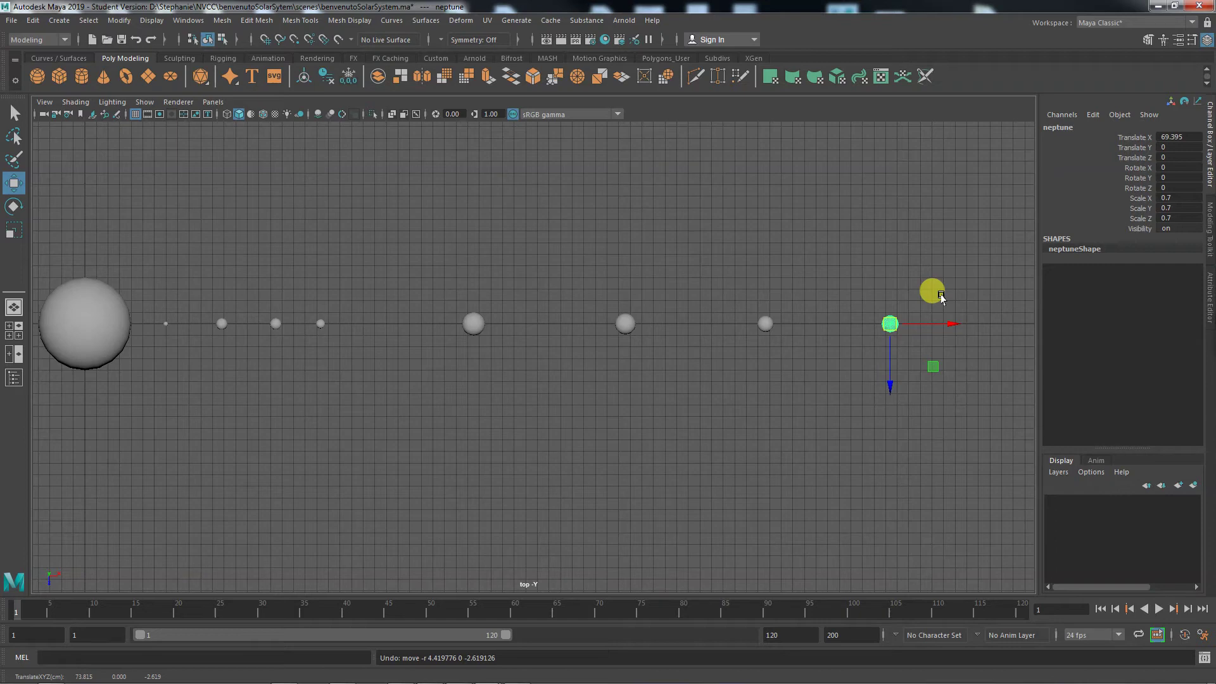
Tumble and track the maximized perspective camera over the planet row, selecting jupiter and then the sun
{"action": "key", "text": "space"}
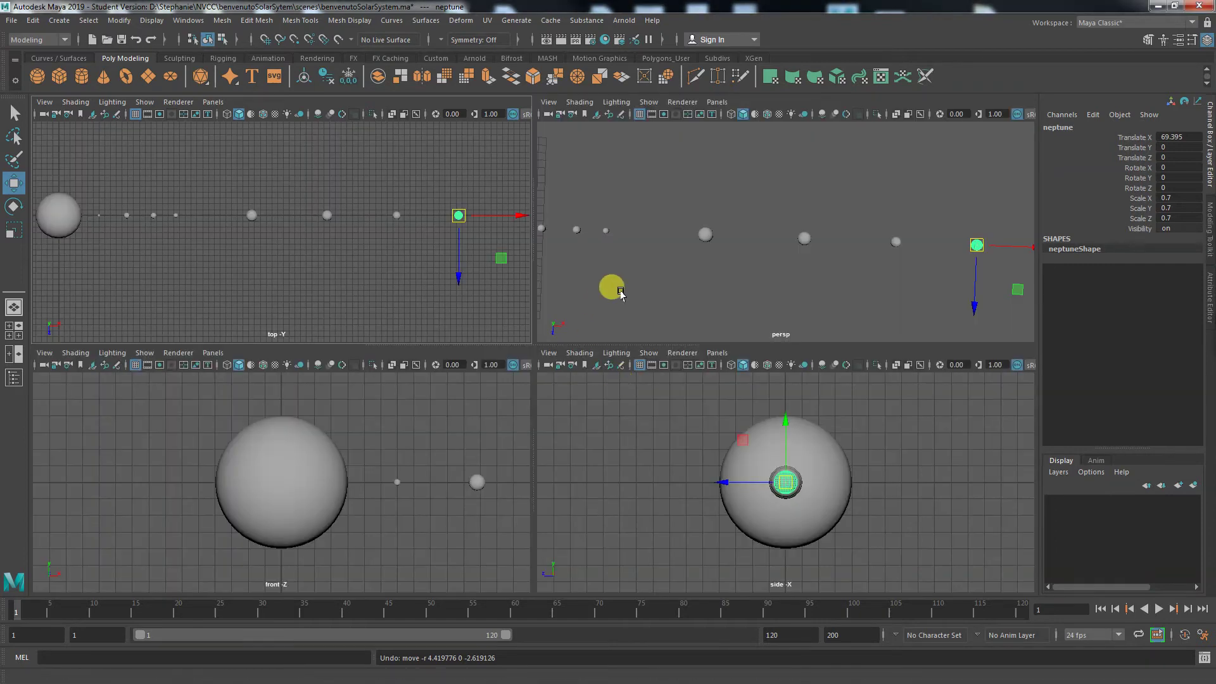
{"action": "key", "text": "space"}
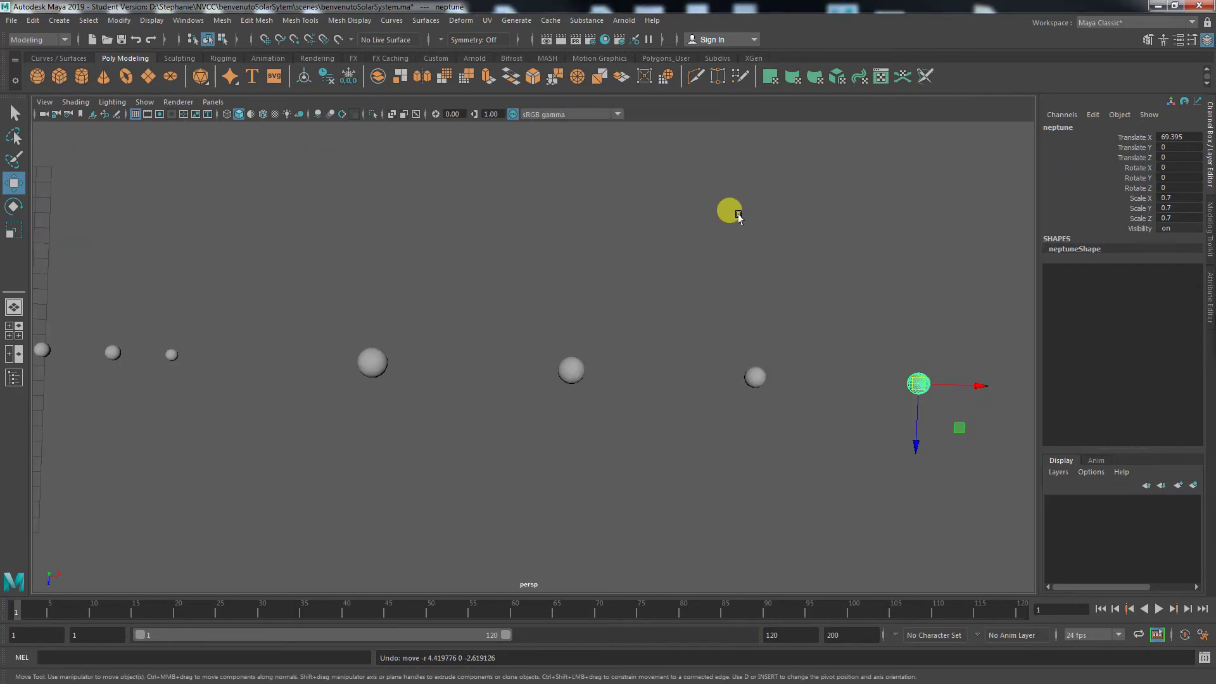
{"action": "left_click_drag", "start_coordinate": [769, 342], "coordinate": [410, 362], "text": "alt"}
{"action": "left_click", "coordinate": [450, 314]}
{"action": "middle_click_drag", "start_coordinate": [403, 396], "coordinate": [483, 424], "text": "alt"}
{"action": "left_click_drag", "start_coordinate": [484, 424], "coordinate": [297, 332], "text": "alt"}
{"action": "left_click", "coordinate": [297, 332]}
{"action": "left_click_drag", "start_coordinate": [312, 434], "coordinate": [372, 465], "text": "alt"}
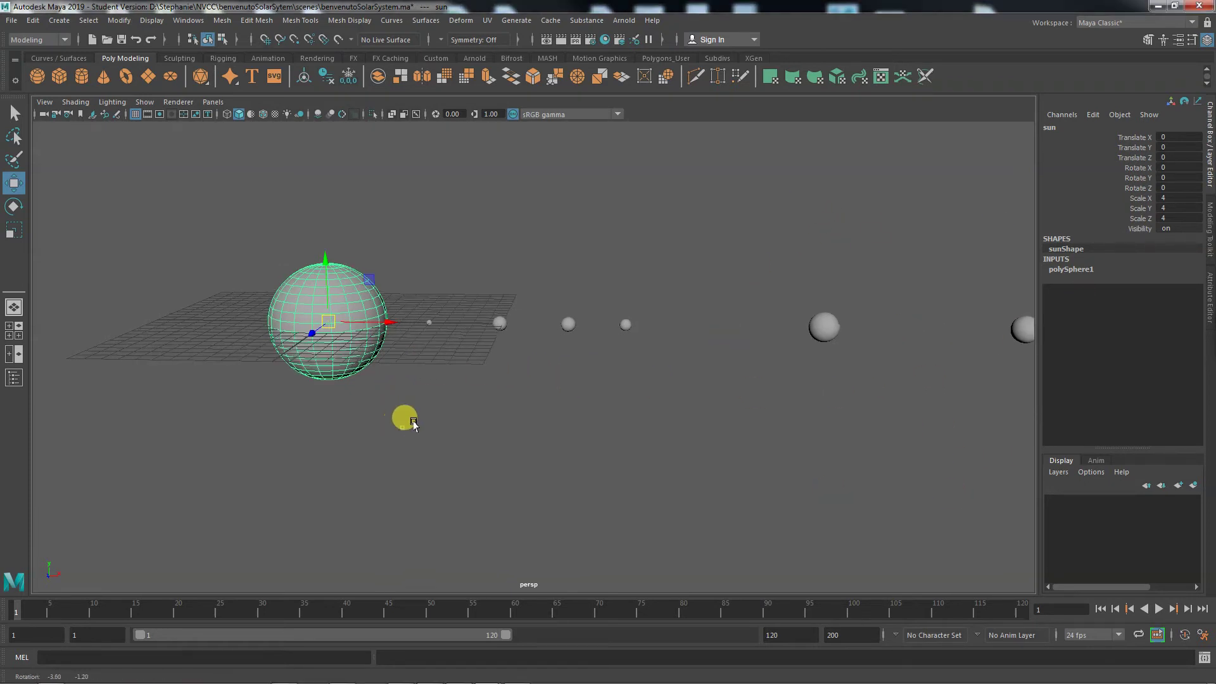
{"action": "middle_click_drag", "start_coordinate": [399, 435], "coordinate": [529, 415], "text": "alt"}
{"action": "right_click_drag", "start_coordinate": [530, 415], "coordinate": [640, 429], "text": "alt"}
{"action": "middle_click_drag", "start_coordinate": [914, 394], "coordinate": [565, 391], "text": "alt"}
{"action": "left_click", "coordinate": [618, 354]}
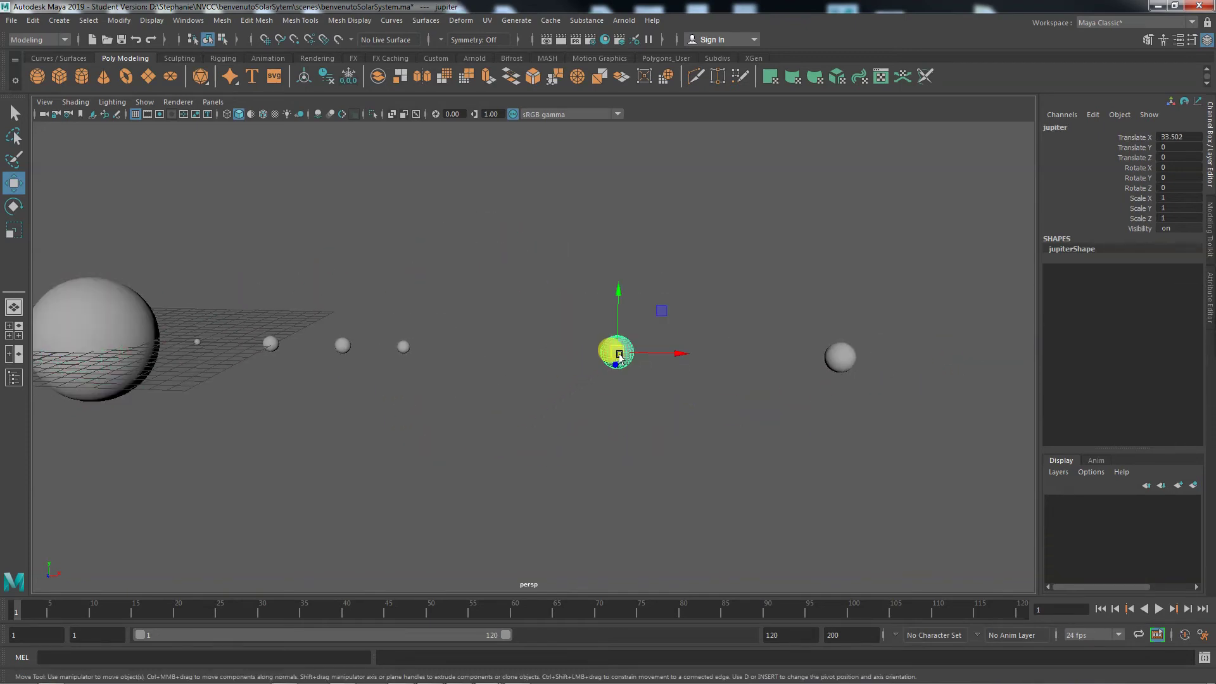
{"action": "key", "text": "f"}
{"action": "right_click_drag", "start_coordinate": [821, 409], "coordinate": [470, 478], "text": "alt"}
{"action": "mouse_move", "coordinate": [470, 478]}
{"action": "left_mouse_down", "text": "alt"}
{"action": "mouse_move", "coordinate": [316, 458]}
{"action": "mouse_move", "coordinate": [607, 493]}
{"action": "mouse_move", "coordinate": [451, 486]}
{"action": "left_mouse_up", "text": "alt"}
{"action": "left_click", "coordinate": [250, 375]}
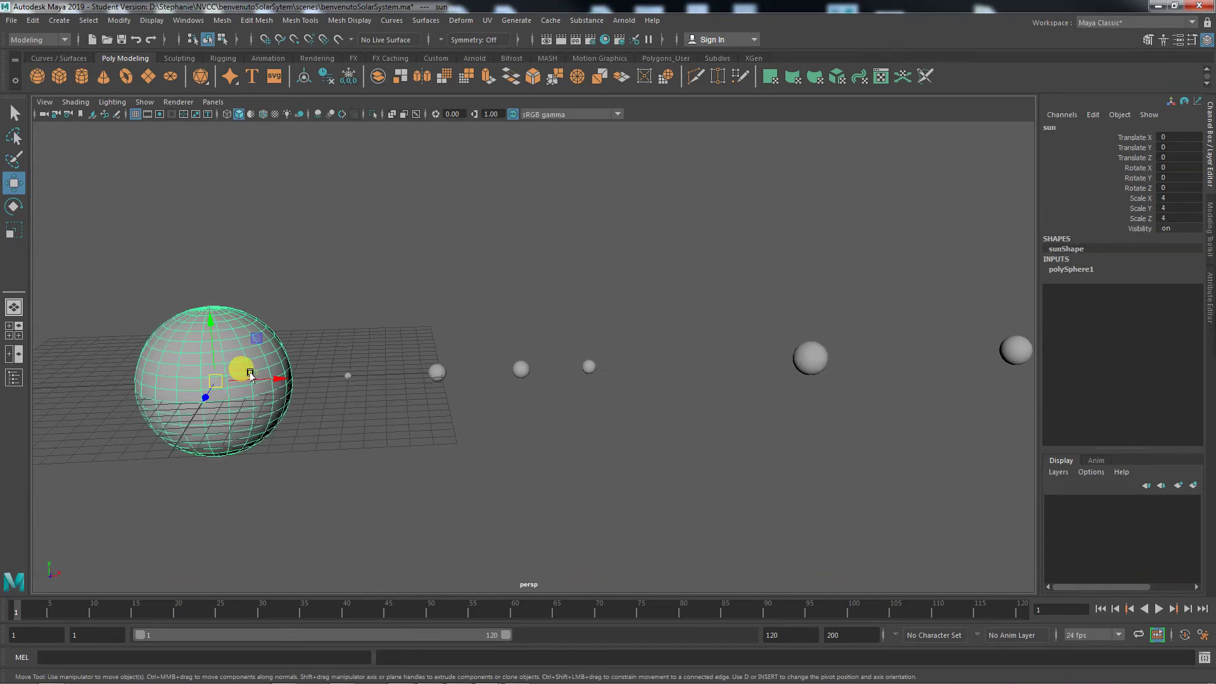
{"action": "key", "text": "f"}
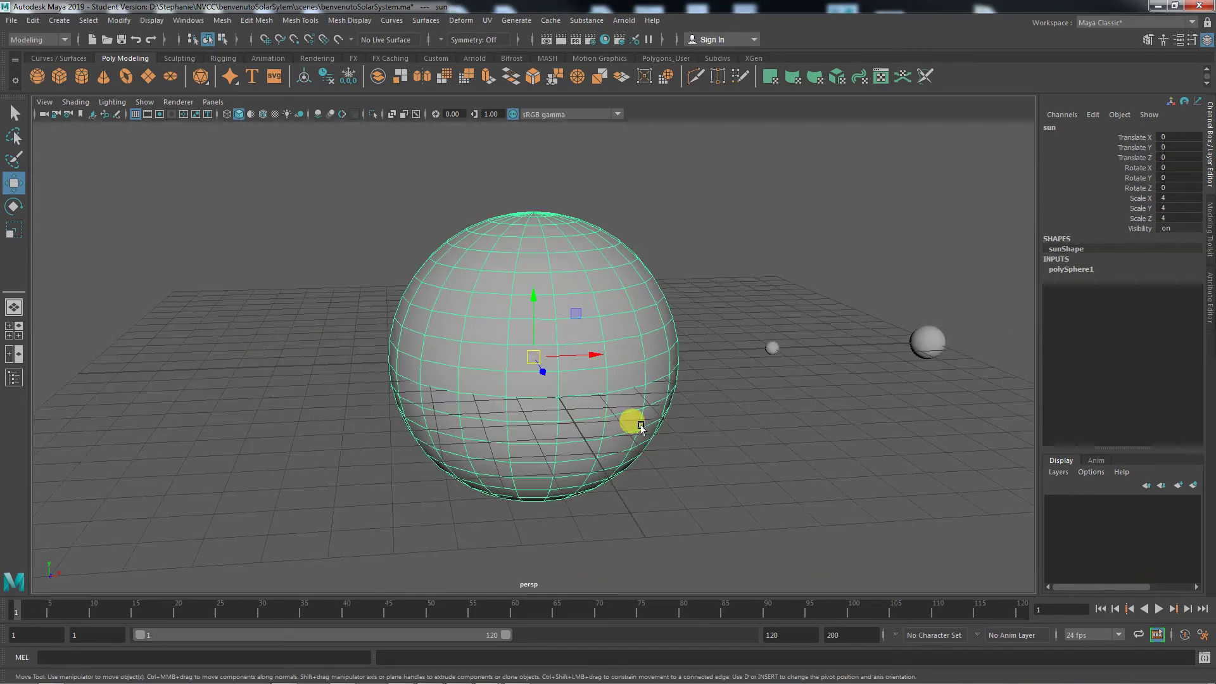
{"action": "right_click_drag", "start_coordinate": [693, 448], "coordinate": [652, 467], "text": "alt"}
{"action": "middle_click_drag", "start_coordinate": [613, 467], "coordinate": [335, 461], "text": "alt"}
{"action": "left_click_drag", "start_coordinate": [545, 453], "coordinate": [530, 485], "text": "alt"}
{"action": "right_click_drag", "start_coordinate": [530, 485], "coordinate": [480, 472], "text": "alt"}
{"action": "middle_click_drag", "start_coordinate": [480, 470], "coordinate": [506, 469], "text": "alt"}
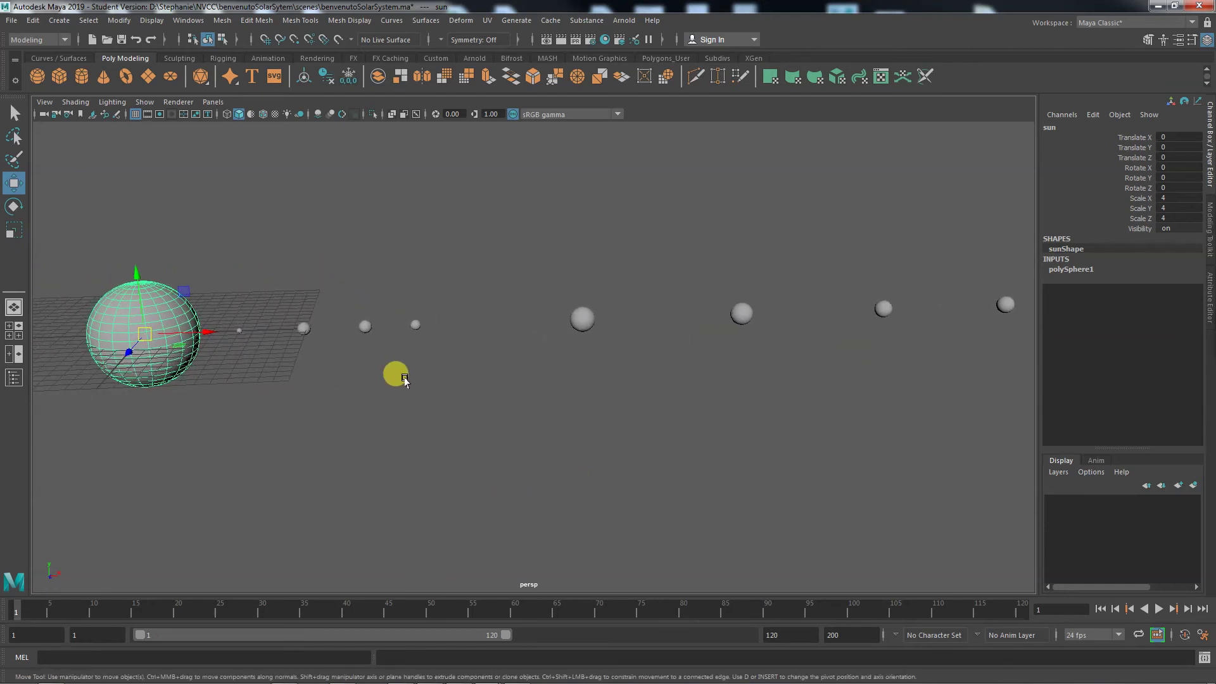
Create a polygon torus, move it along X to saturn, and zoom the top view in on it
{"action": "left_click", "coordinate": [128, 77]}
{"action": "left_click_drag", "start_coordinate": [211, 332], "coordinate": [788, 342]}
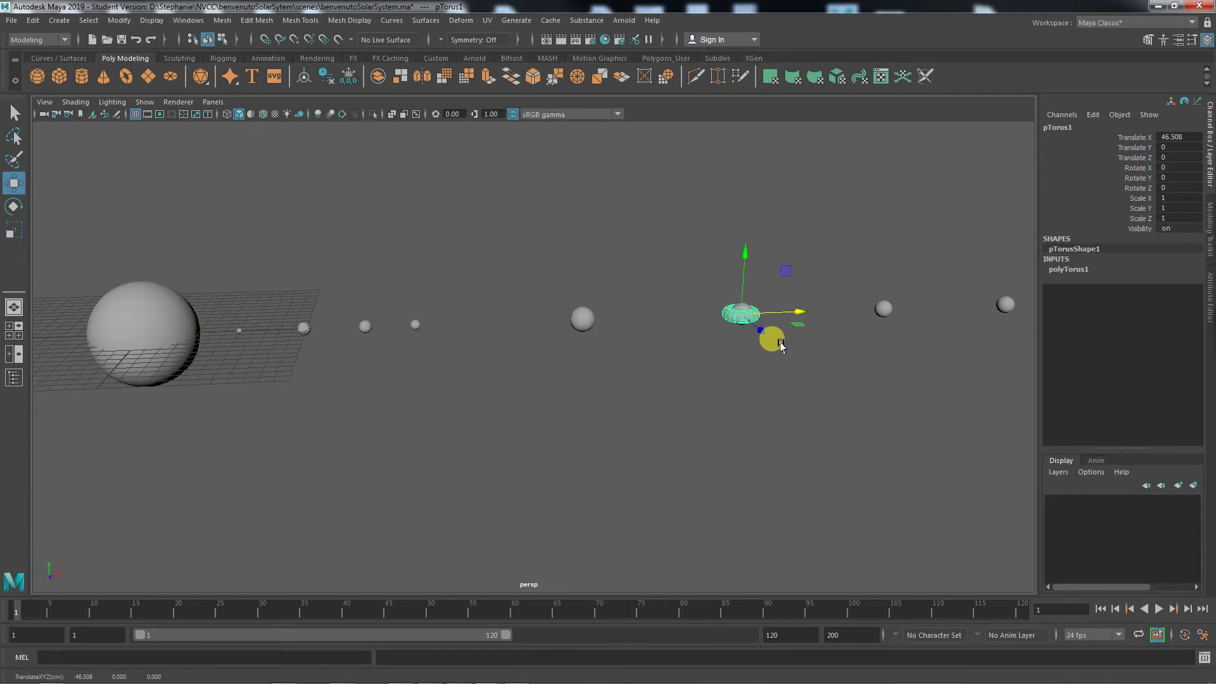
{"action": "key", "text": "space"}
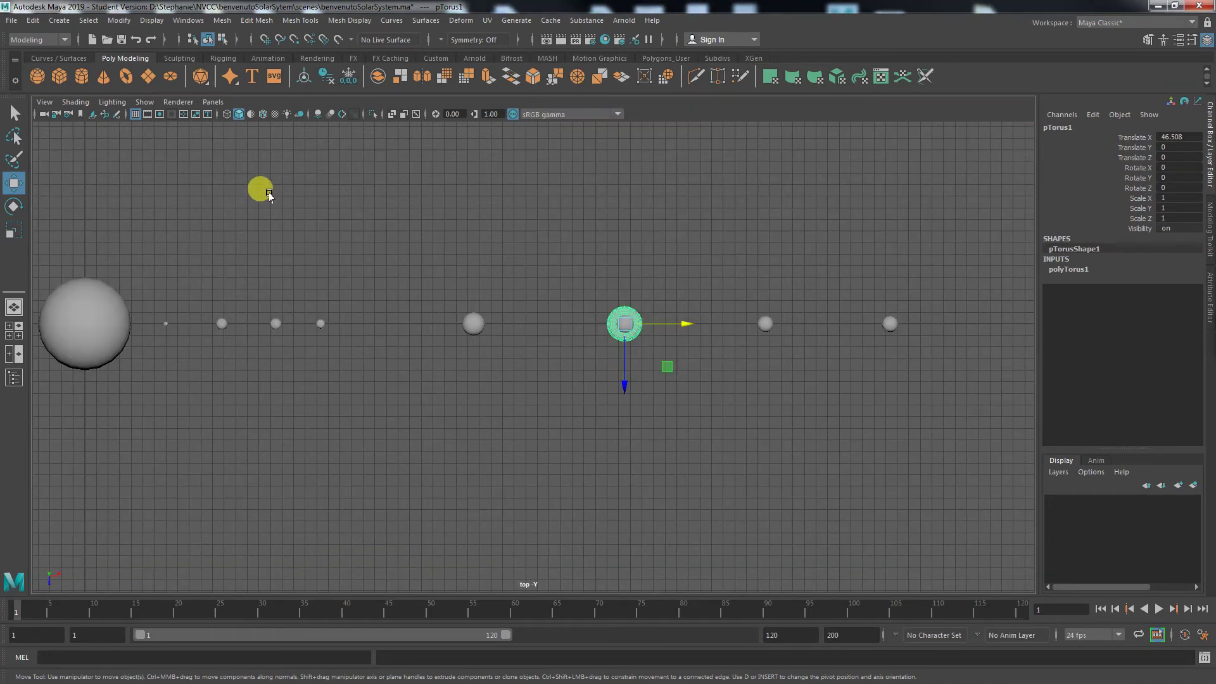
{"action": "left_click_drag", "start_coordinate": [353, 431], "coordinate": [397, 430]}
{"action": "right_click_drag", "start_coordinate": [398, 430], "coordinate": [883, 408], "text": "alt"}
{"action": "right_click_drag", "start_coordinate": [565, 415], "coordinate": [716, 416], "text": "alt"}
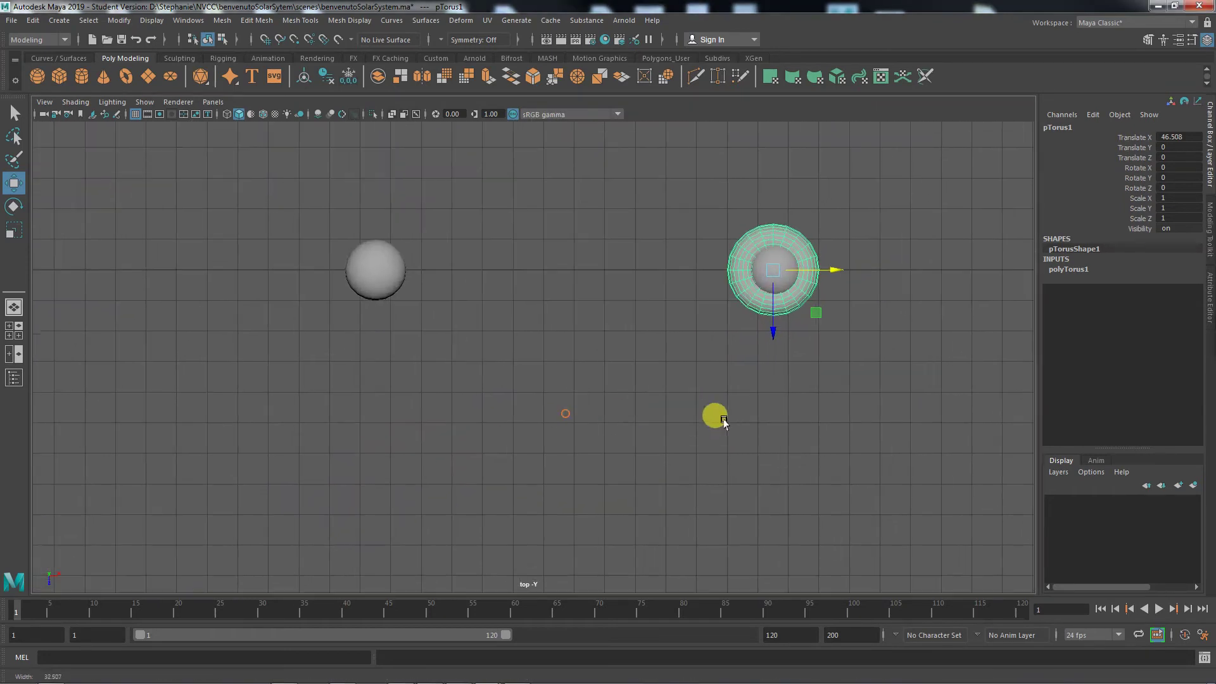
{"action": "middle_click_drag", "start_coordinate": [716, 415], "coordinate": [418, 456], "text": "alt"}
{"action": "right_click_drag", "start_coordinate": [418, 456], "coordinate": [686, 451], "text": "alt"}
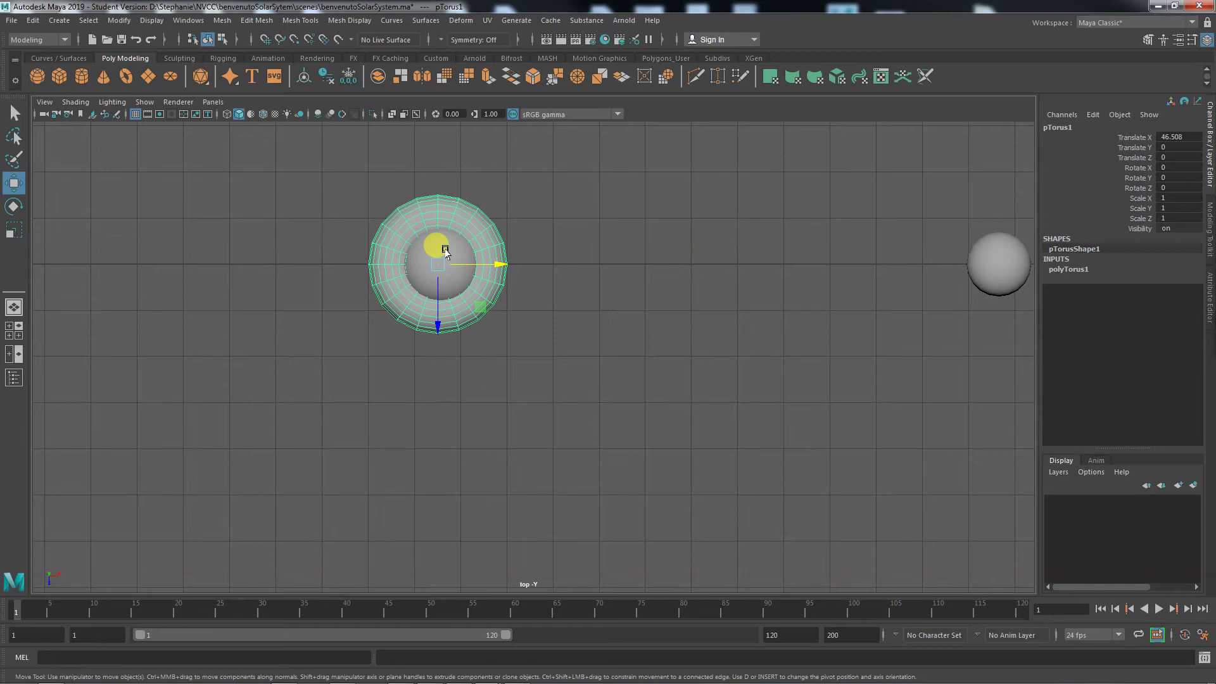
Grid-snap the torus along X off saturn, then zoom in on the saturn sphere
{"action": "key", "text": "x"}
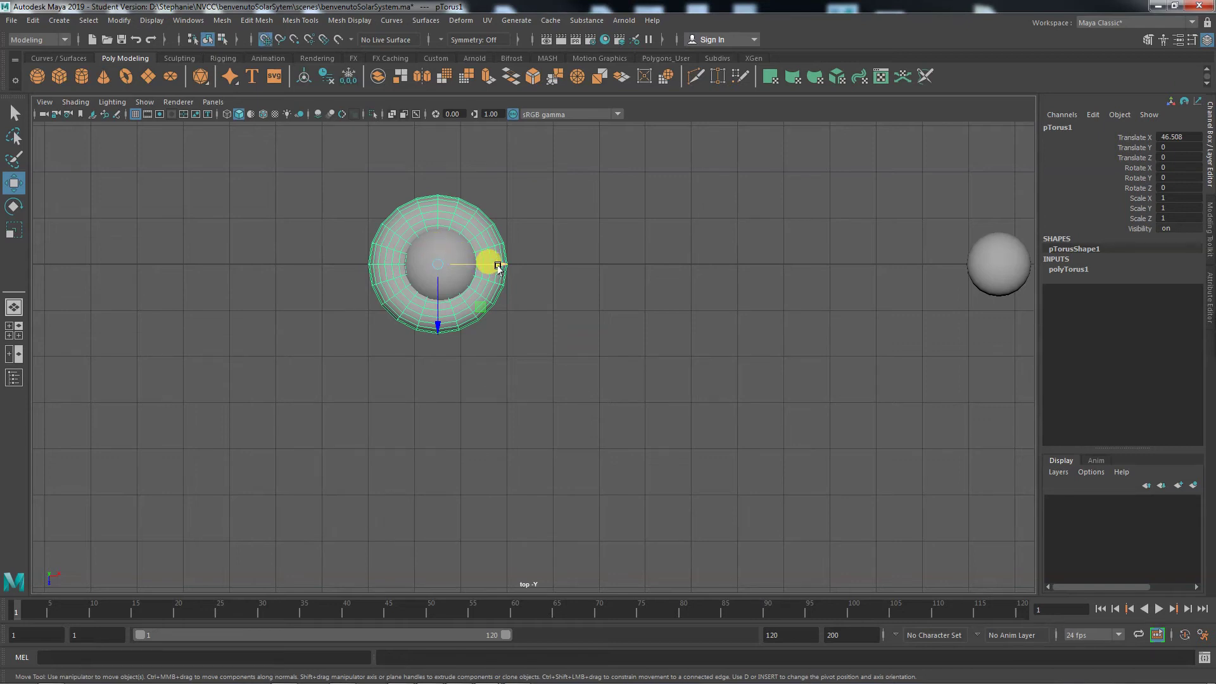
{"action": "left_click_drag", "start_coordinate": [496, 265], "coordinate": [338, 263]}
{"action": "left_click", "coordinate": [429, 262]}
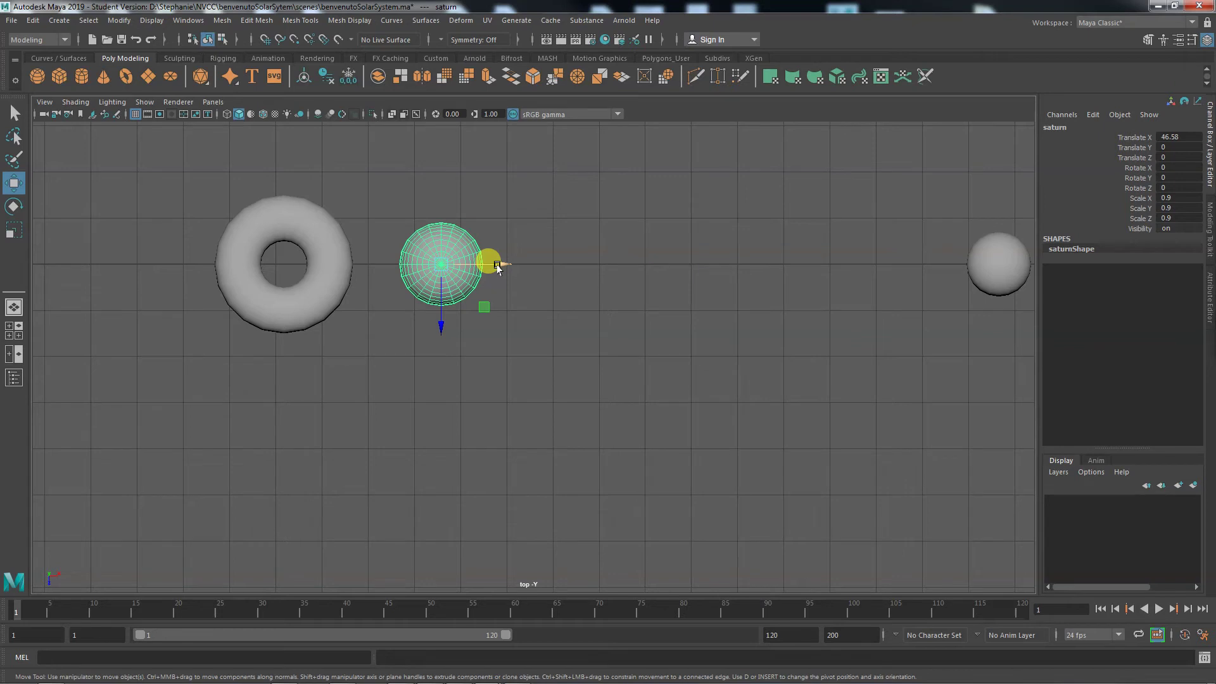
{"action": "left_click", "coordinate": [497, 265]}
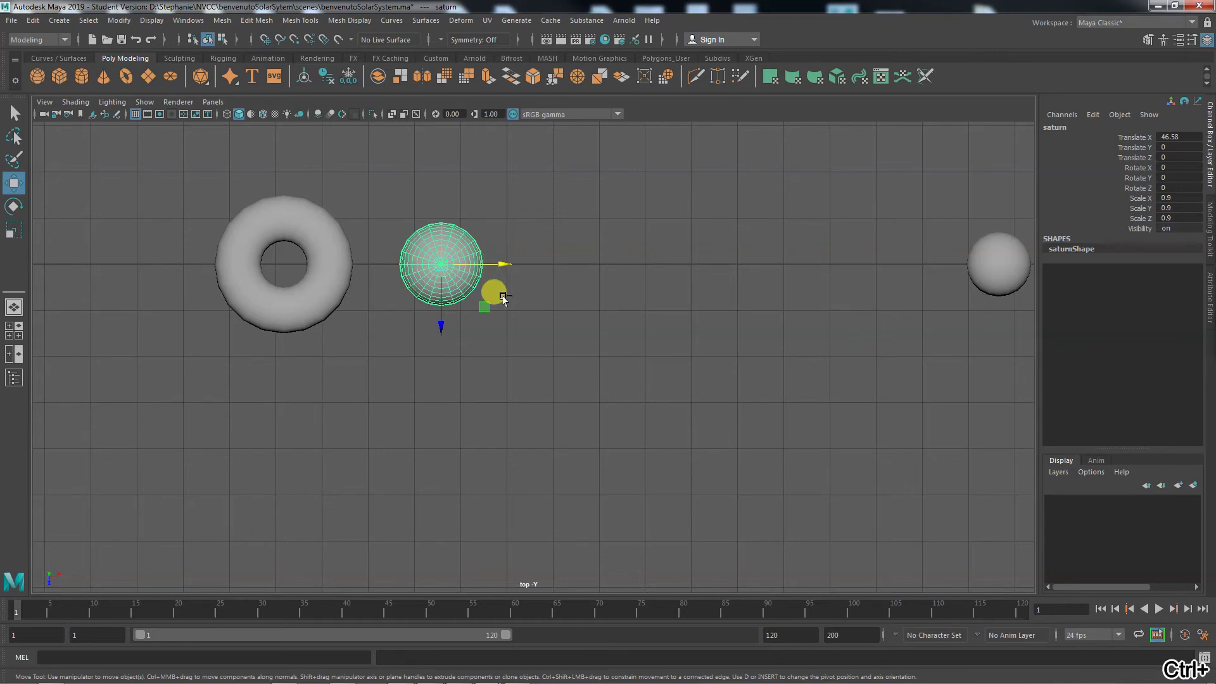
{"action": "left_click", "coordinate": [536, 357]}
{"action": "scroll", "coordinate": [395, 398], "scroll_direction": "up", "scroll_amount": 2}
{"action": "right_click_drag", "start_coordinate": [399, 399], "coordinate": [331, 483], "text": "alt"}
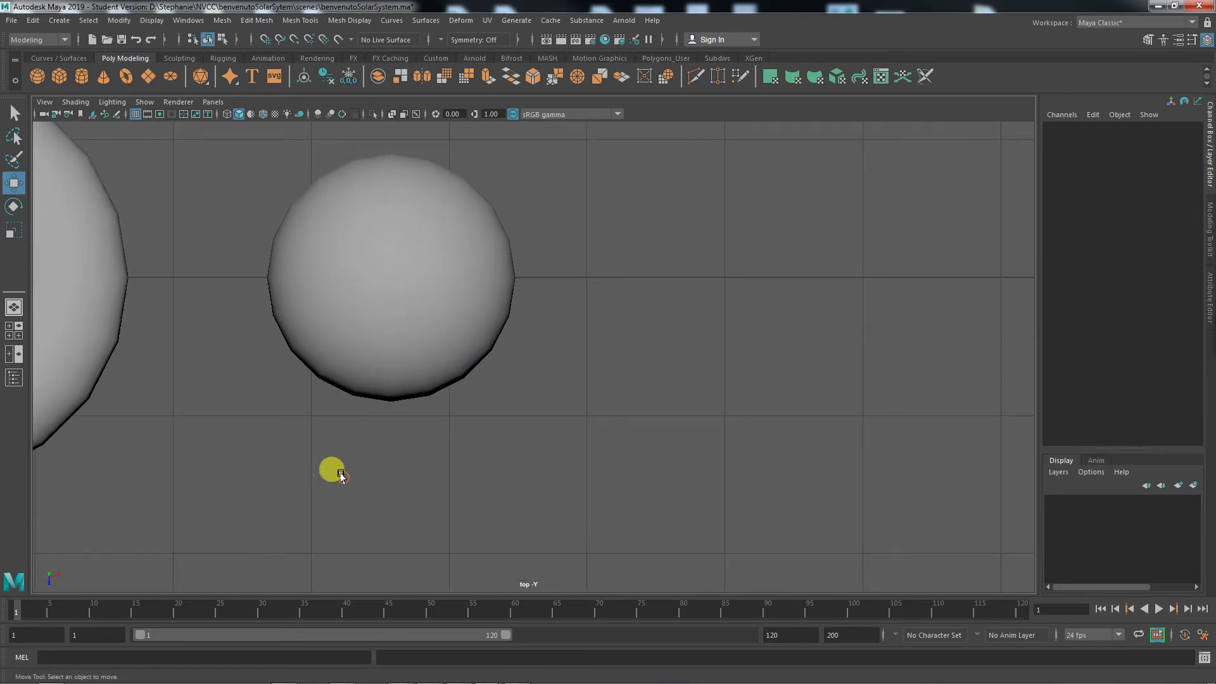
Select saturn and grid-snap it along X to 47
{"action": "left_click", "coordinate": [380, 300]}
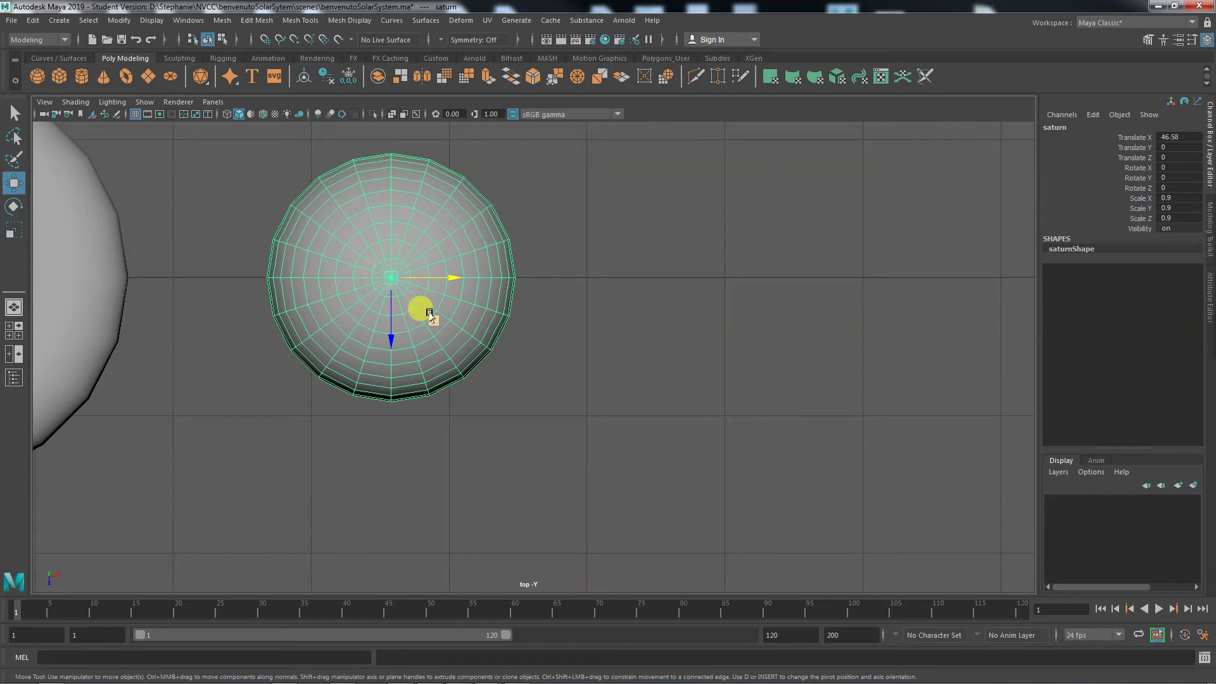
{"action": "key", "text": "x"}
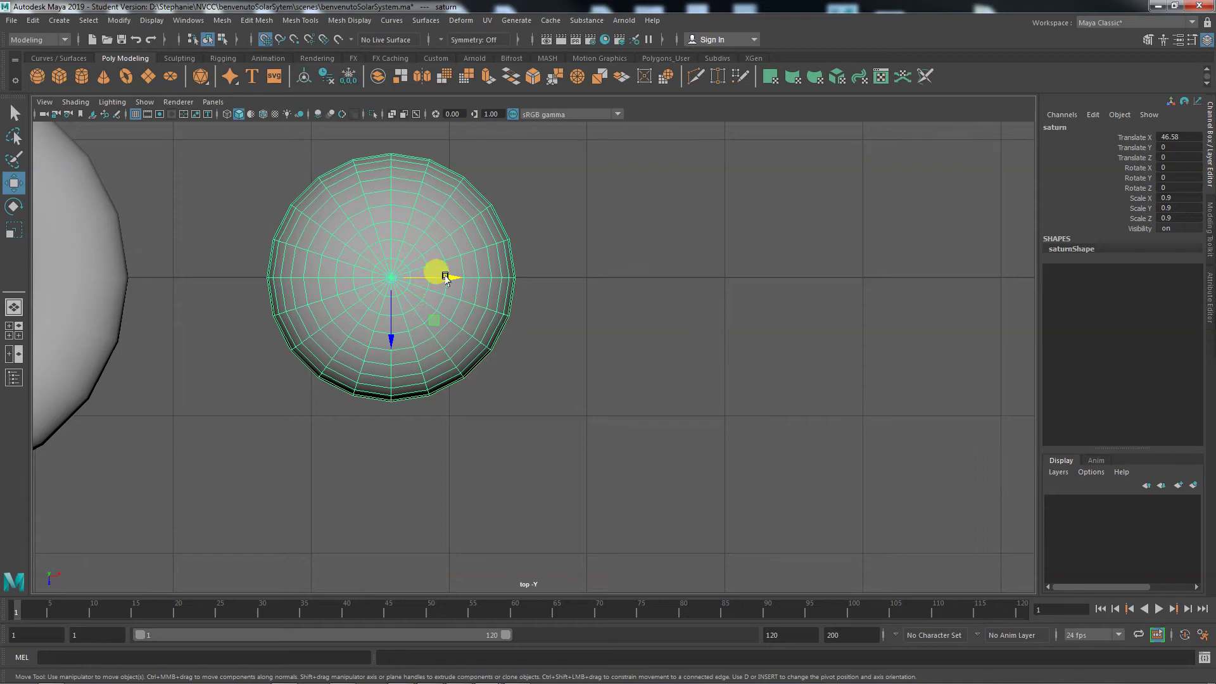
{"action": "left_click_drag", "start_coordinate": [443, 271], "coordinate": [463, 276]}
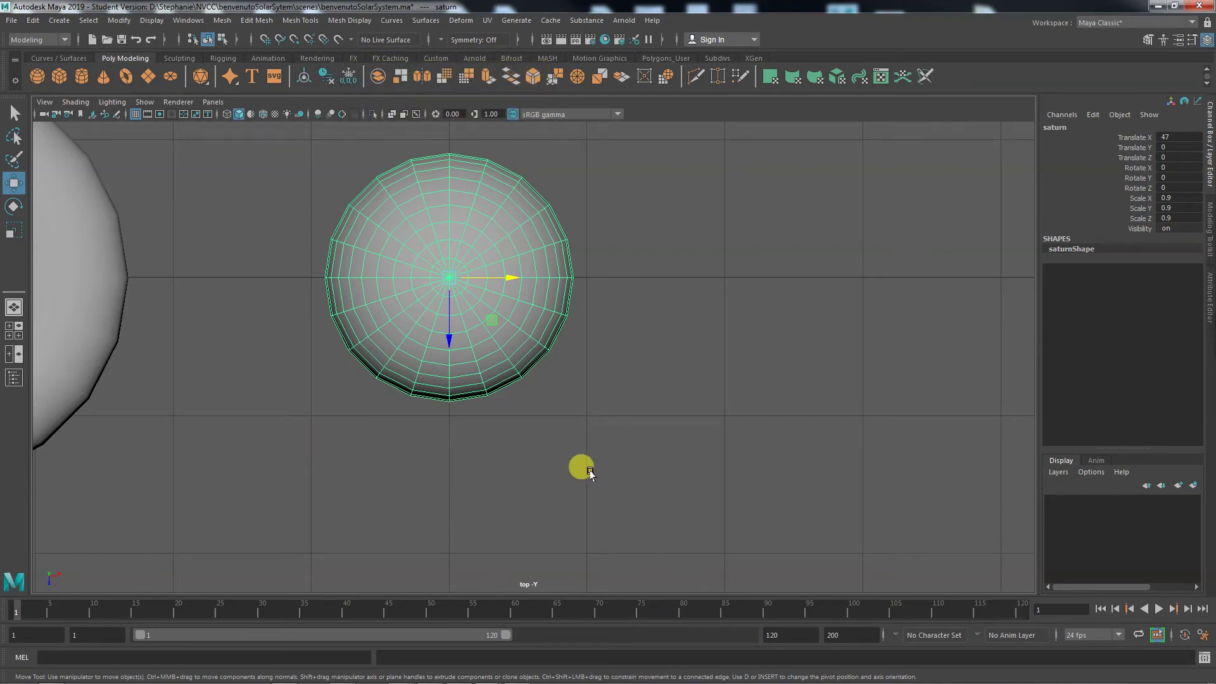
{"action": "key", "text": "c"}
Point-snap the torus so it centres on saturn at X 47
{"action": "scroll", "coordinate": [427, 472], "scroll_direction": "down", "scroll_amount": 5}
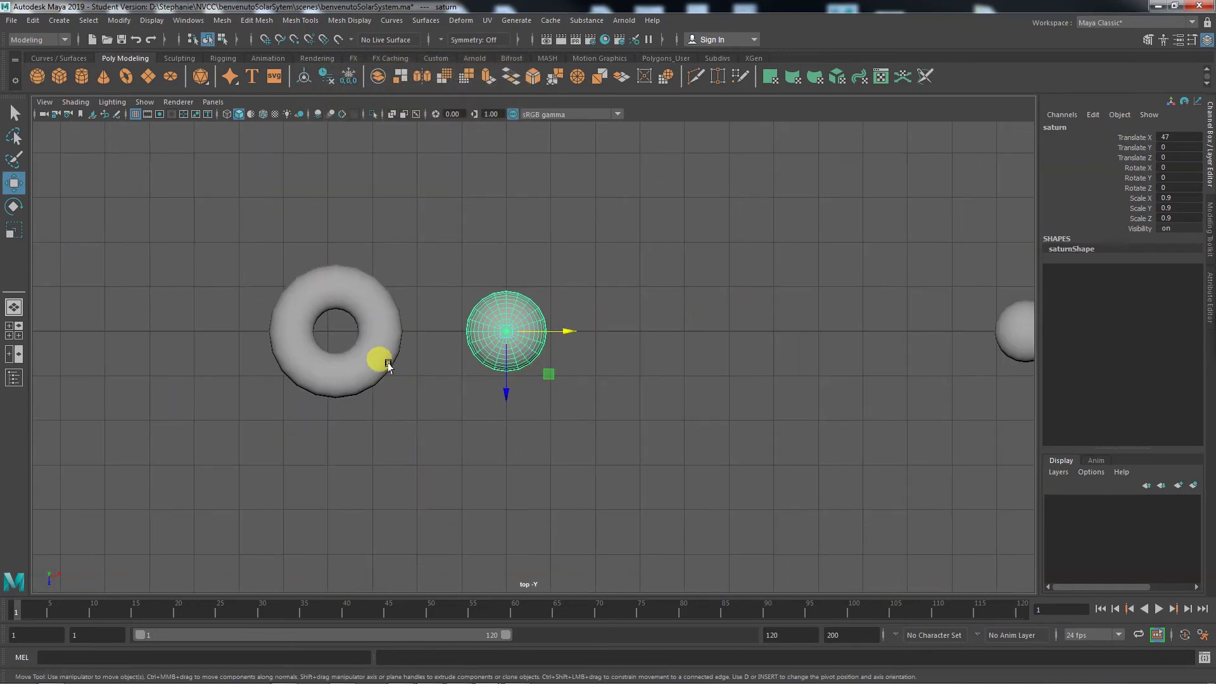
{"action": "left_click", "coordinate": [388, 366]}
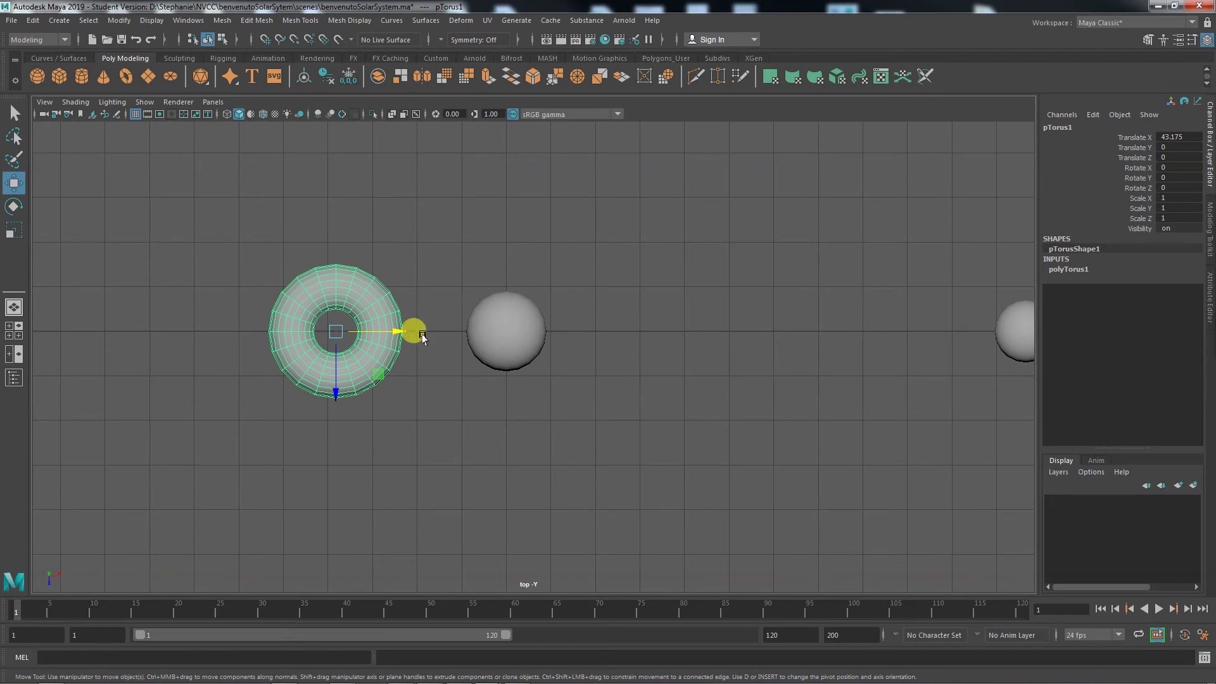
{"action": "key", "text": "v"}
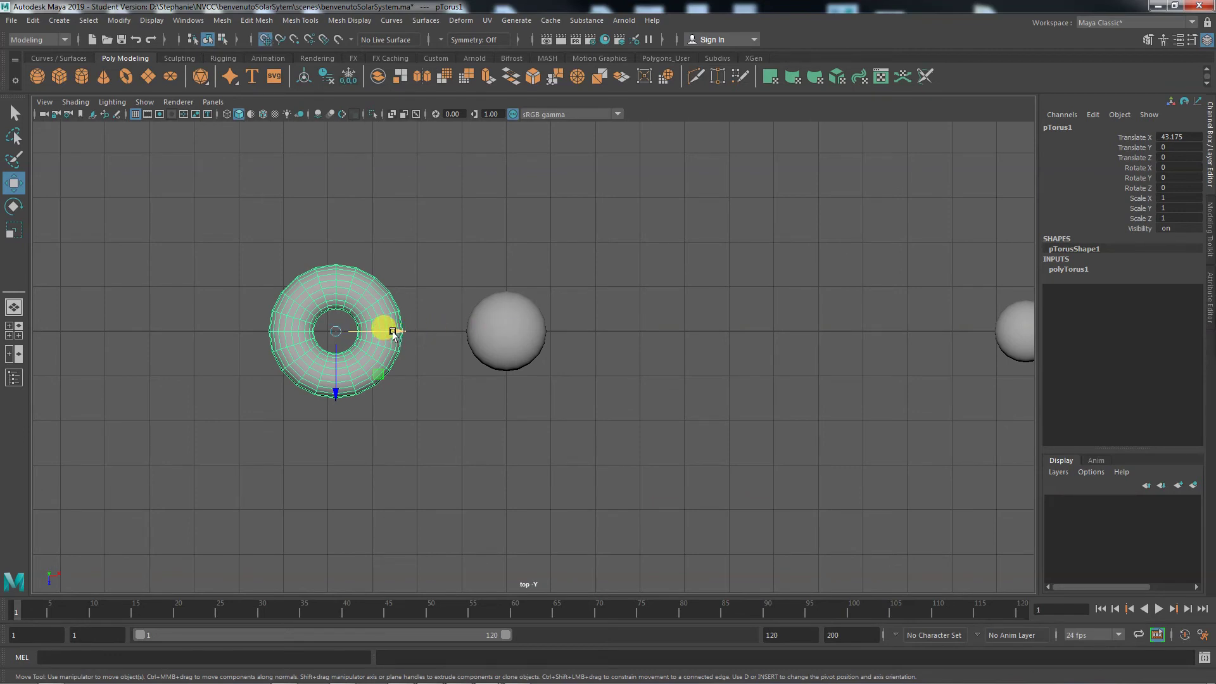
{"action": "left_click_drag", "start_coordinate": [390, 332], "coordinate": [513, 348]}
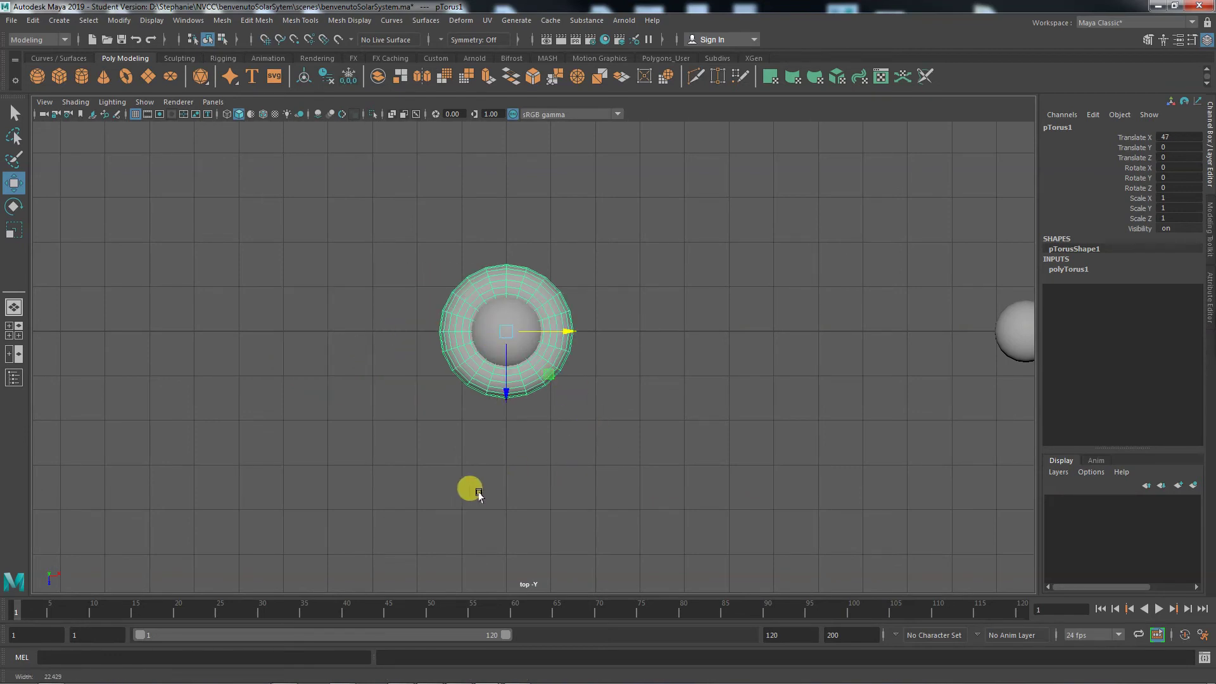
Slide saturn along X to 46.489 and deselect it
{"action": "scroll", "coordinate": [752, 484], "scroll_direction": "up", "scroll_amount": 5}
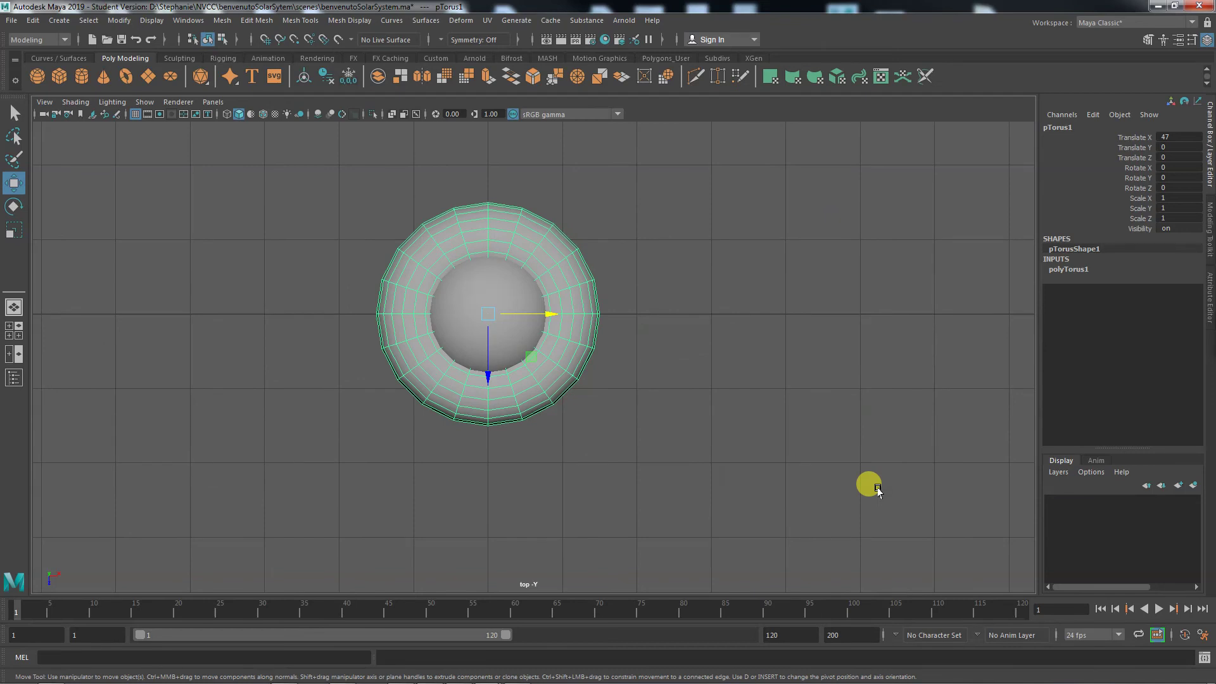
{"action": "left_click", "coordinate": [515, 292]}
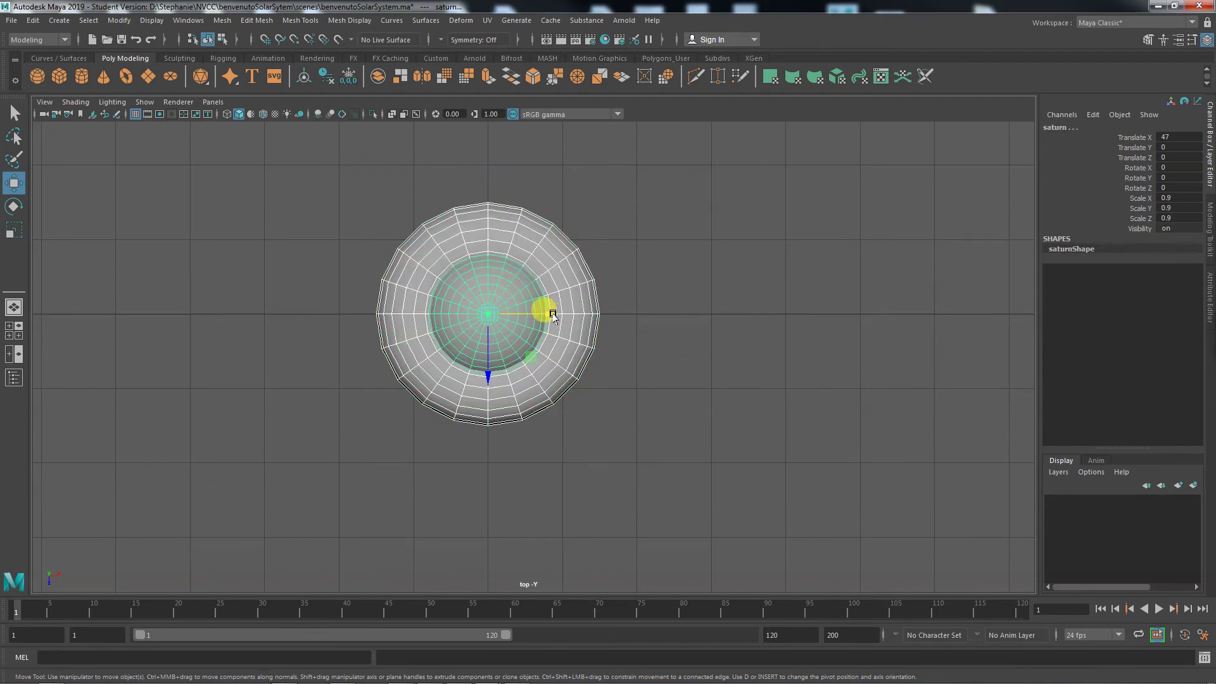
{"action": "left_click_drag", "start_coordinate": [553, 314], "coordinate": [515, 312]}
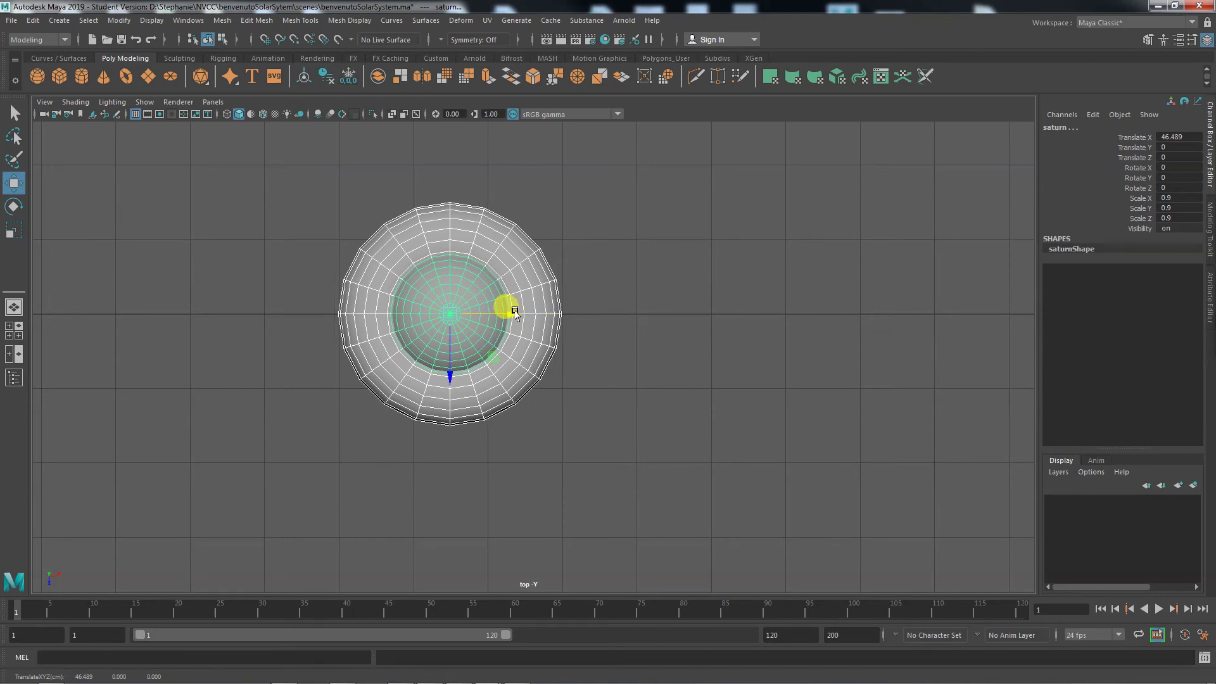
{"action": "left_click", "coordinate": [609, 428]}
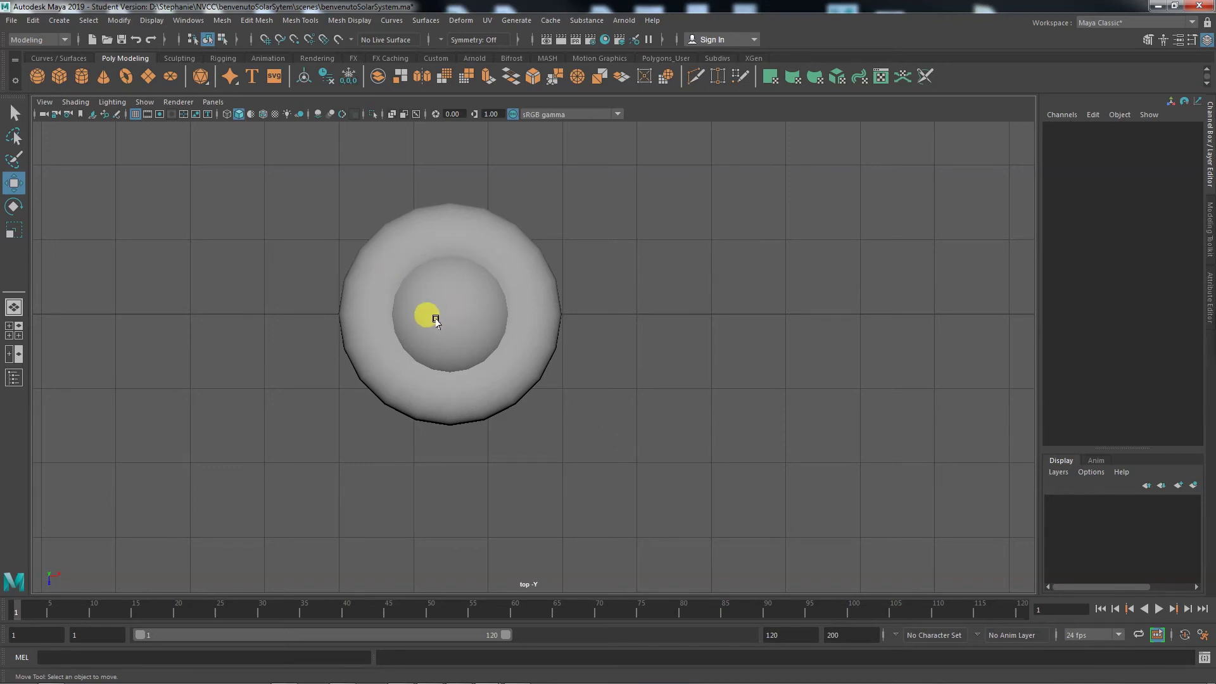
{"action": "left_click", "coordinate": [531, 328]}
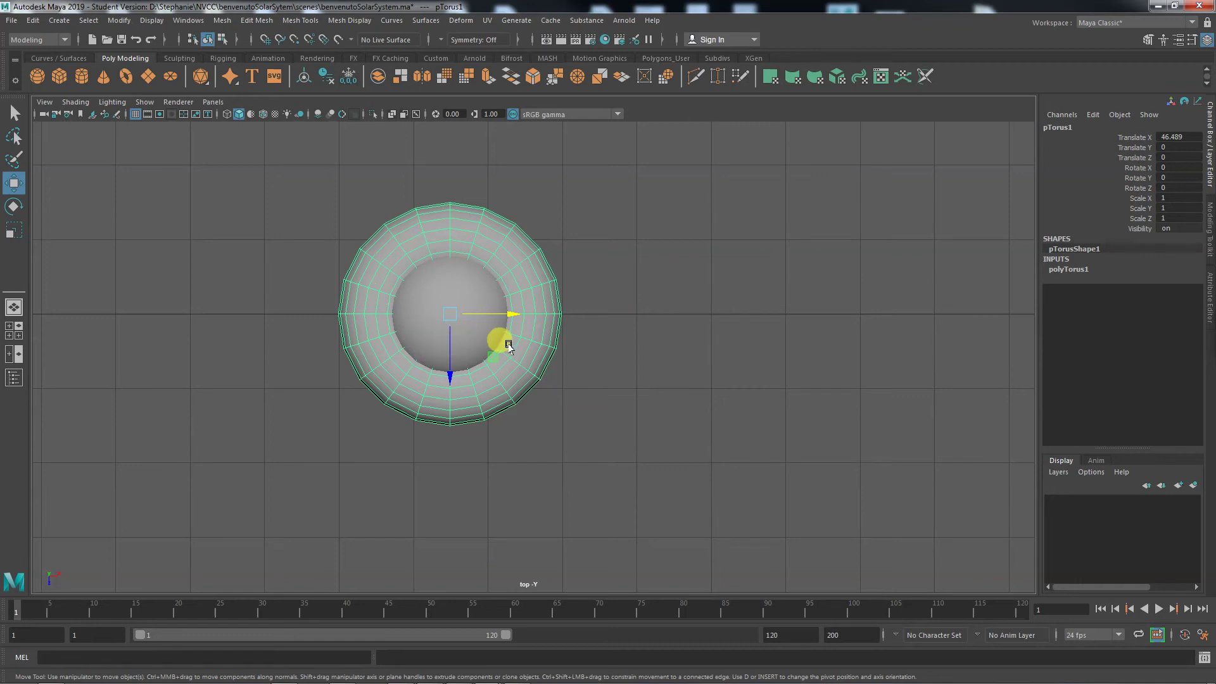
{"action": "key", "text": "r"}
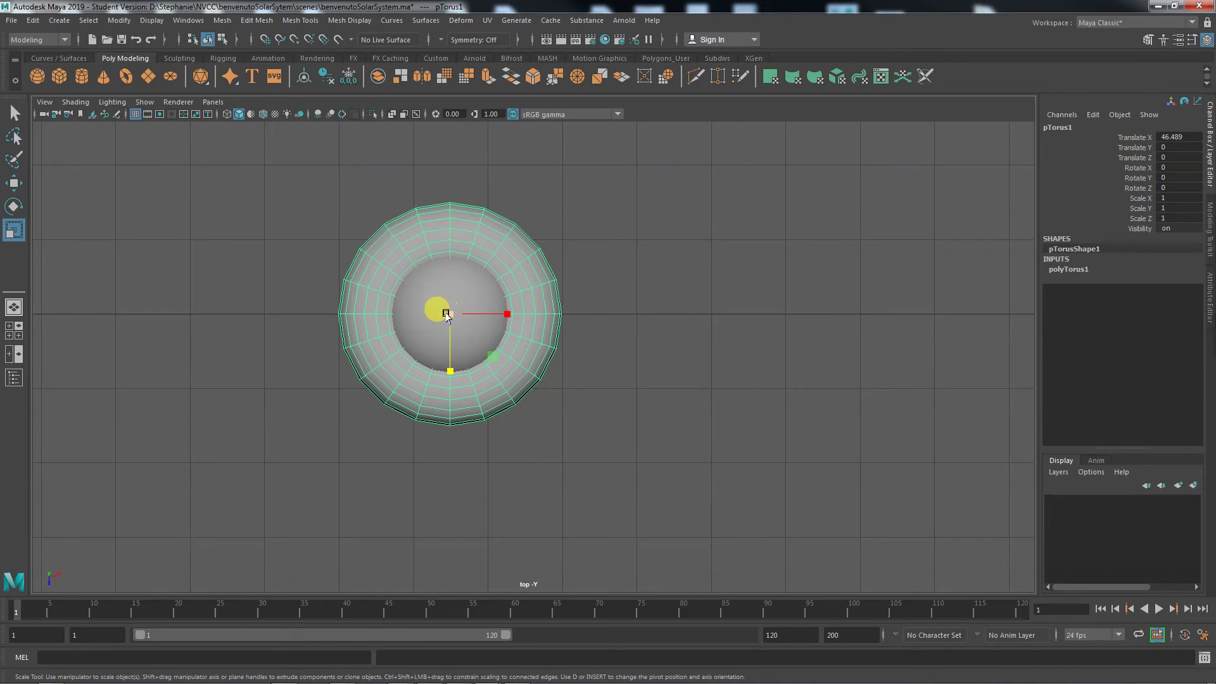
{"action": "left_click_drag", "start_coordinate": [446, 314], "coordinate": [614, 321]}
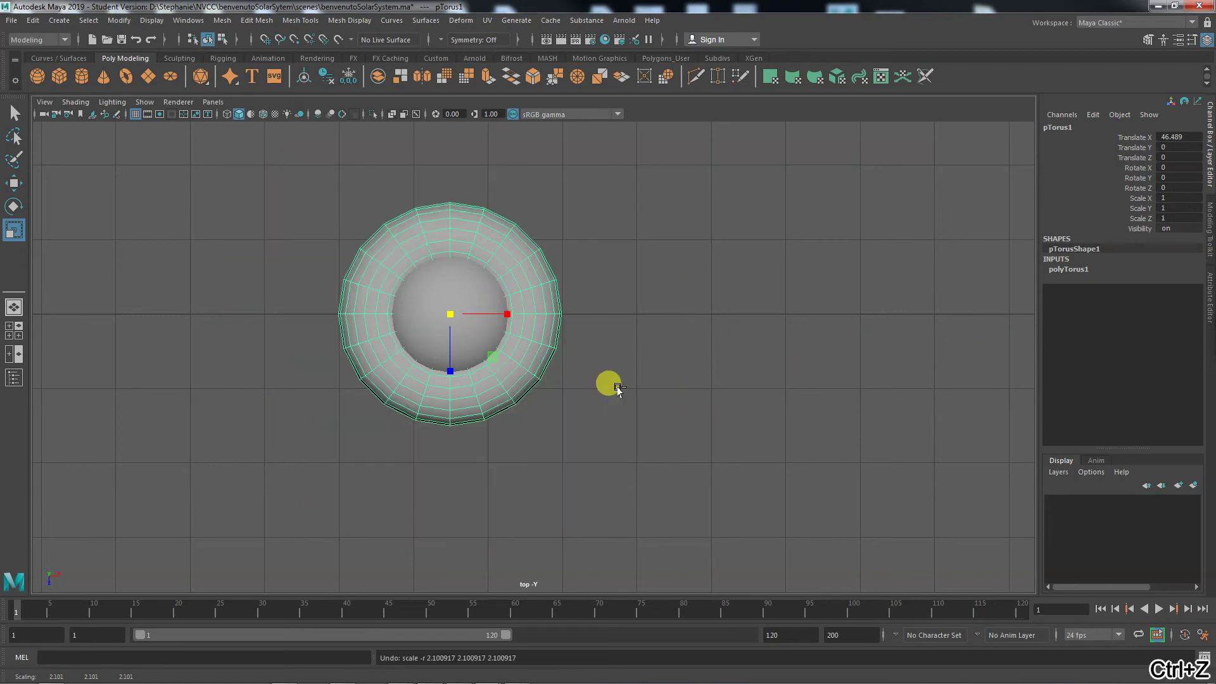
{"action": "key", "text": "ctrl+z"}
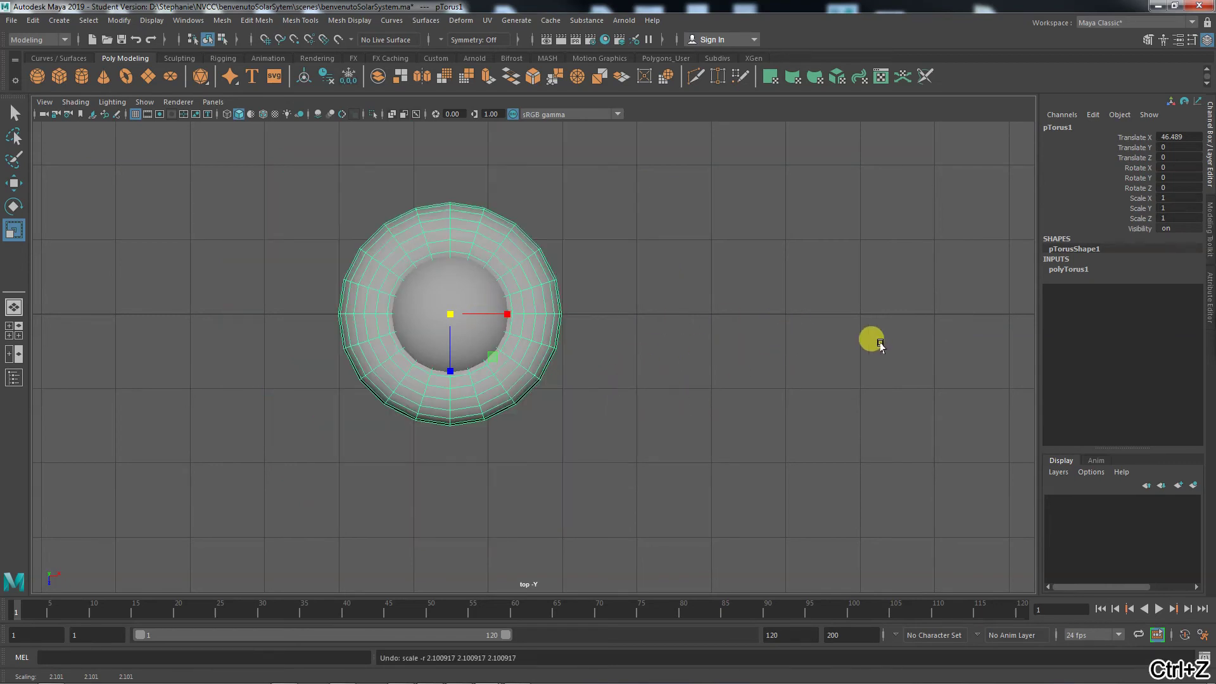
Rename the pTorus1 transform to 'rings' in the Attribute Editor
{"action": "left_click", "coordinate": [1210, 310]}
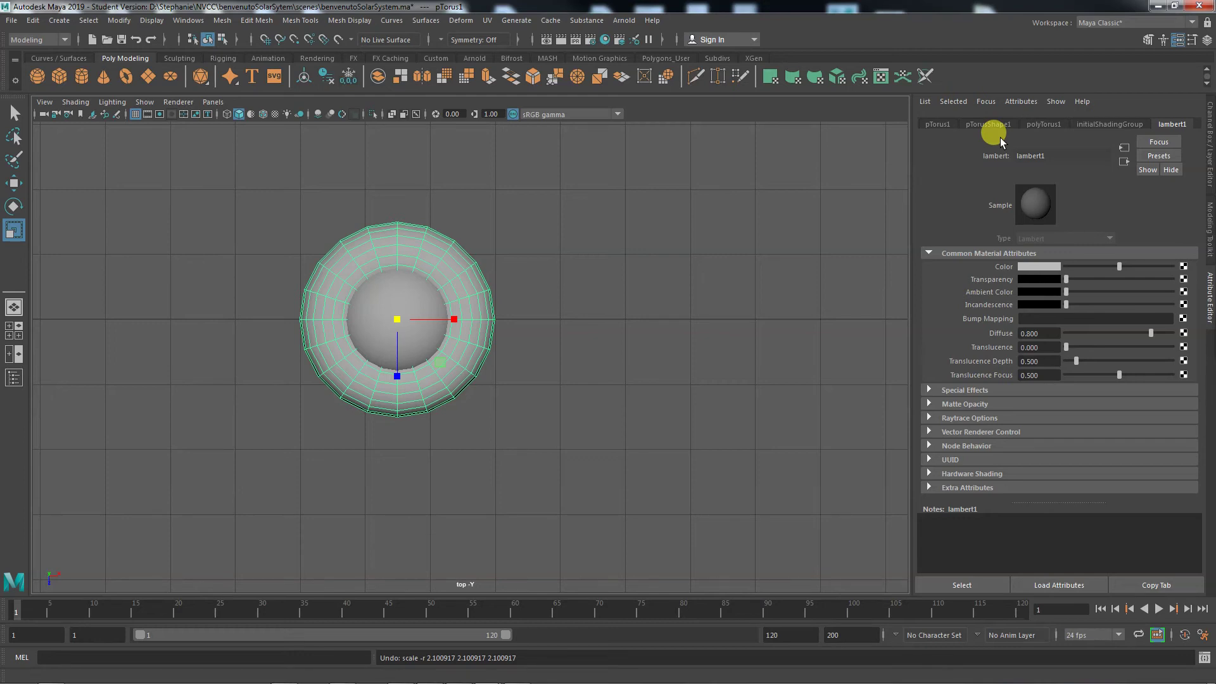
{"action": "left_click", "coordinate": [937, 125]}
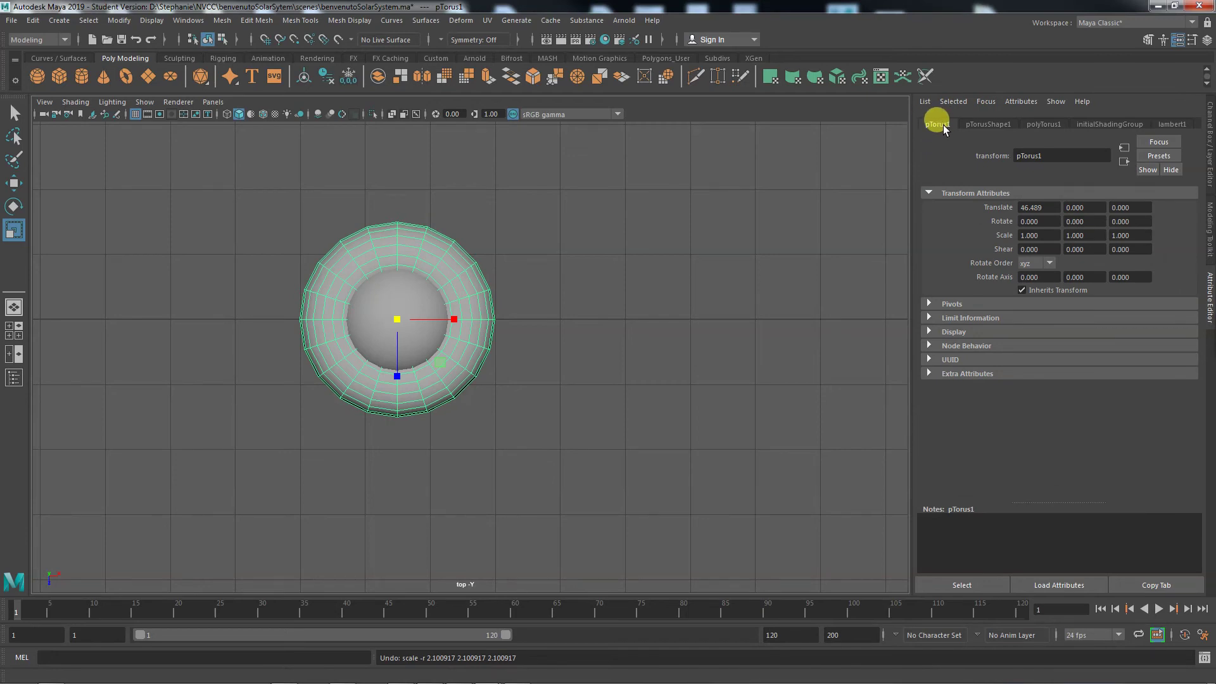
{"action": "double_click", "coordinate": [1054, 155]}
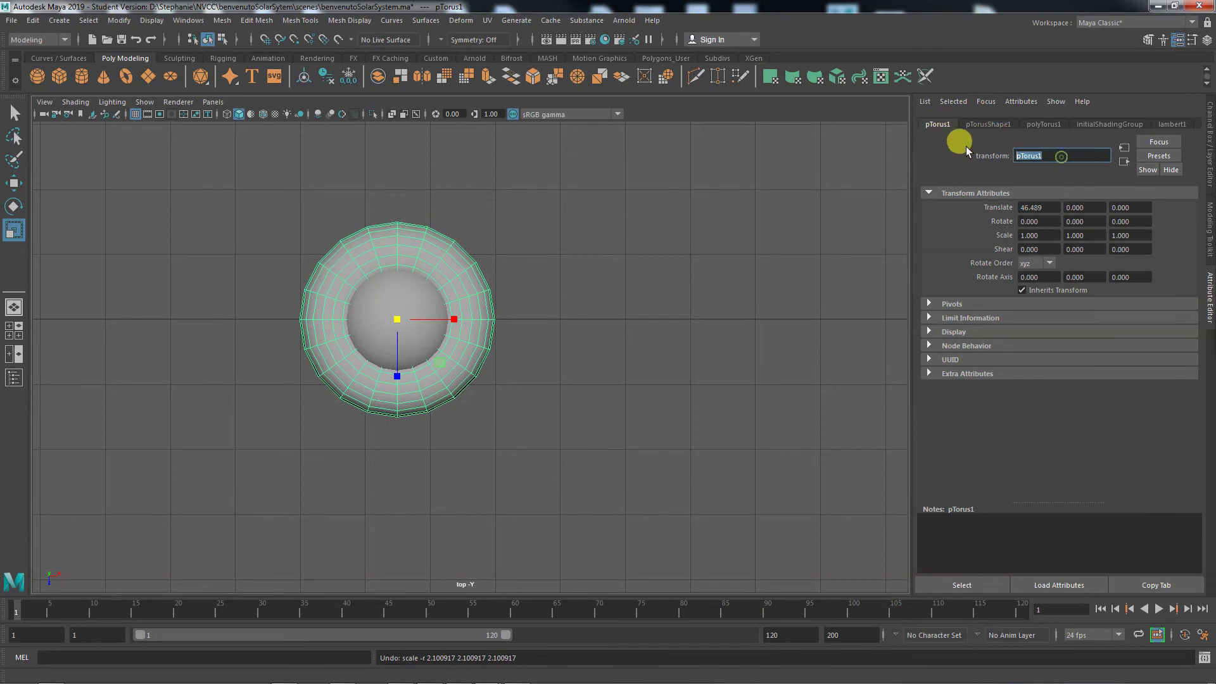
{"action": "type", "text": "rings"}
{"action": "key", "text": "Return"}
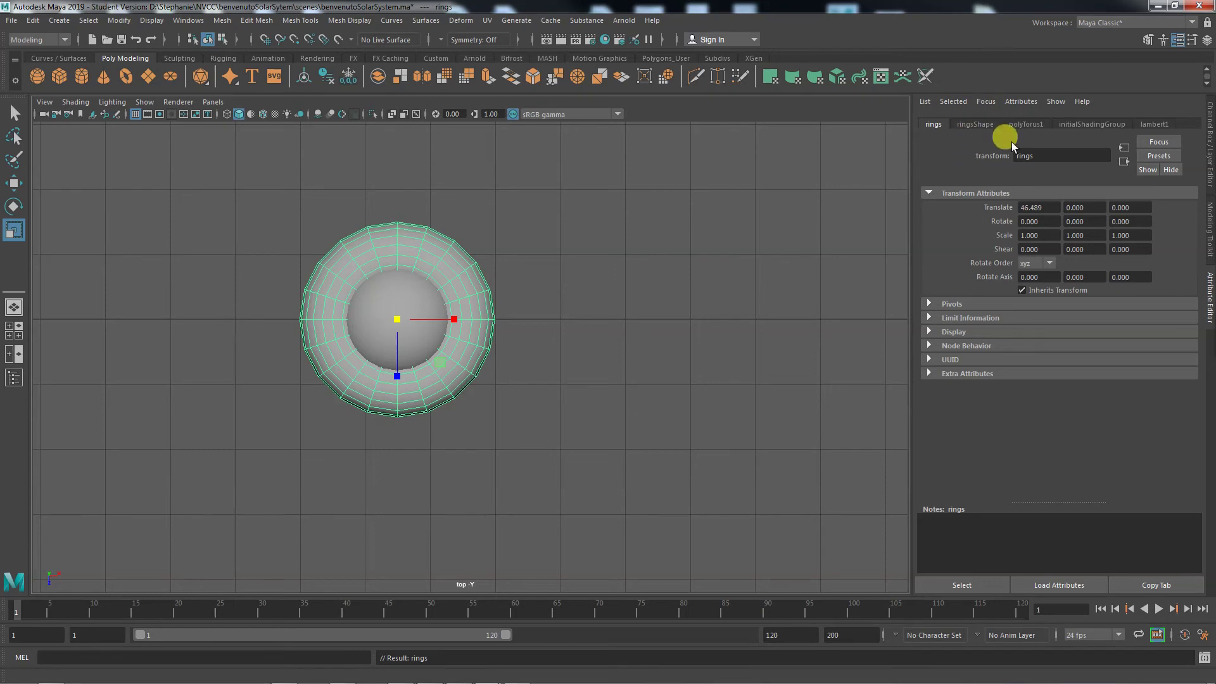
Inspect the ringsShape and polyTorus1 tabs: radius 1, section radius 0.5, 20 subdivisions
{"action": "left_click", "coordinate": [1210, 140]}
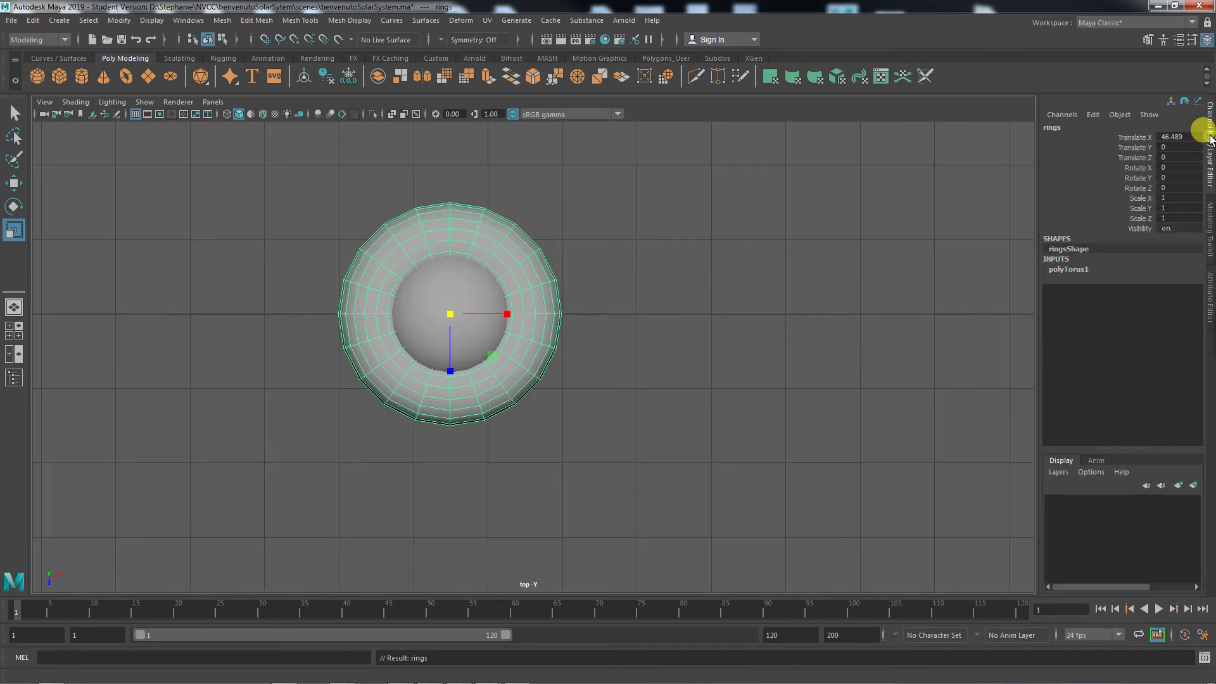
{"action": "left_click", "coordinate": [1208, 286]}
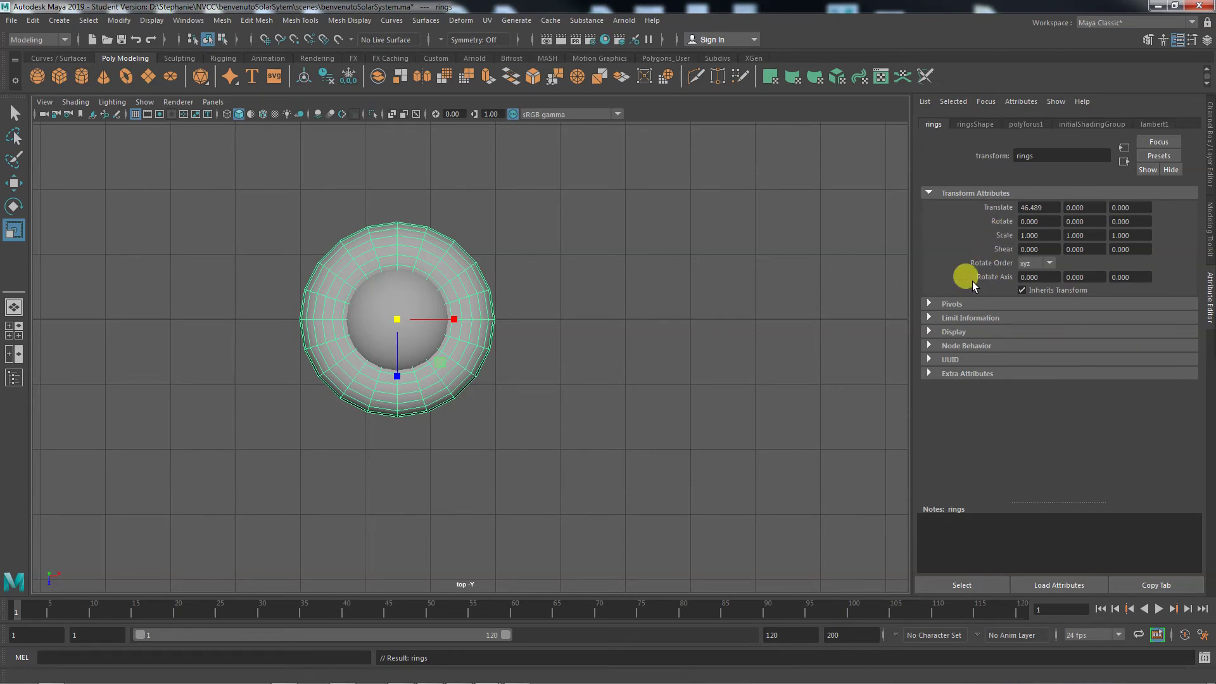
{"action": "left_click", "coordinate": [975, 124]}
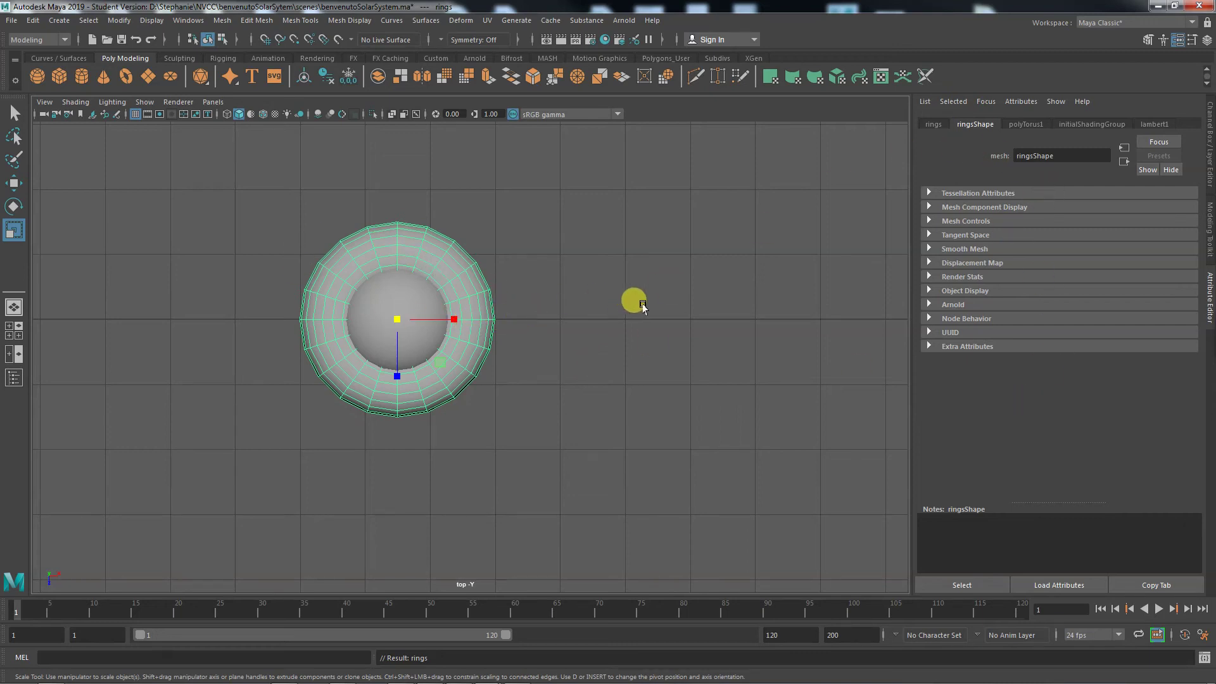
{"action": "left_click", "coordinate": [1026, 124]}
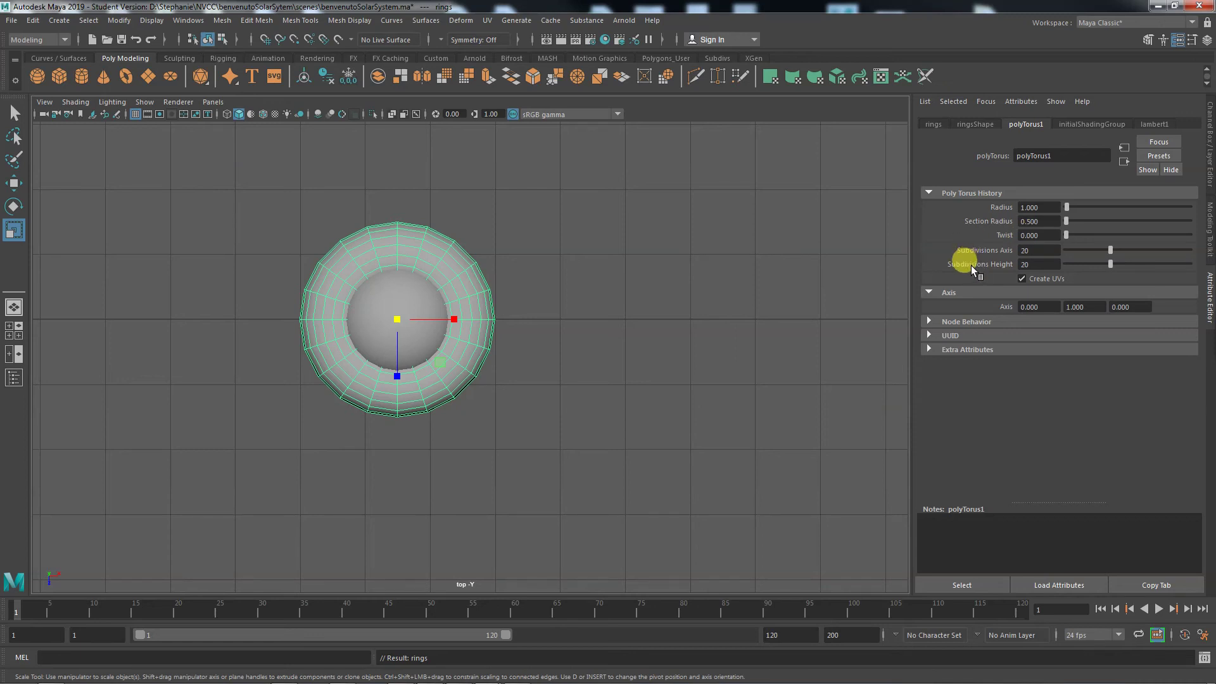
{"action": "left_click", "coordinate": [403, 293]}
{"action": "left_click", "coordinate": [478, 285]}
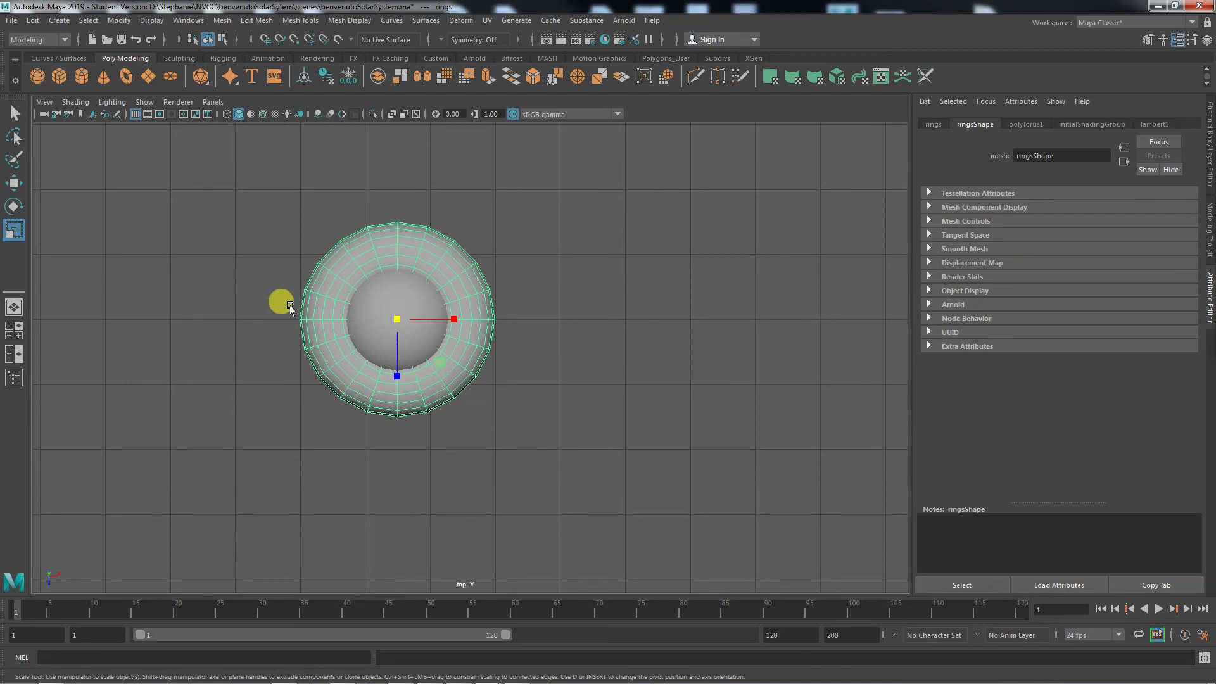
{"action": "left_click", "coordinate": [1021, 124]}
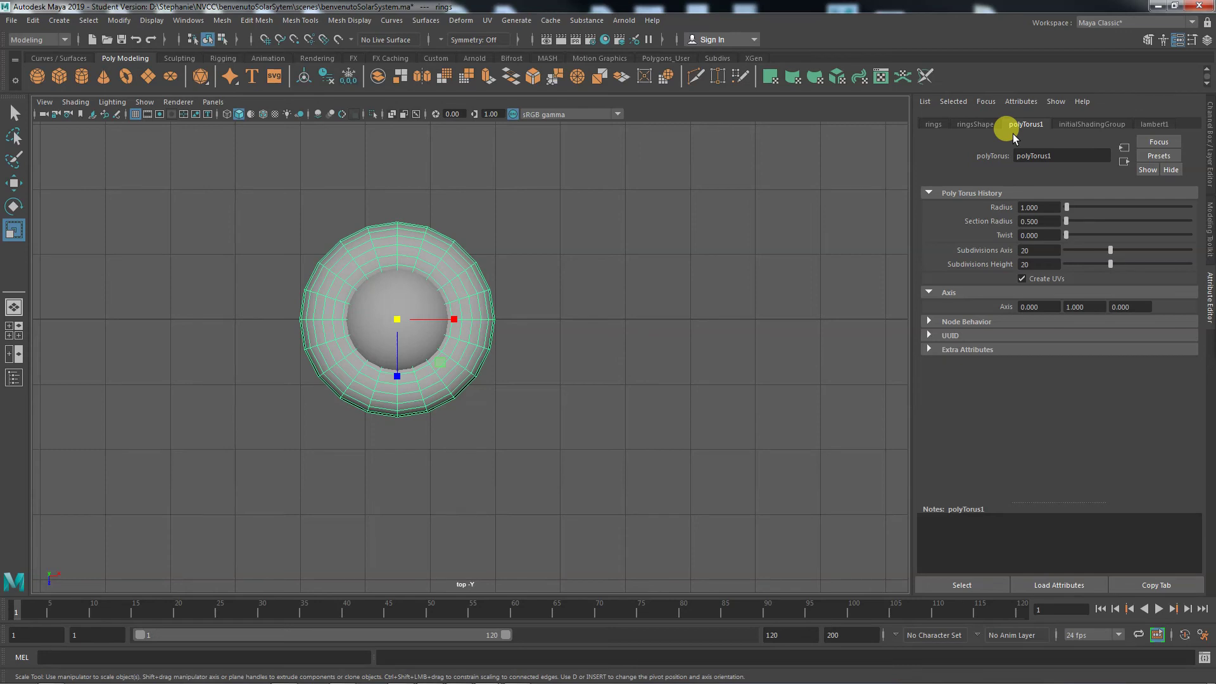
Restore Subdivisions Axis to 20 and set the torus Radius to 1.5
{"action": "left_click_drag", "start_coordinate": [1109, 249], "coordinate": [1097, 249]}
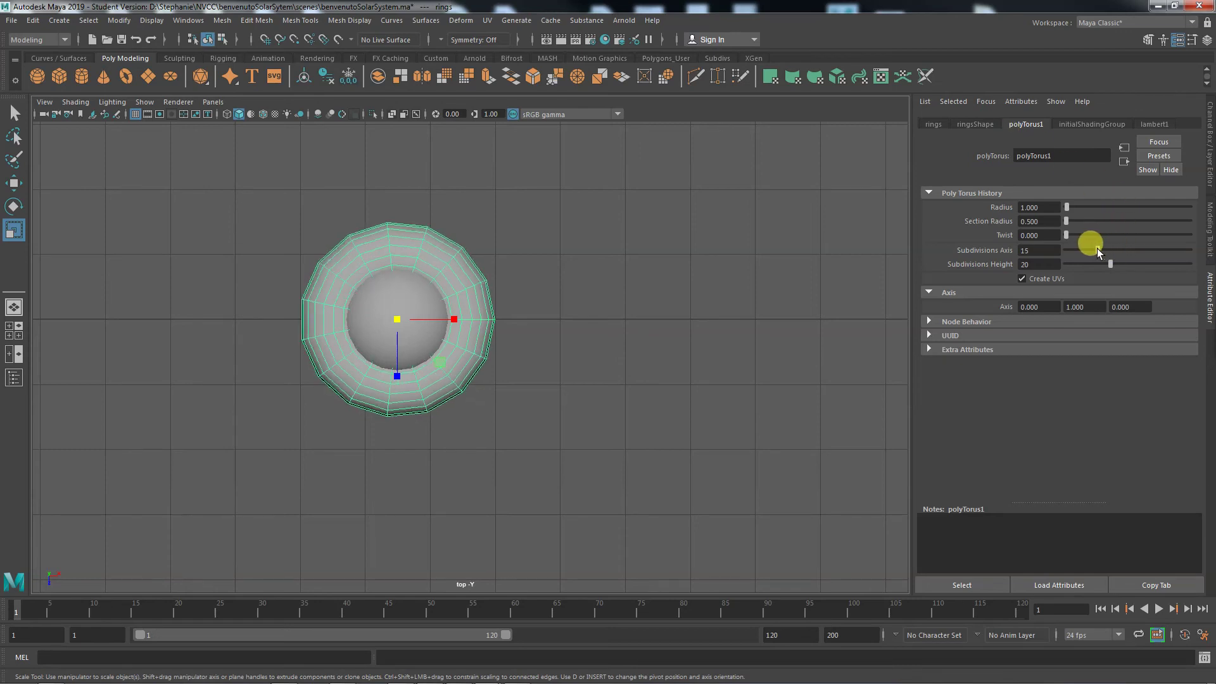
{"action": "double_click", "coordinate": [1042, 249]}
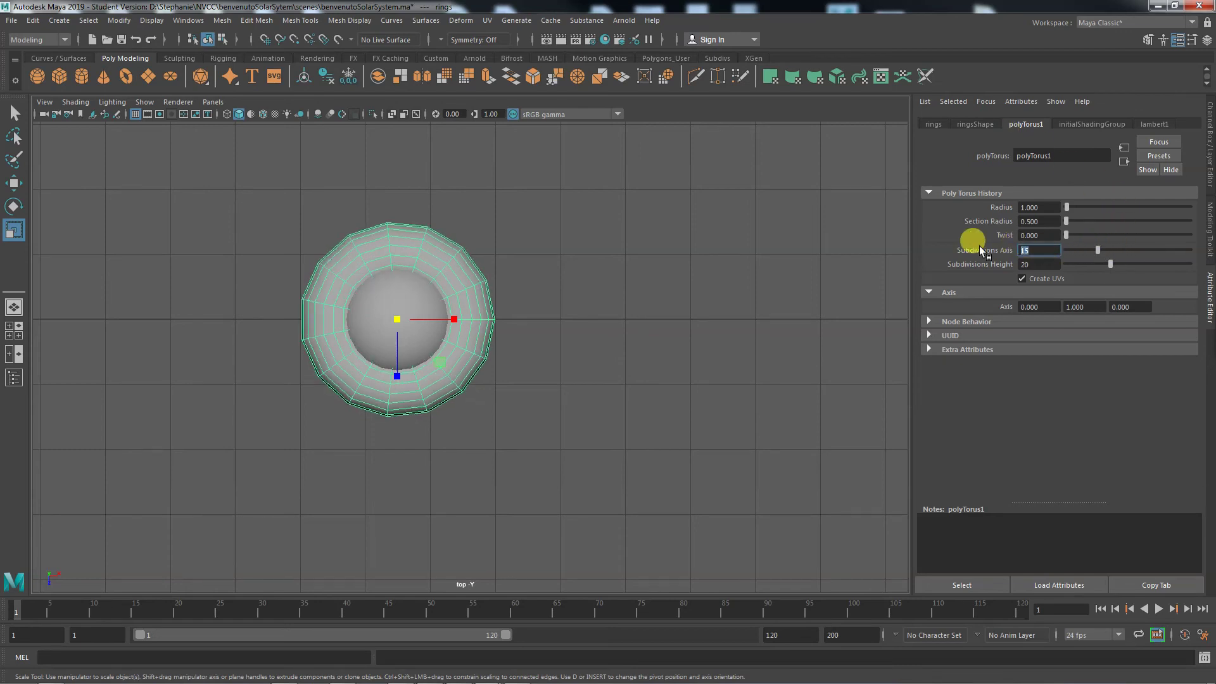
{"action": "key", "text": "Return"}
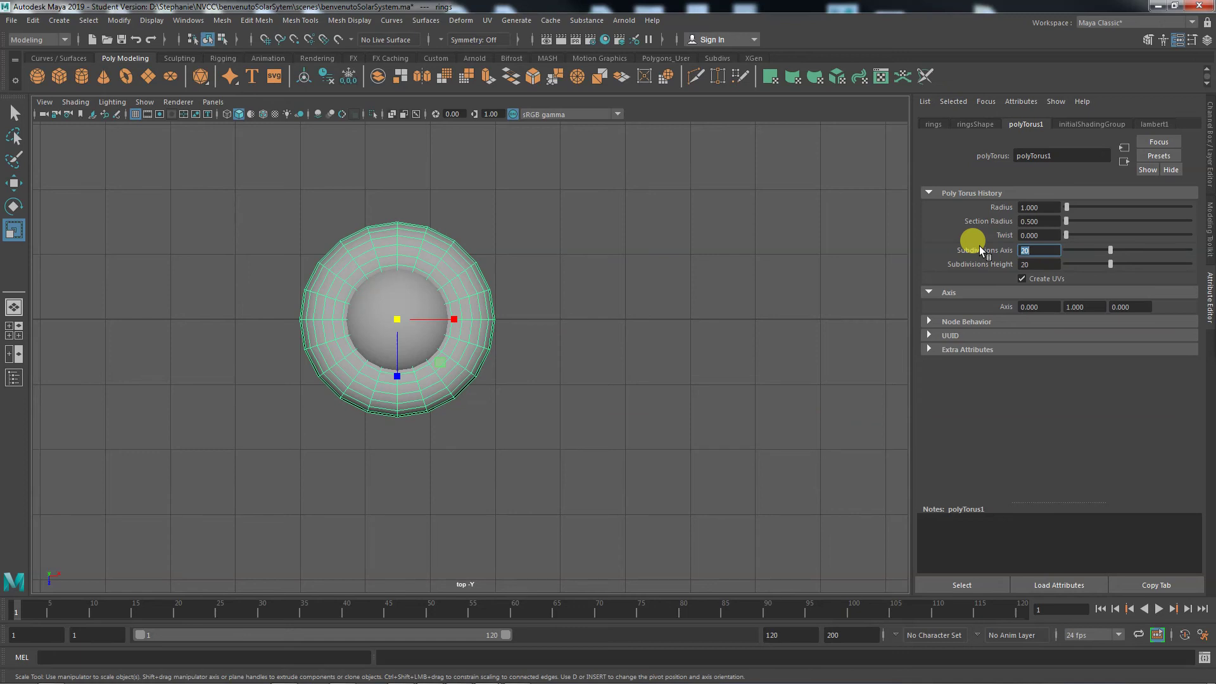
{"action": "left_click_drag", "start_coordinate": [1068, 224], "coordinate": [1069, 210]}
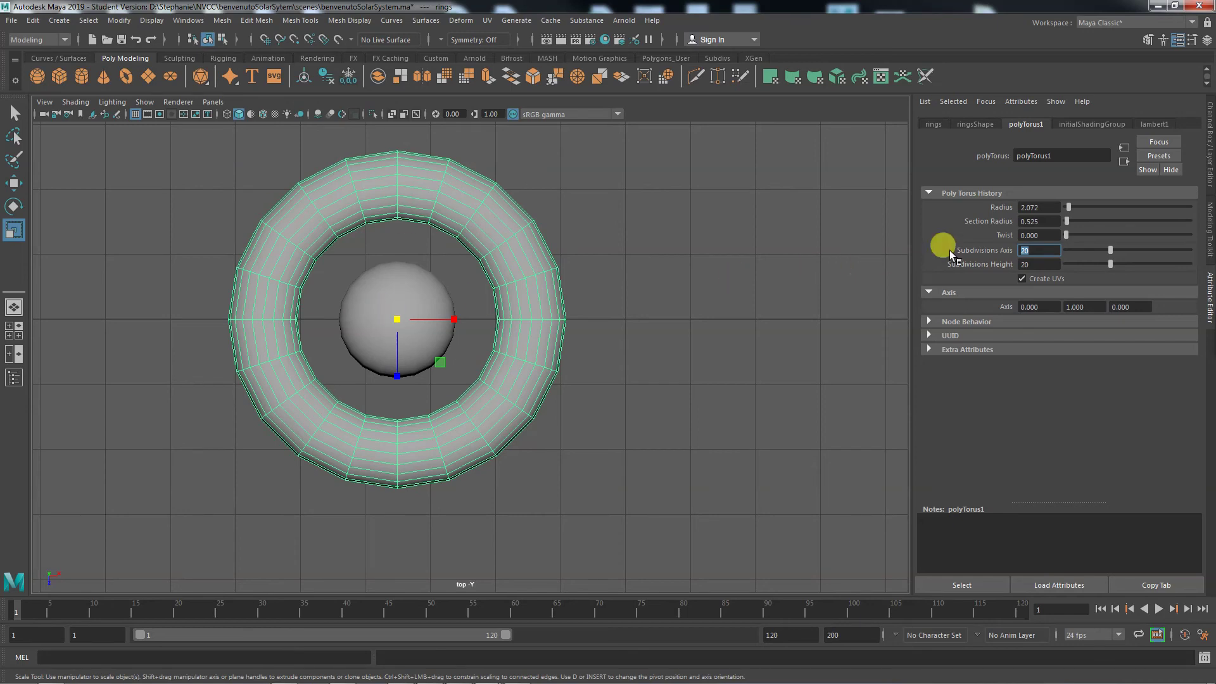
{"action": "left_click", "coordinate": [1054, 208]}
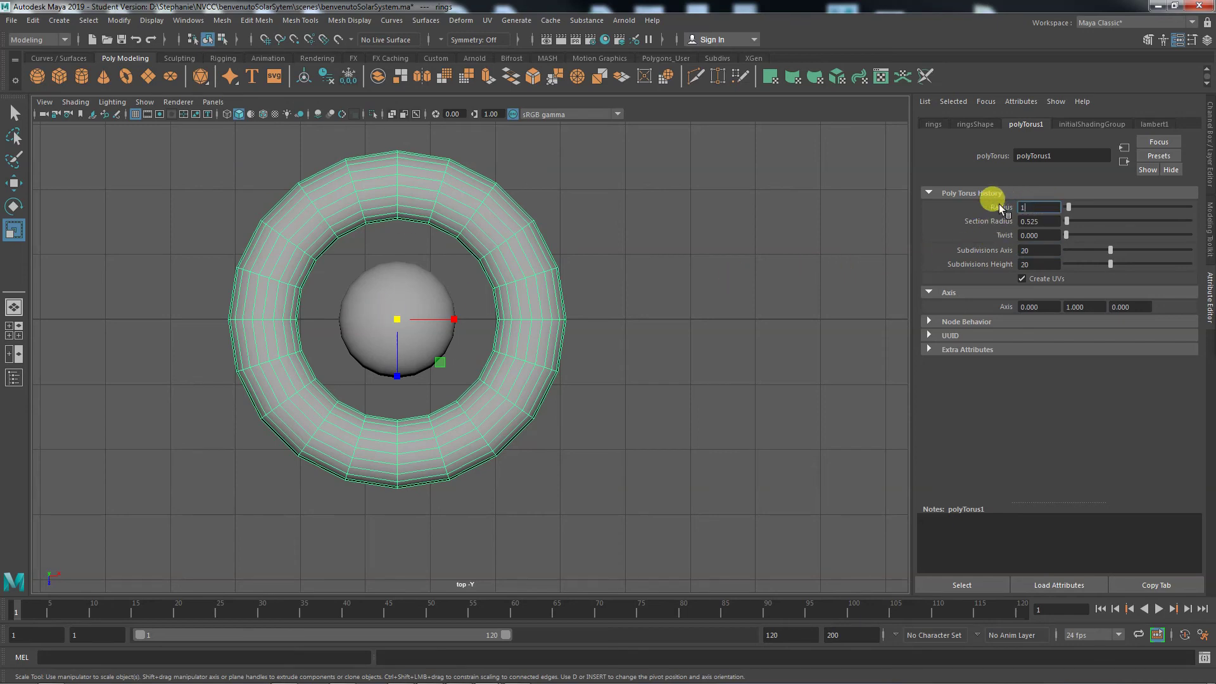
{"action": "key", "text": "Return"}
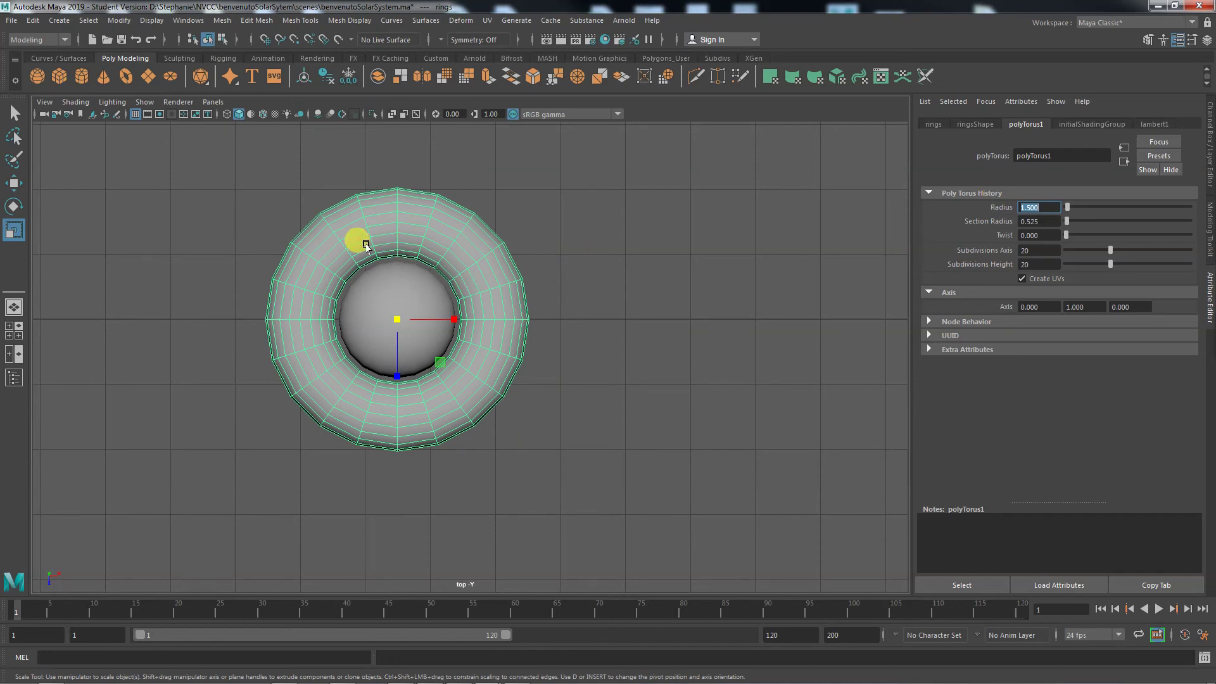
Try Section Radius 0.4, then set it back to 0.5
{"action": "left_click", "coordinate": [1042, 221]}
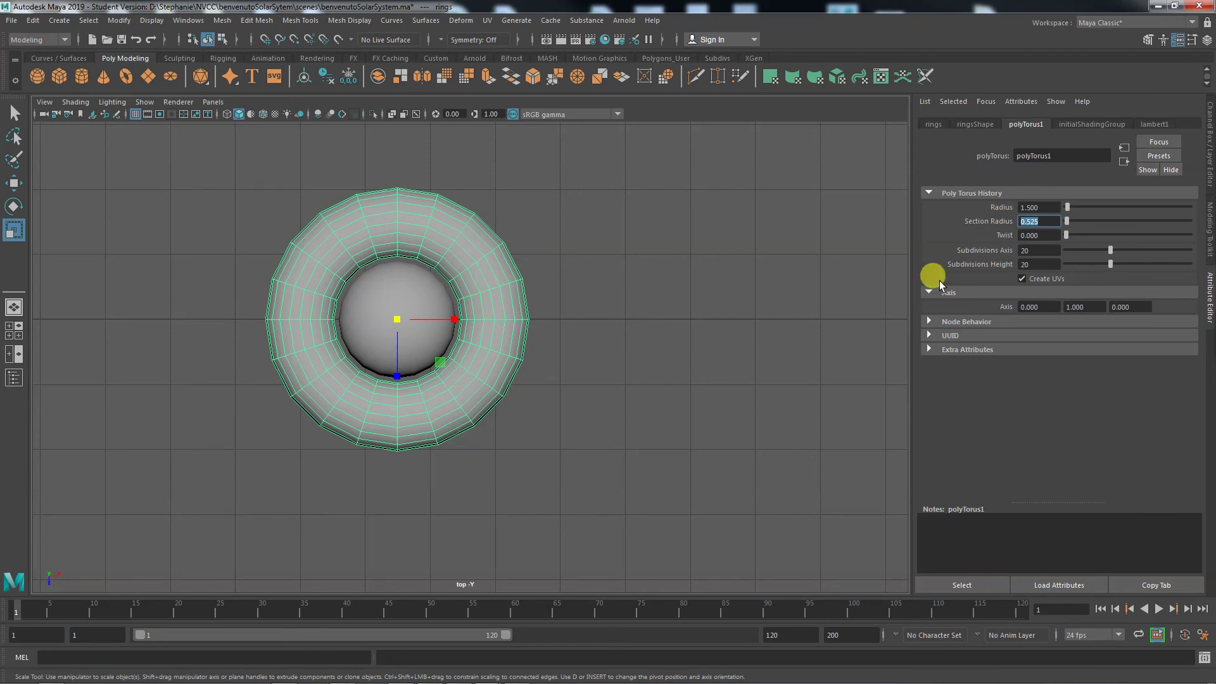
{"action": "type", "text": ".4"}
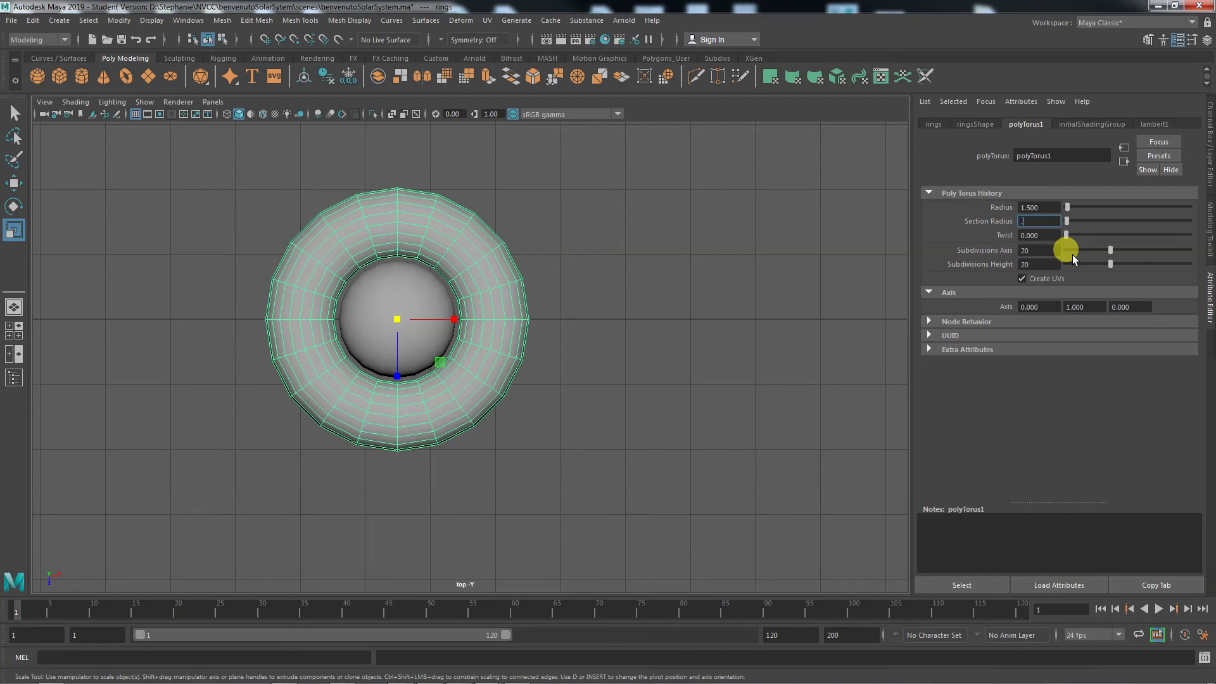
{"action": "left_click", "coordinate": [1049, 239]}
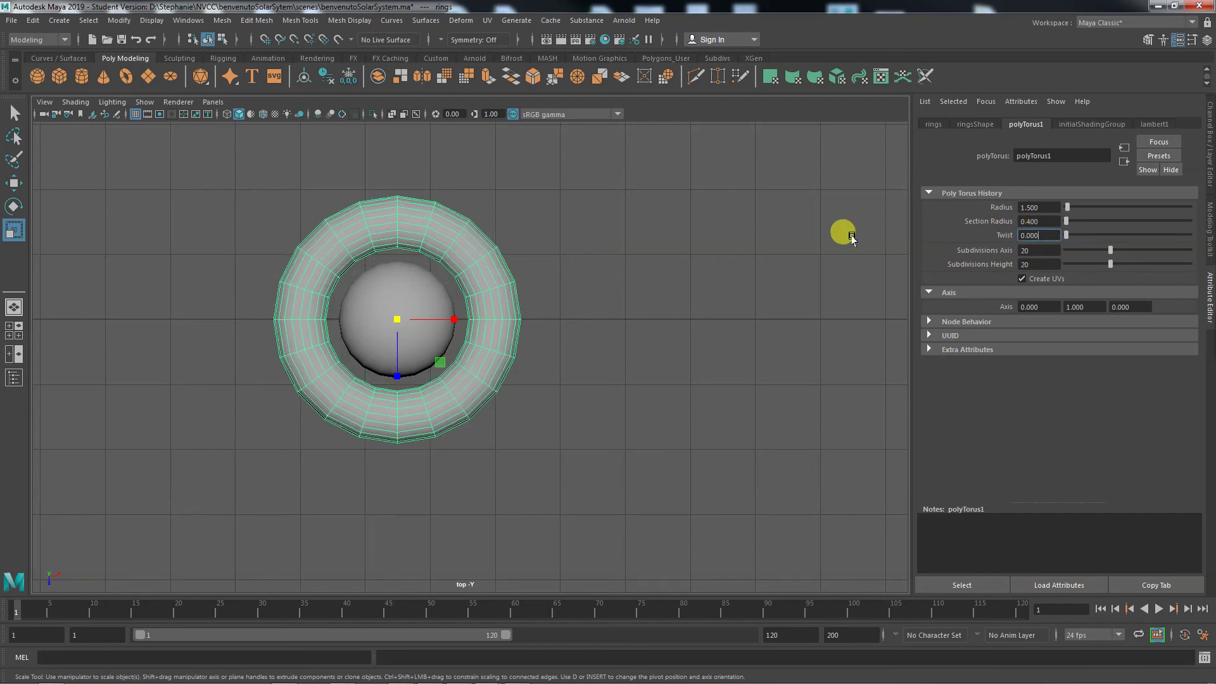
{"action": "double_click", "coordinate": [1029, 221]}
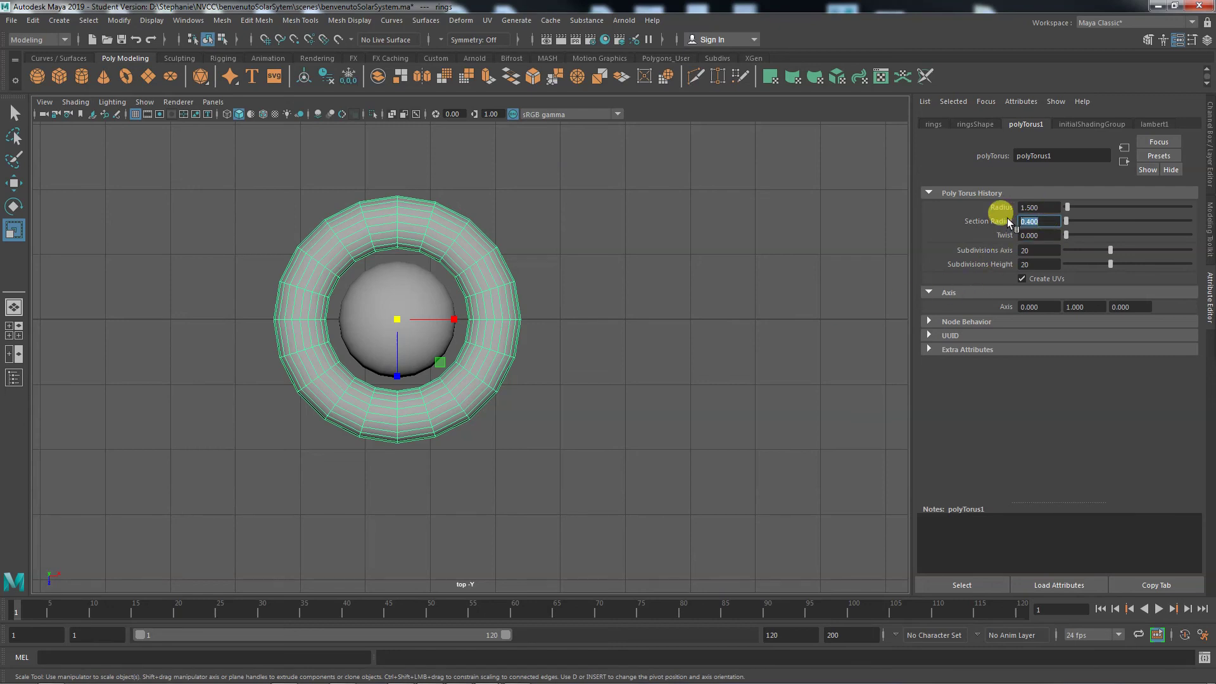
{"action": "type", "text": ".5"}
{"action": "key", "text": "Return"}
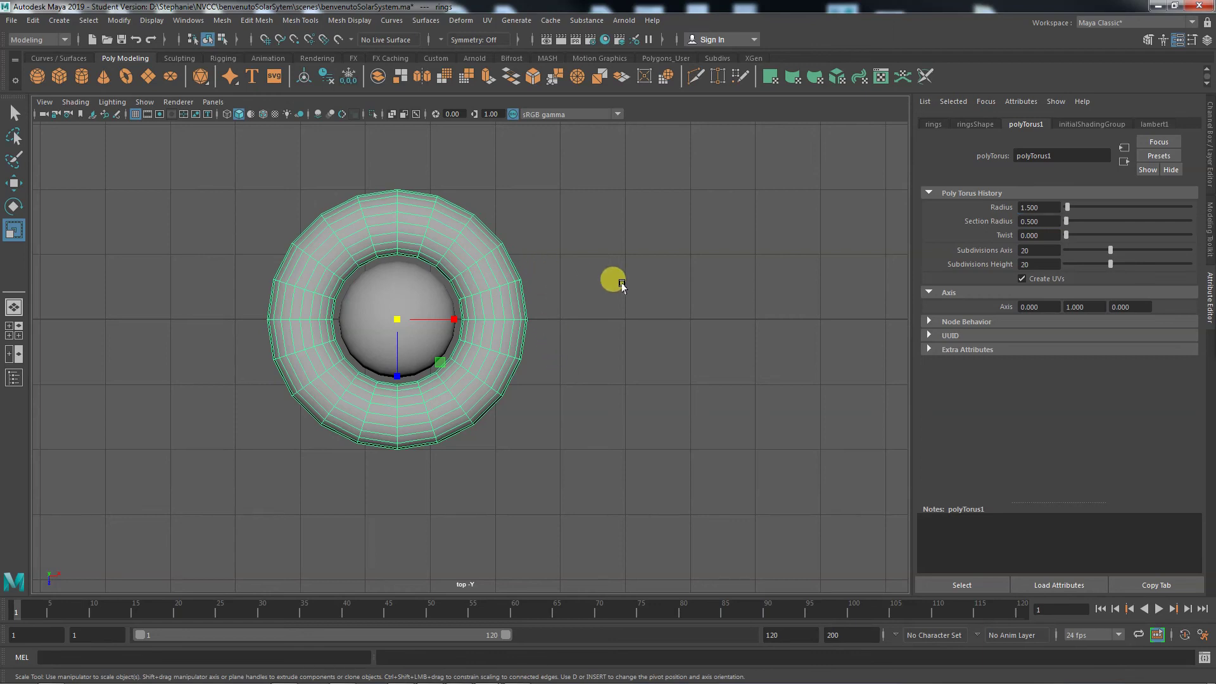
Select the ring torus and frame it in the maximized perspective view
{"action": "left_click", "coordinate": [615, 281]}
{"action": "key", "text": "space"}
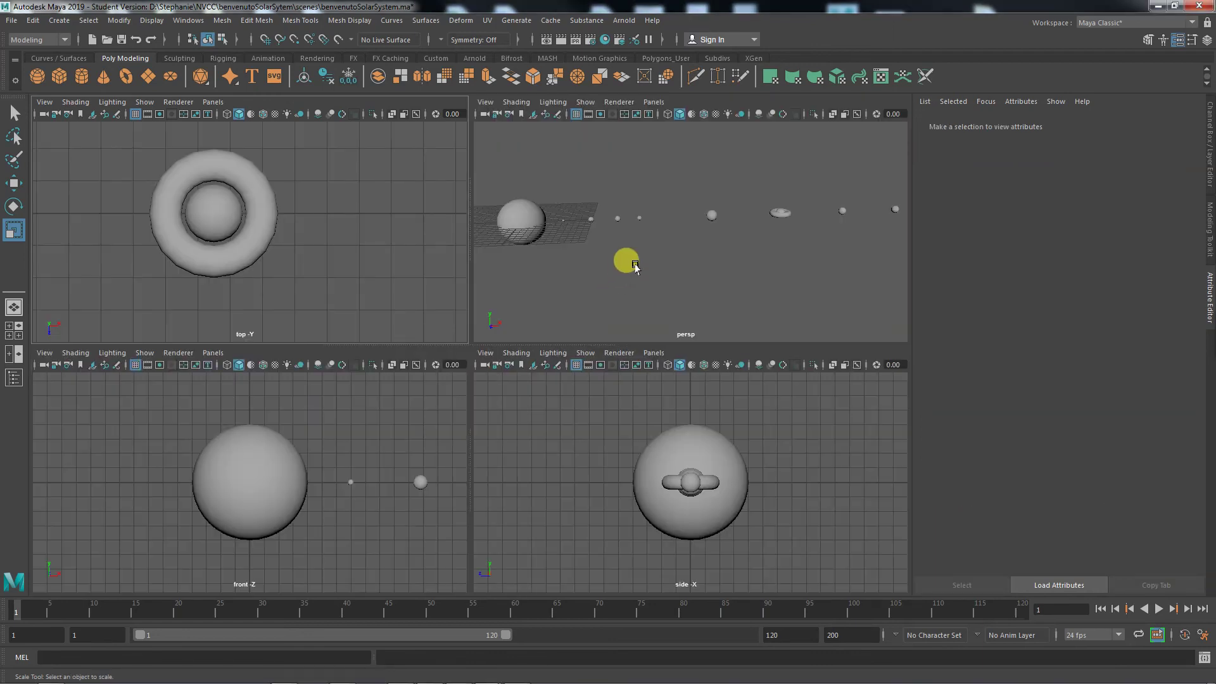
{"action": "key", "text": "space"}
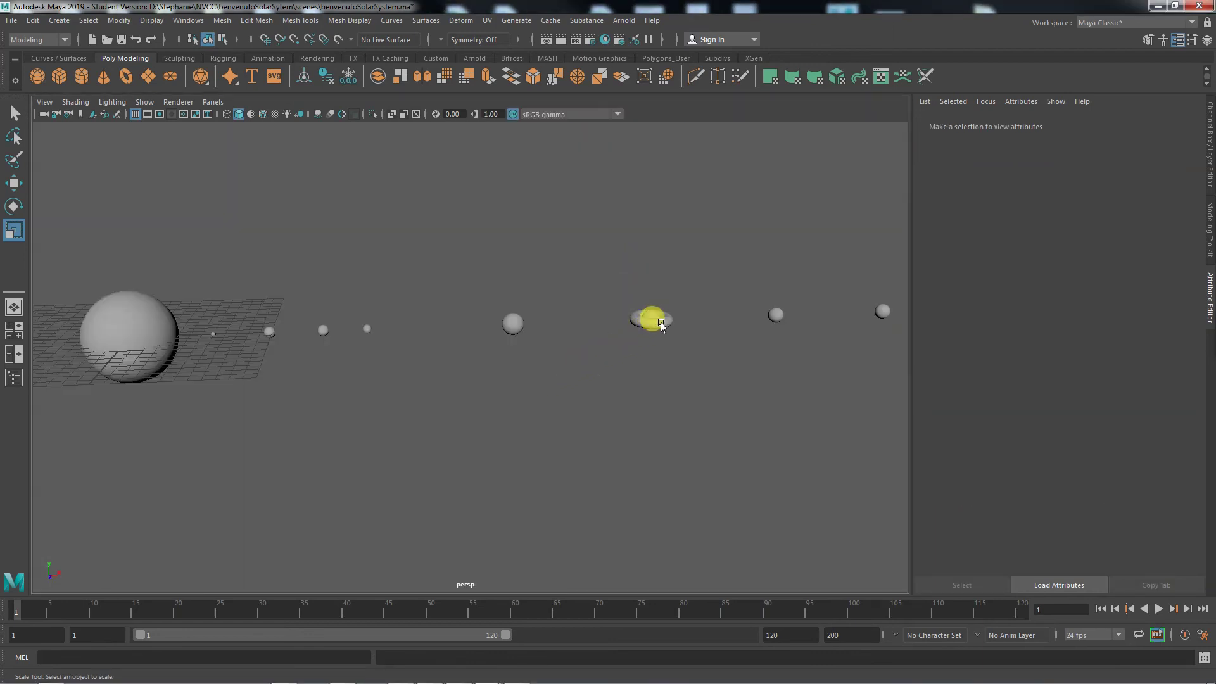
{"action": "left_click", "coordinate": [653, 319]}
{"action": "right_click_drag", "start_coordinate": [497, 435], "coordinate": [571, 443], "text": "alt"}
{"action": "key", "text": "f"}
{"action": "right_click_drag", "start_coordinate": [430, 475], "coordinate": [820, 475], "text": "alt"}
{"action": "middle_click_drag", "start_coordinate": [820, 475], "coordinate": [710, 400], "text": "alt"}
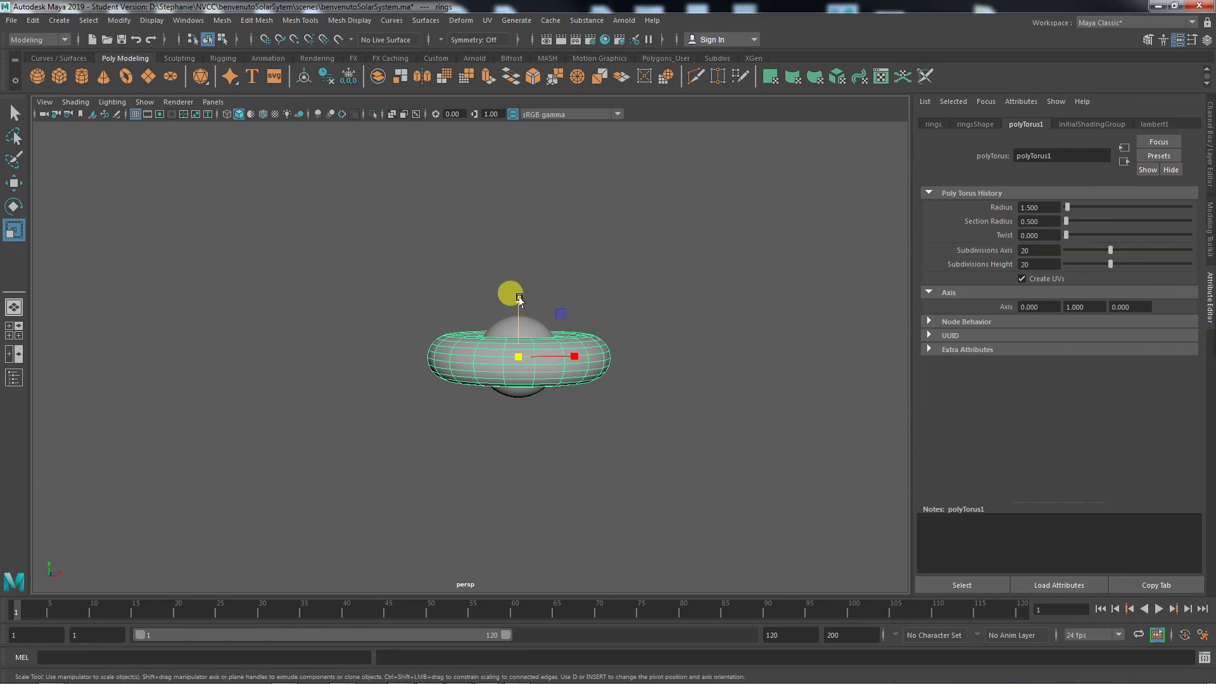
Scale the torus down in Y into a thin disc around Saturn's equator
{"action": "left_click_drag", "start_coordinate": [519, 299], "coordinate": [514, 348]}
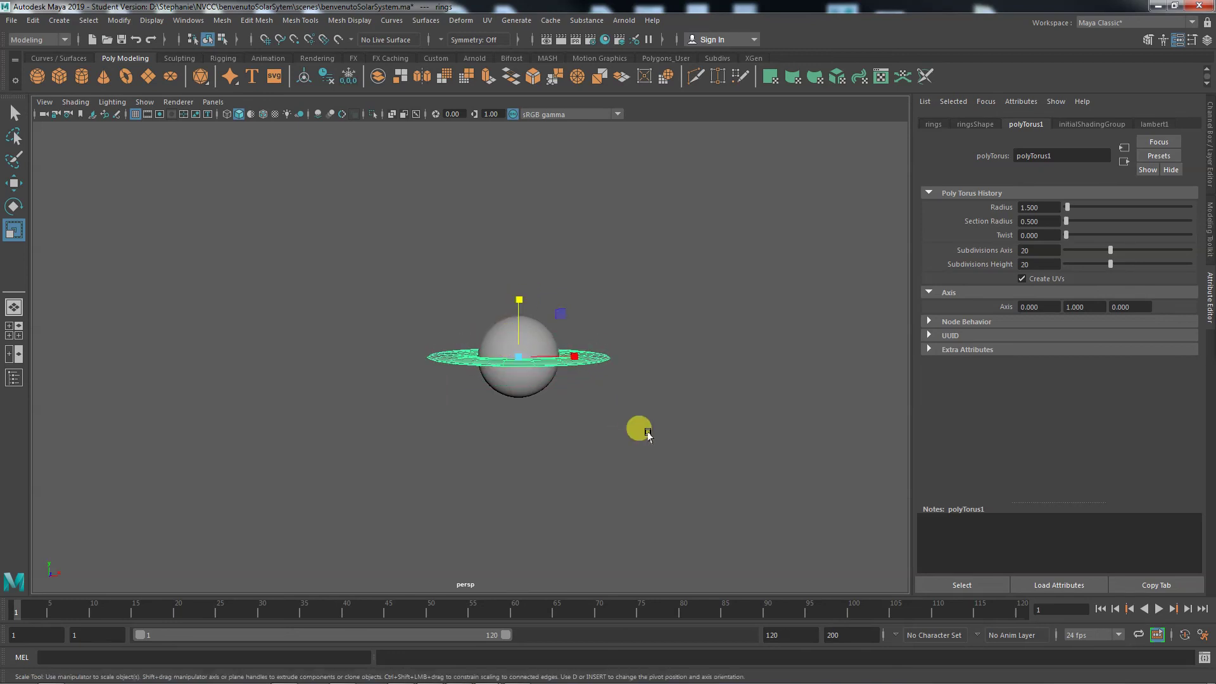
{"action": "left_click", "coordinate": [644, 431]}
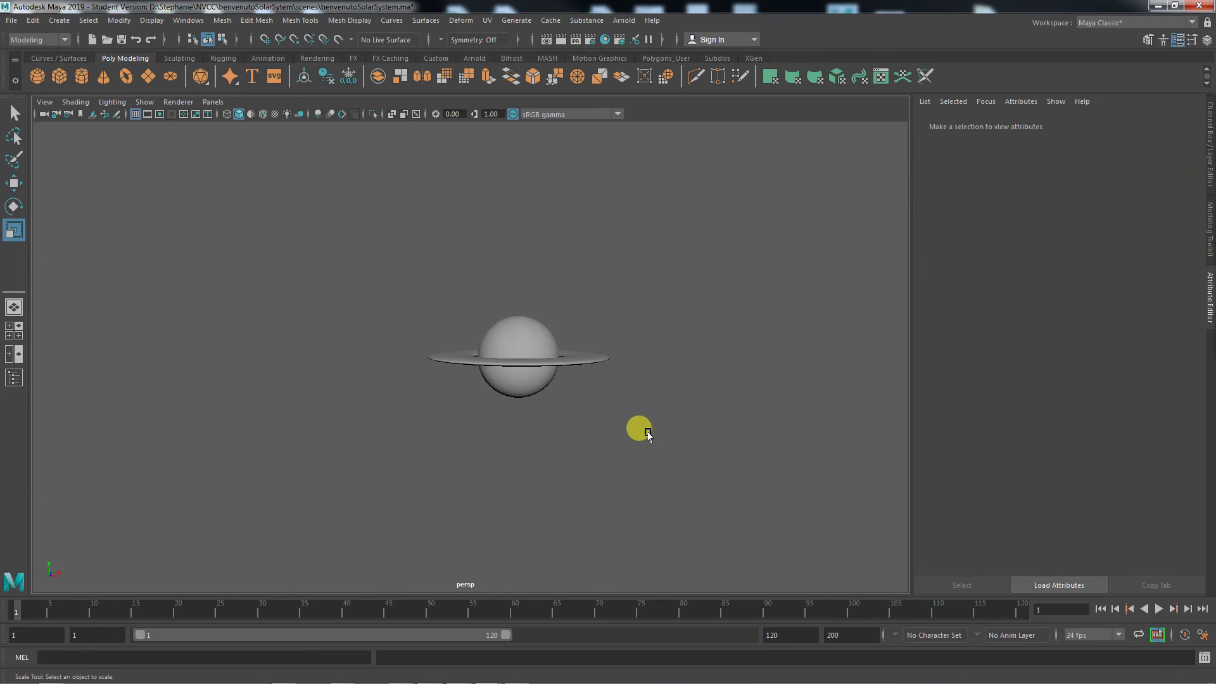
{"action": "right_click_drag", "start_coordinate": [592, 440], "coordinate": [573, 497], "text": "alt"}
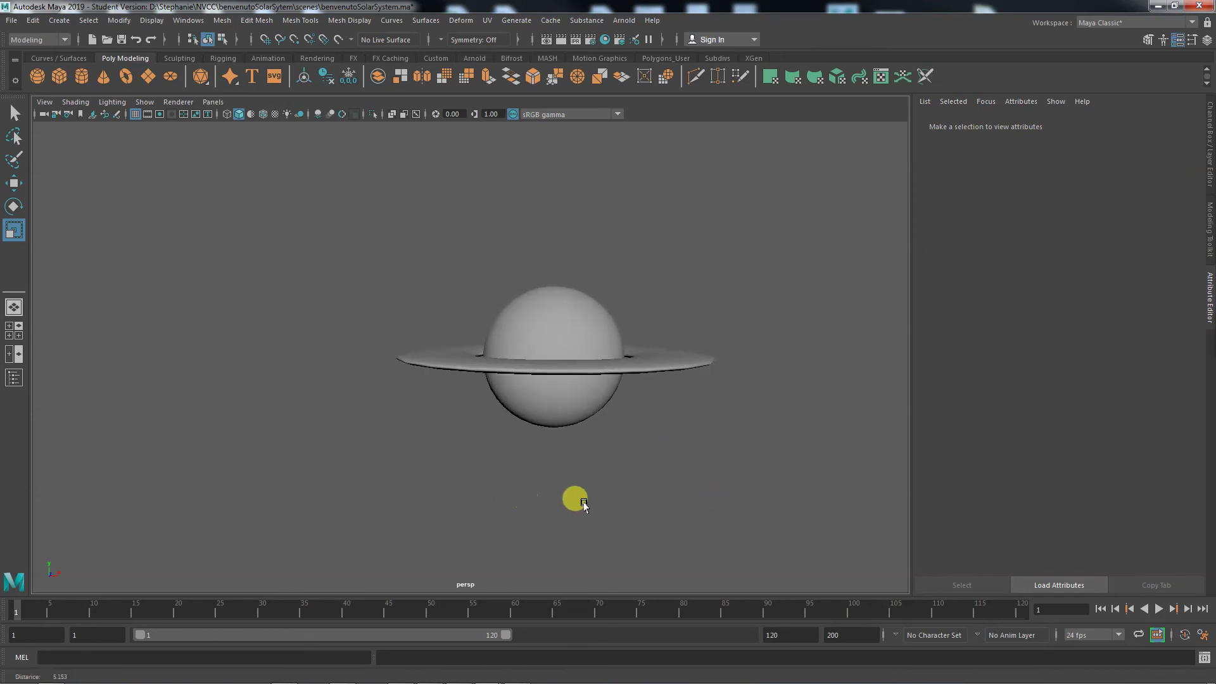
{"action": "left_click_drag", "start_coordinate": [573, 496], "coordinate": [633, 329], "text": "alt"}
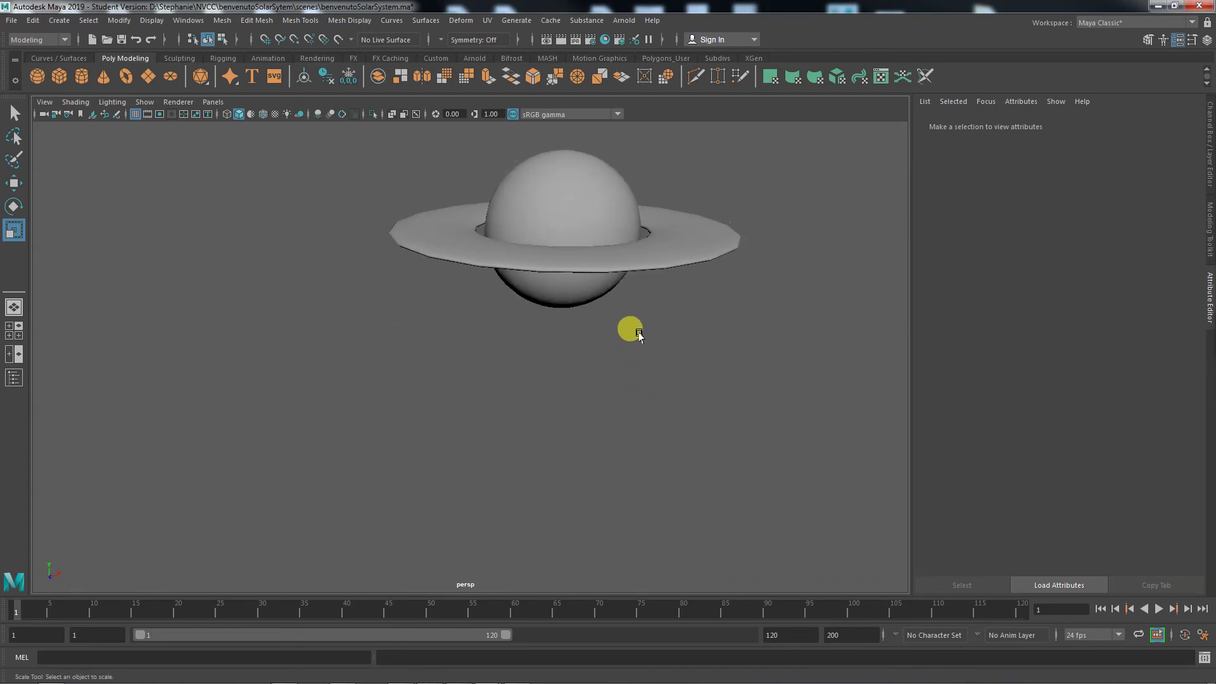
{"action": "left_click", "coordinate": [561, 229]}
{"action": "left_click_drag", "start_coordinate": [561, 229], "coordinate": [506, 504], "text": "alt"}
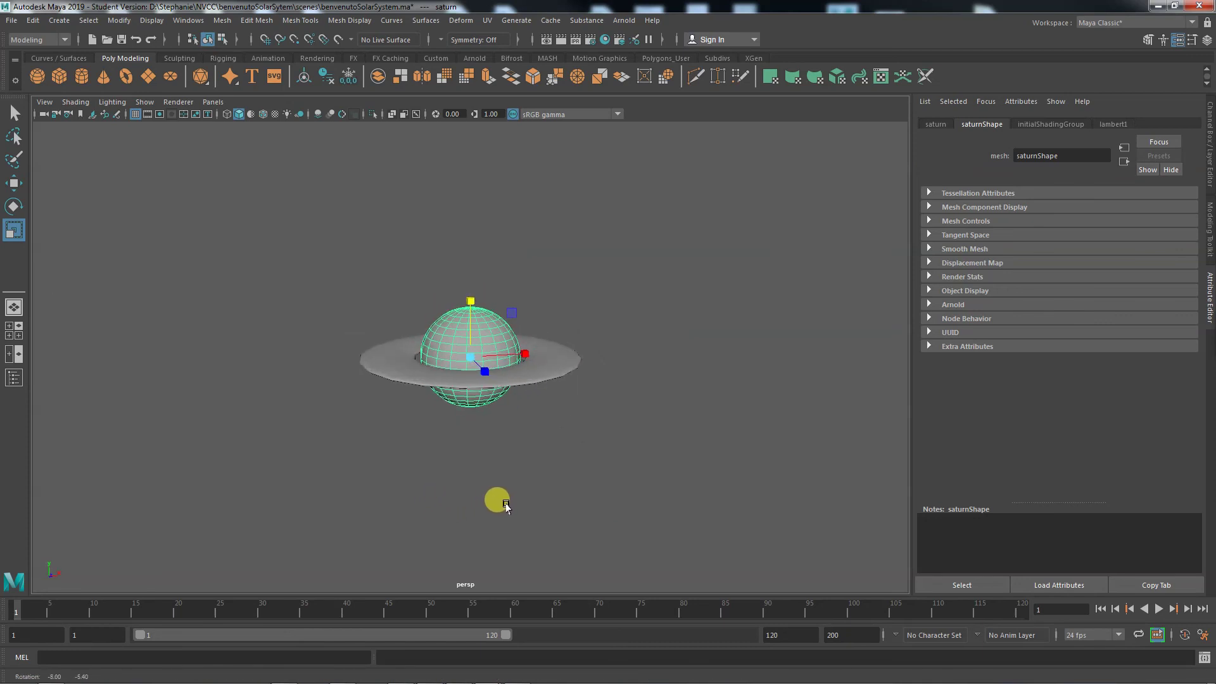
{"action": "left_click", "coordinate": [563, 354]}
{"action": "left_click_drag", "start_coordinate": [576, 461], "coordinate": [532, 516], "text": "alt"}
{"action": "right_click_drag", "start_coordinate": [450, 500], "coordinate": [366, 481], "text": "alt"}
{"action": "middle_click_drag", "start_coordinate": [366, 481], "coordinate": [727, 501], "text": "alt"}
{"action": "left_click", "coordinate": [151, 321]}
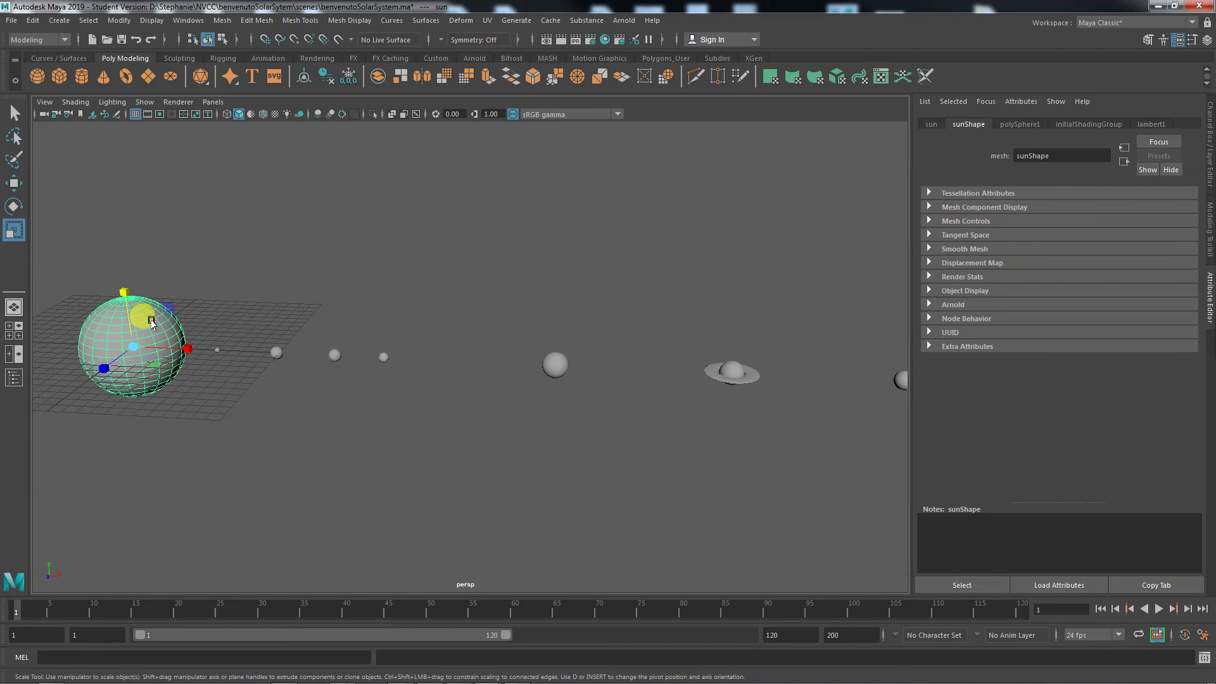
{"action": "right_click_drag", "start_coordinate": [201, 445], "coordinate": [572, 453], "text": "alt"}
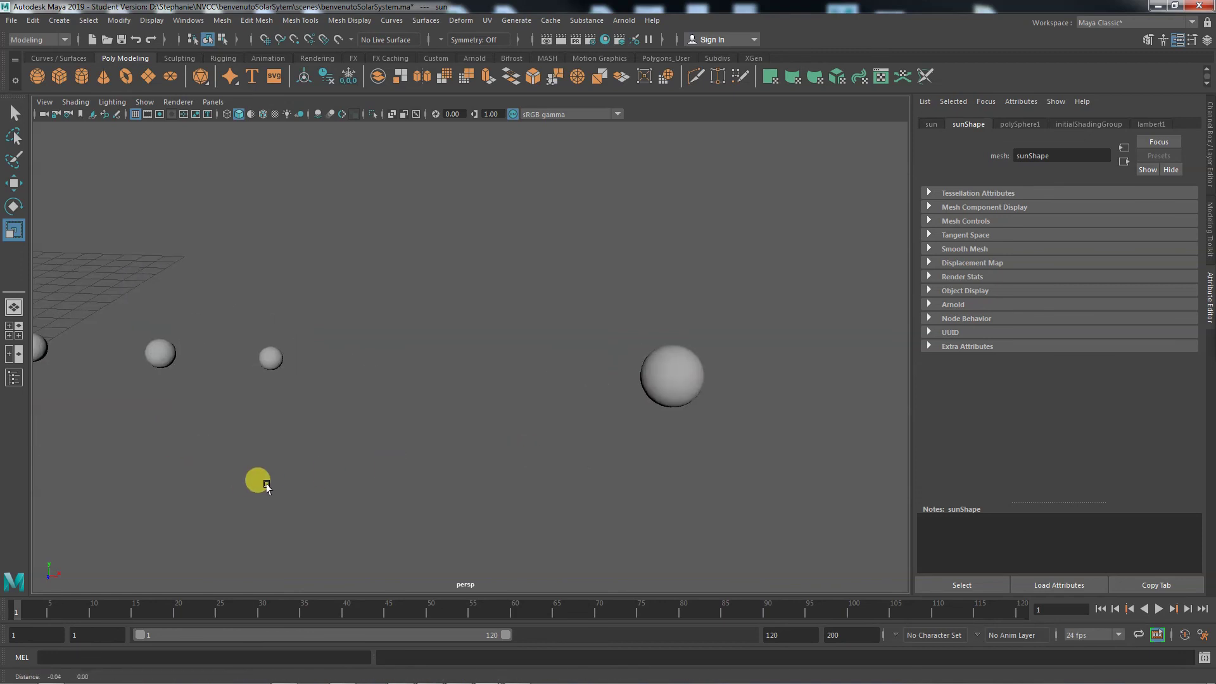
{"action": "right_click_drag", "start_coordinate": [266, 485], "coordinate": [353, 473], "text": "alt"}
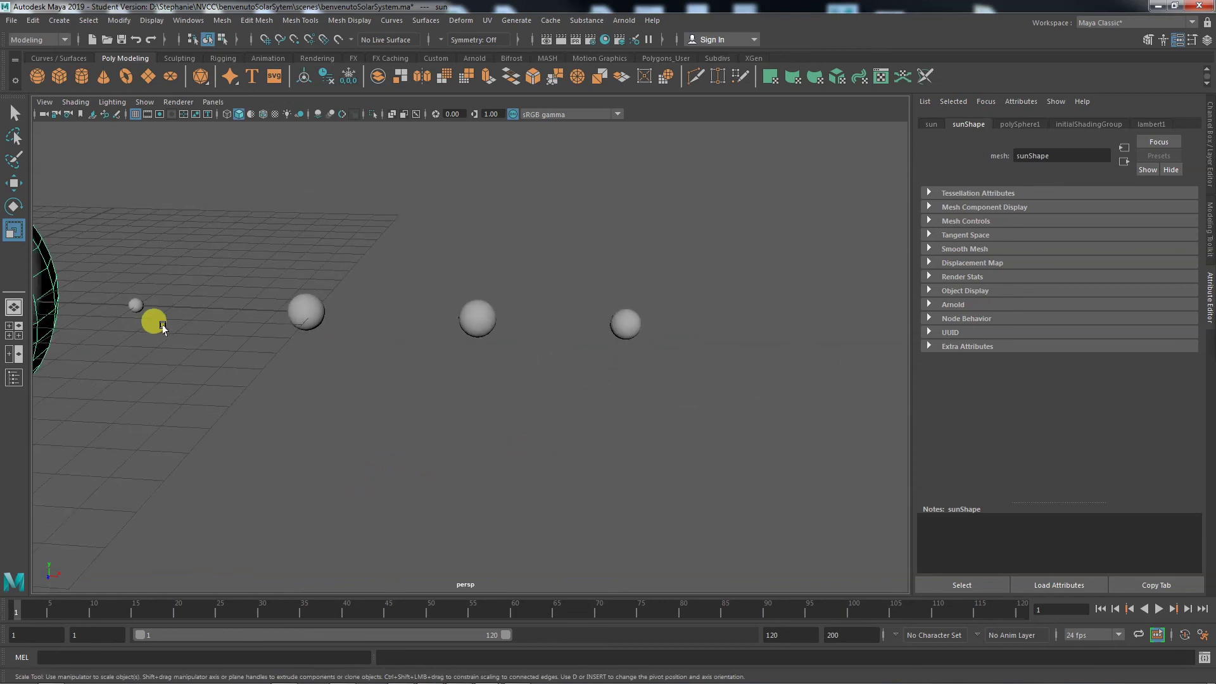
Duplicate the mercury sphere and move the copy along X beside the middle planet
{"action": "left_click", "coordinate": [134, 304]}
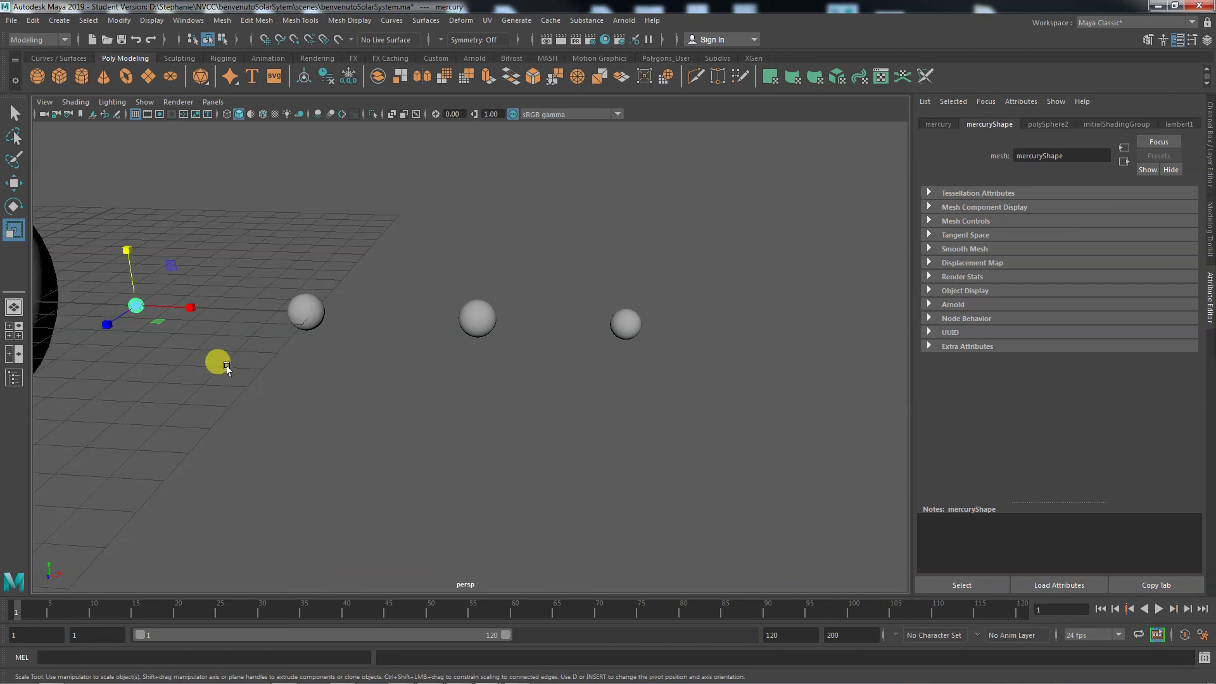
{"action": "key", "text": "ctrl+d"}
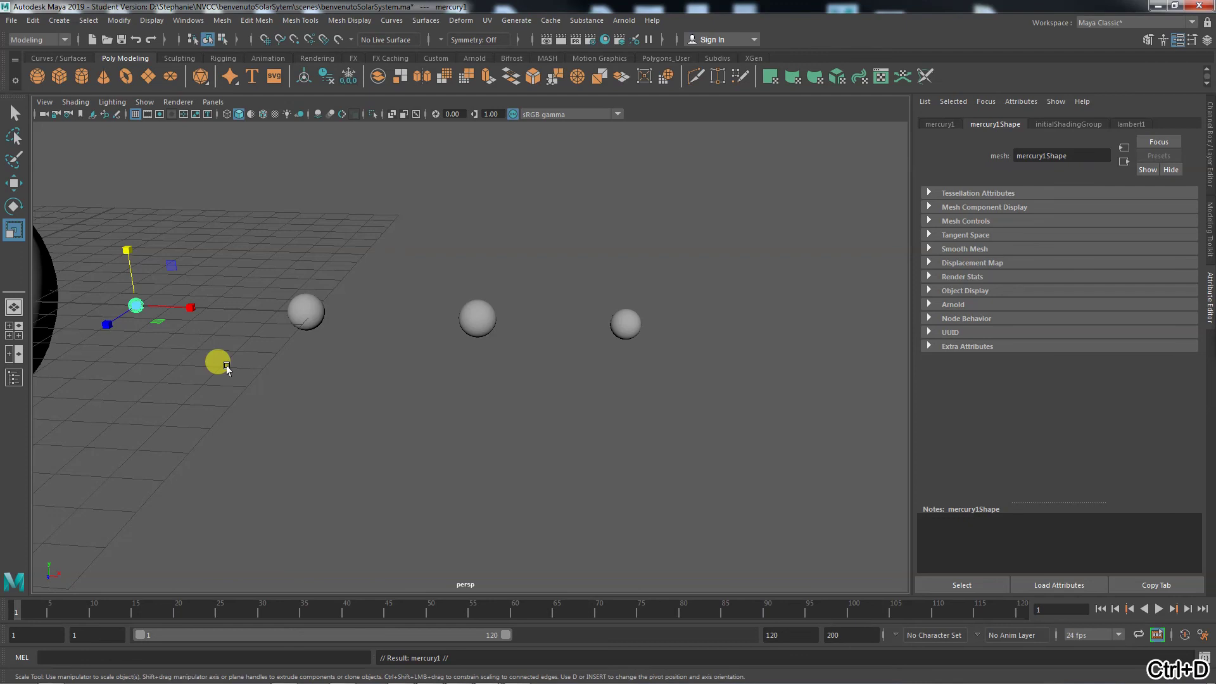
{"action": "key", "text": "w"}
{"action": "left_click_drag", "start_coordinate": [192, 308], "coordinate": [581, 337]}
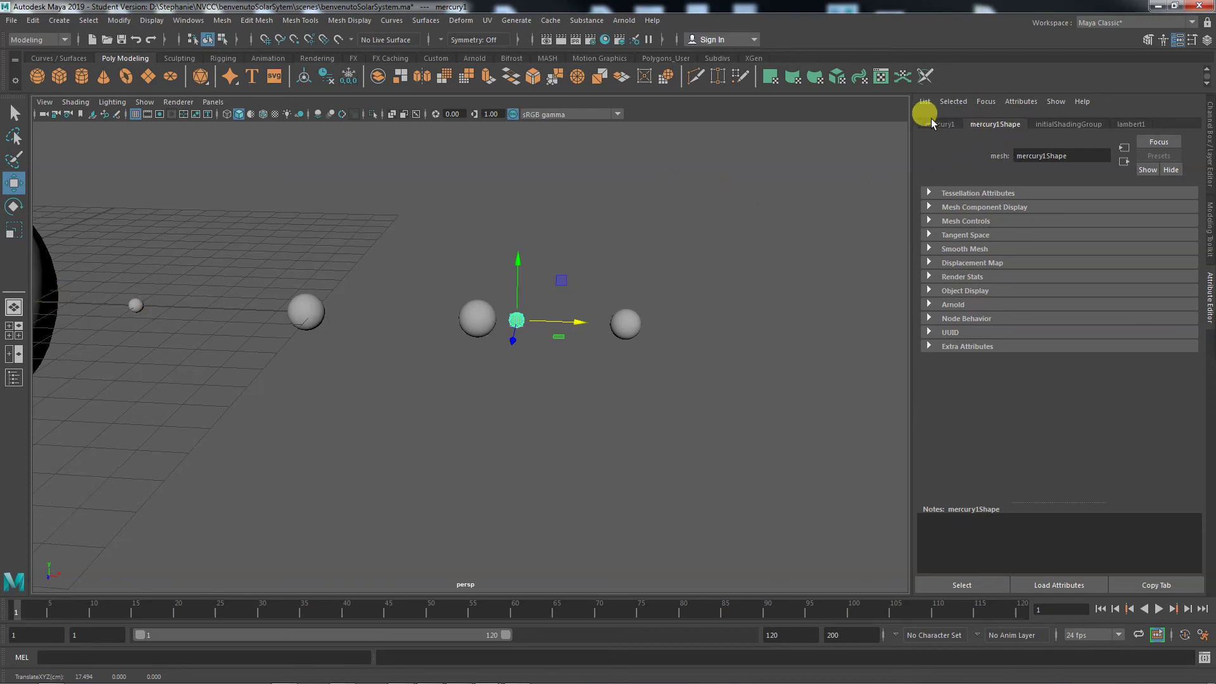
Rename the copy 'moon' and set its Scale X, Y and Z to 0.1
{"action": "left_click", "coordinate": [1210, 127]}
{"action": "double_click", "coordinate": [1077, 126]}
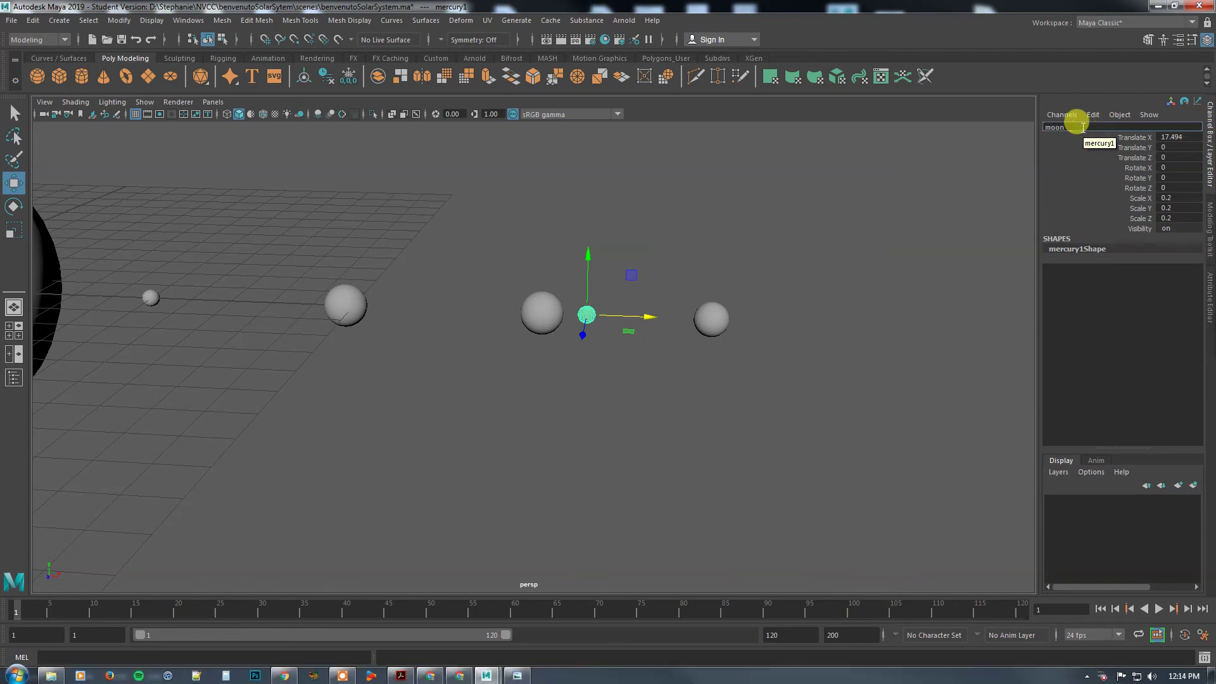
{"action": "left_click", "coordinate": [1085, 178]}
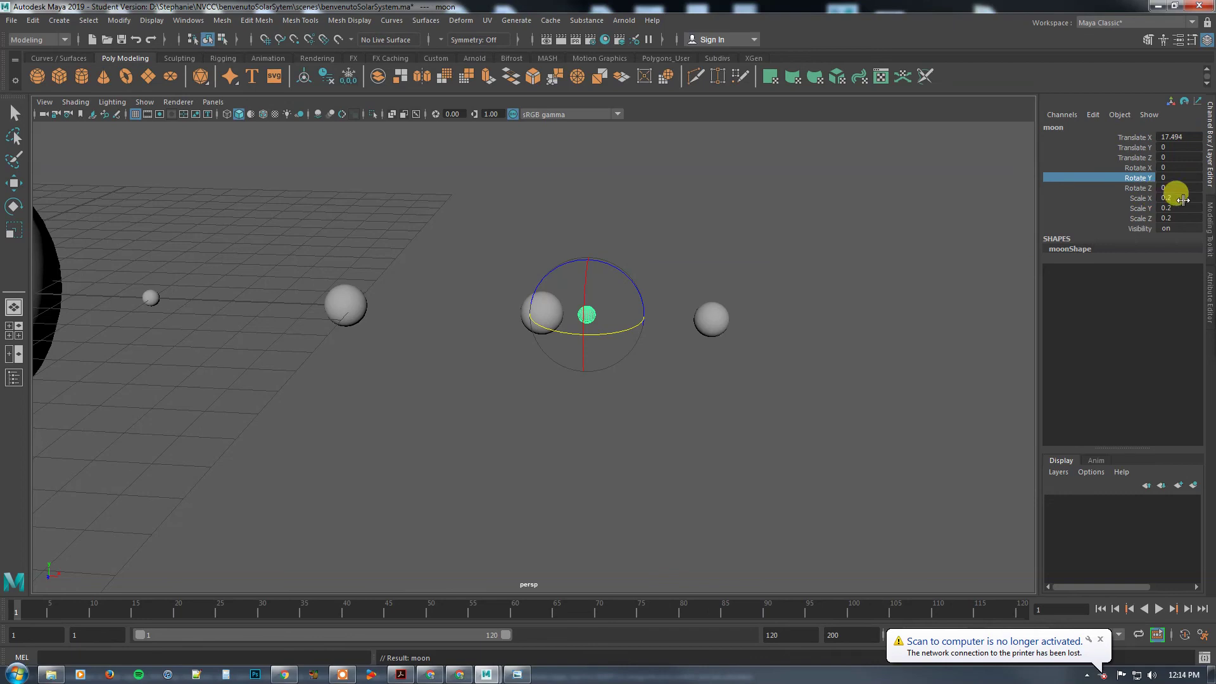
{"action": "left_click_drag", "start_coordinate": [1172, 197], "coordinate": [1178, 214]}
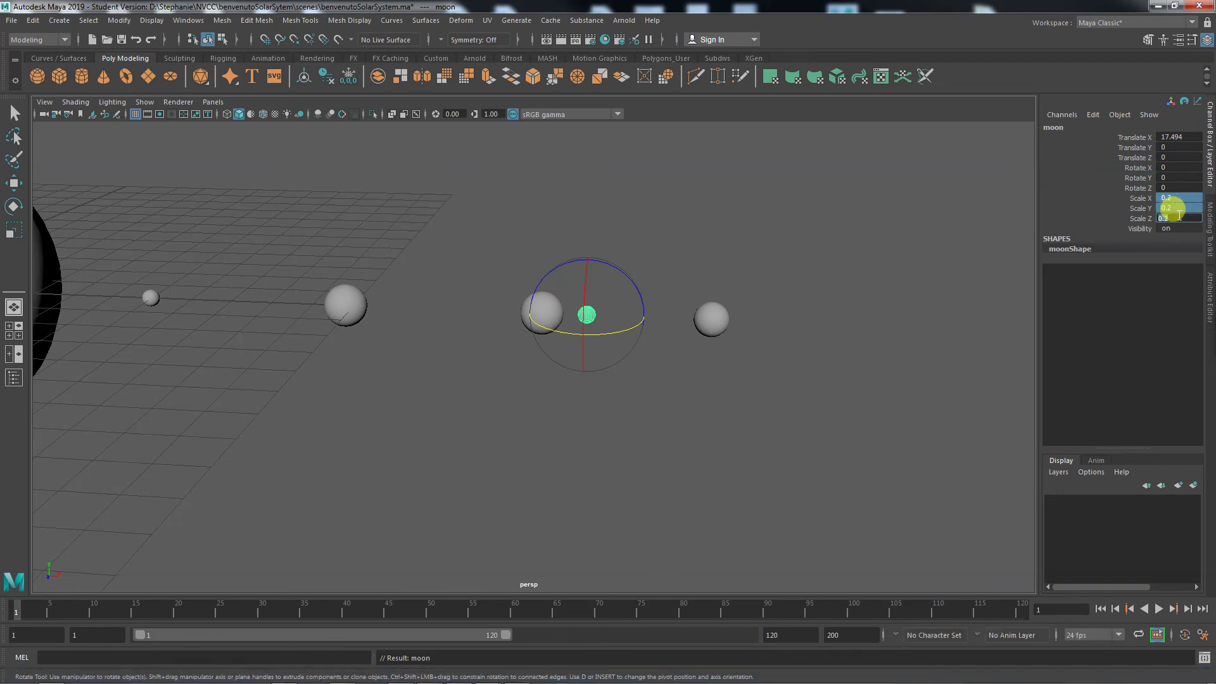
{"action": "type", "text": "0.1"}
{"action": "key", "text": "Return"}
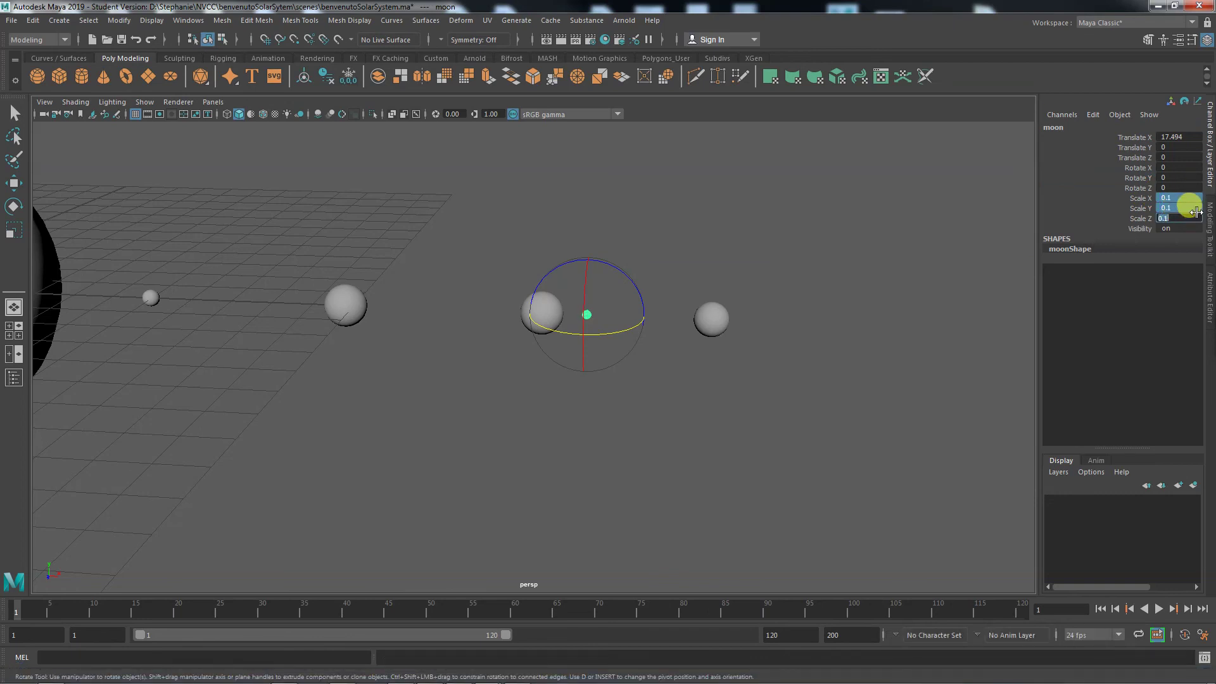
Undo an accidental upward nudge of the moon and zoom out to the sun and Saturn
{"action": "right_click_drag", "start_coordinate": [530, 418], "coordinate": [876, 434], "text": "alt"}
{"action": "key", "text": "w"}
{"action": "left_click", "coordinate": [690, 411]}
{"action": "left_click", "coordinate": [633, 275]}
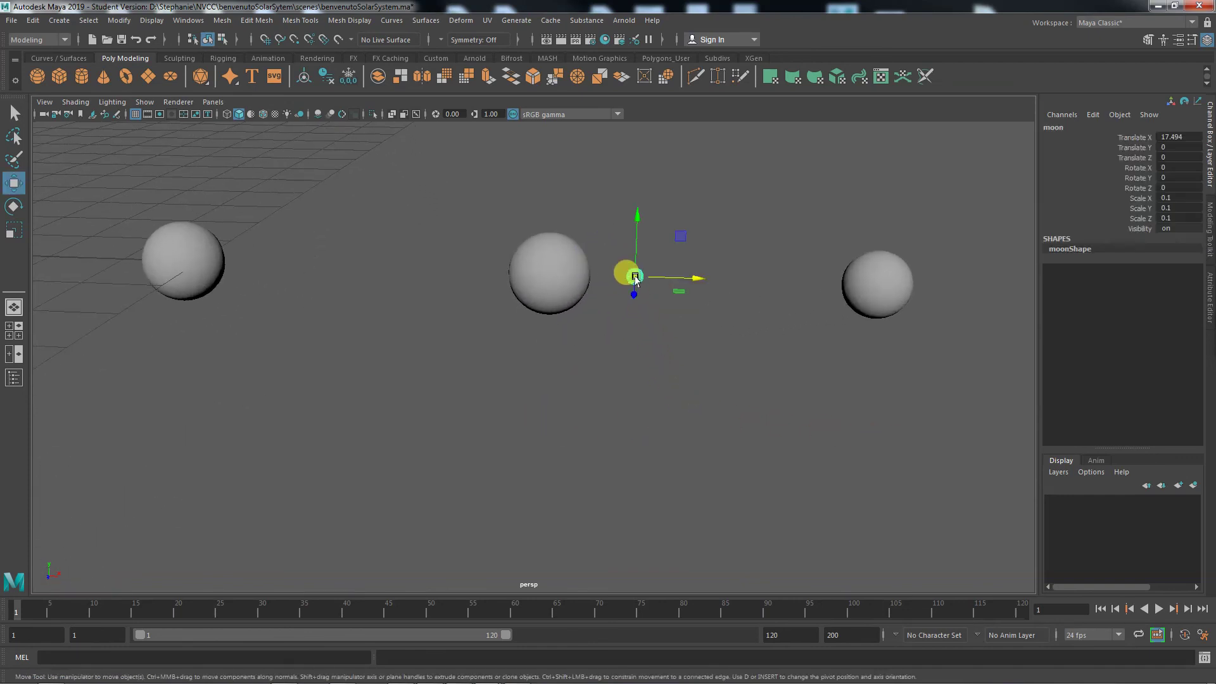
{"action": "middle_click_drag", "start_coordinate": [630, 211], "coordinate": [638, 207]}
{"action": "right_click_drag", "start_coordinate": [719, 405], "coordinate": [624, 386], "text": "alt"}
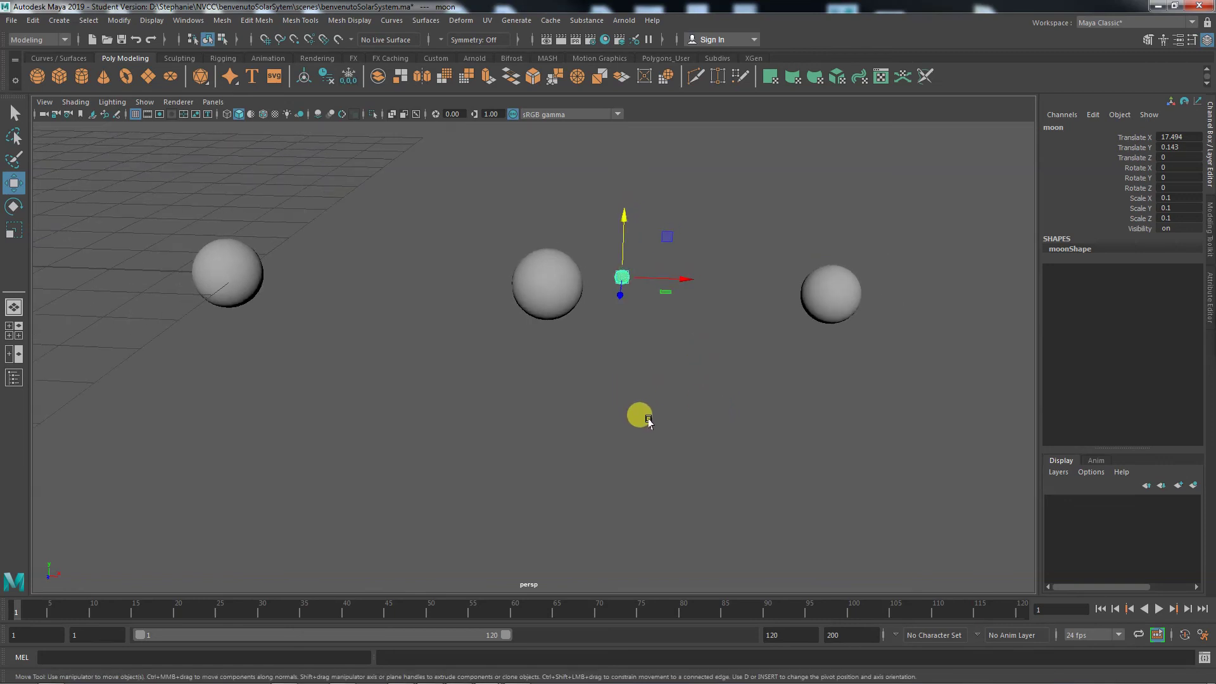
{"action": "key", "text": "ctrl+z"}
{"action": "right_click_drag", "start_coordinate": [754, 453], "coordinate": [674, 460], "text": "alt"}
{"action": "middle_click_drag", "start_coordinate": [674, 460], "coordinate": [600, 456], "text": "alt"}
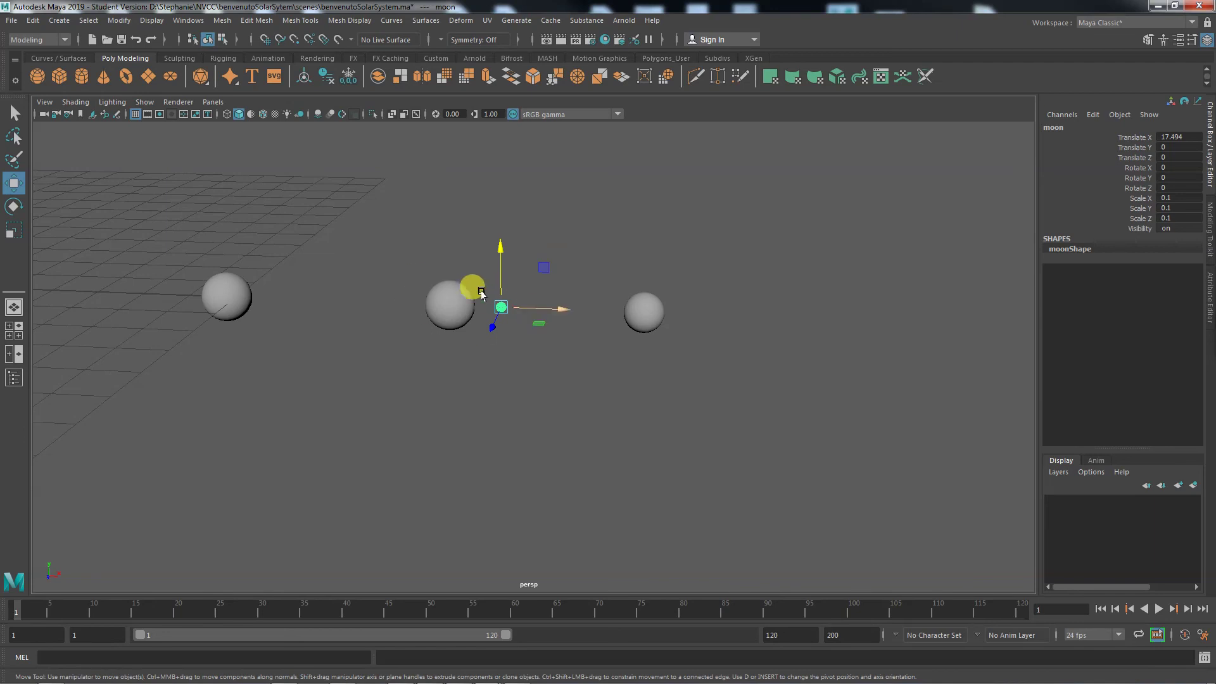
{"action": "right_click_drag", "start_coordinate": [706, 450], "coordinate": [413, 422], "text": "alt"}
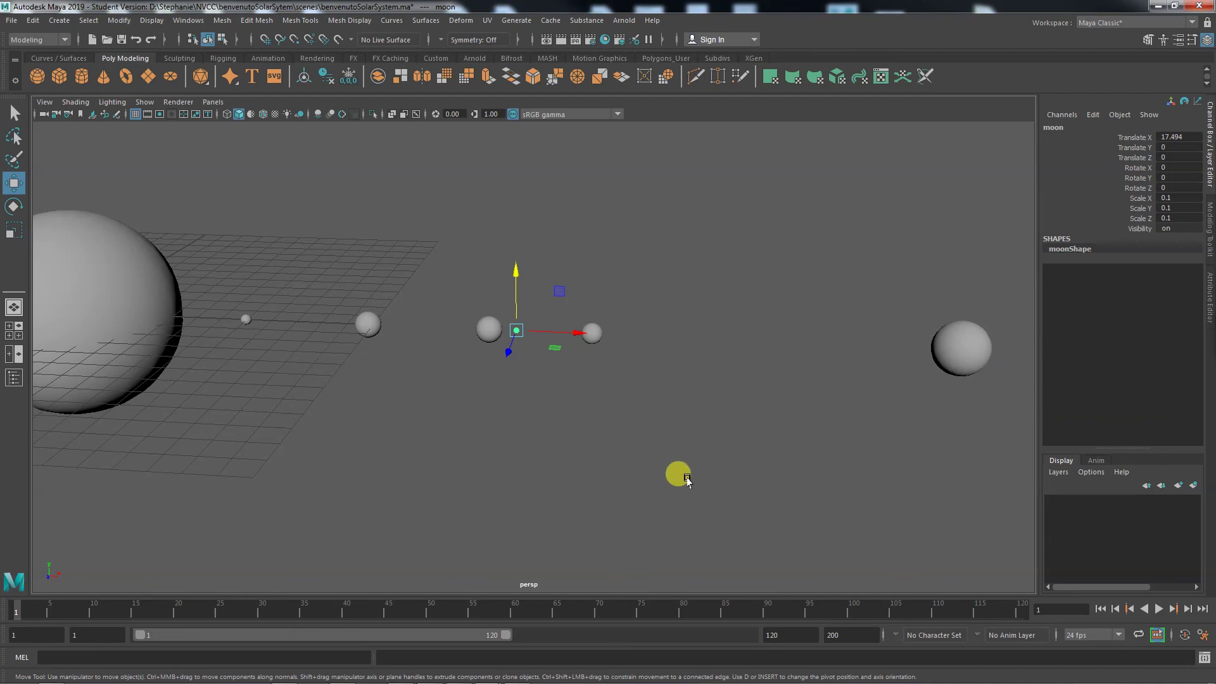
{"action": "right_click_drag", "start_coordinate": [770, 487], "coordinate": [530, 456], "text": "alt"}
Select the mercury, venus, earth, Jupiter and Saturn spheres one after another
{"action": "middle_click_drag", "start_coordinate": [619, 467], "coordinate": [586, 472], "text": "alt"}
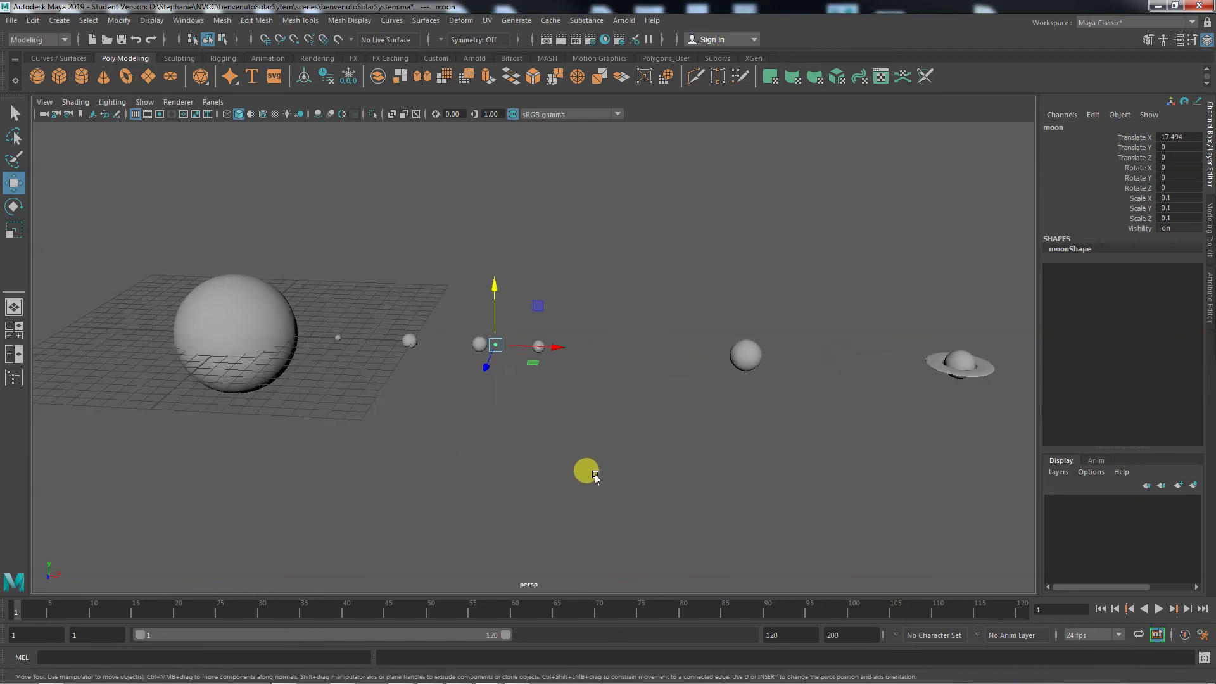
{"action": "left_click", "coordinate": [339, 337]}
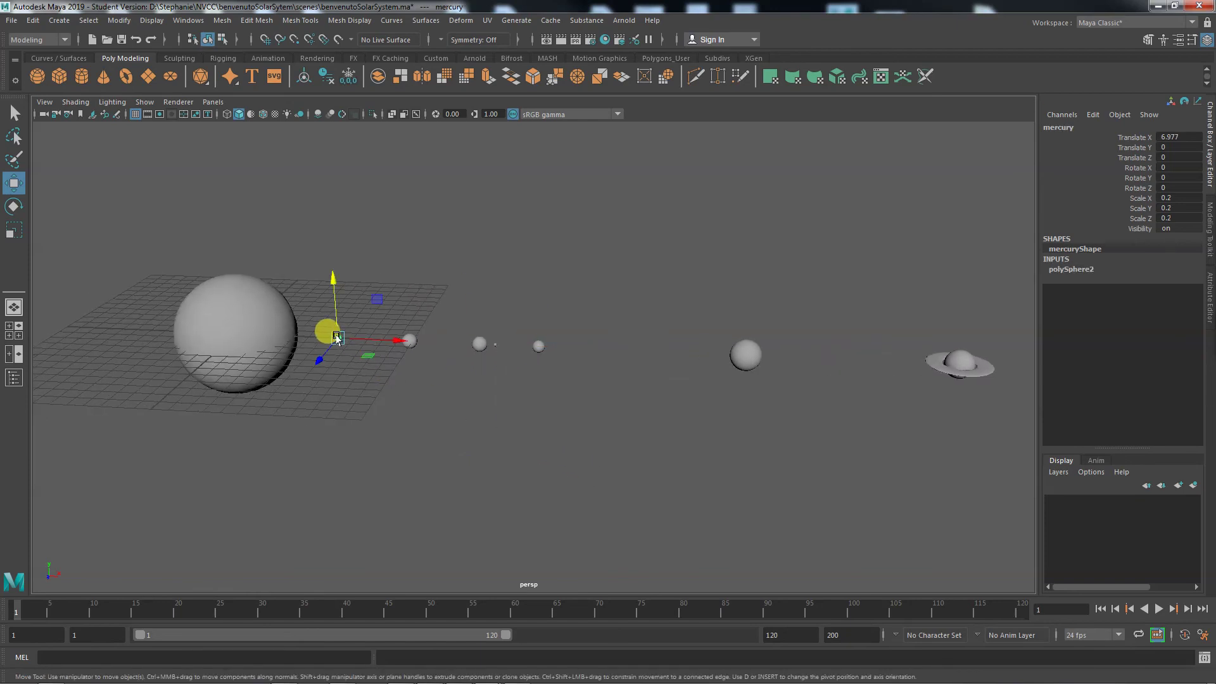
{"action": "key", "text": "q"}
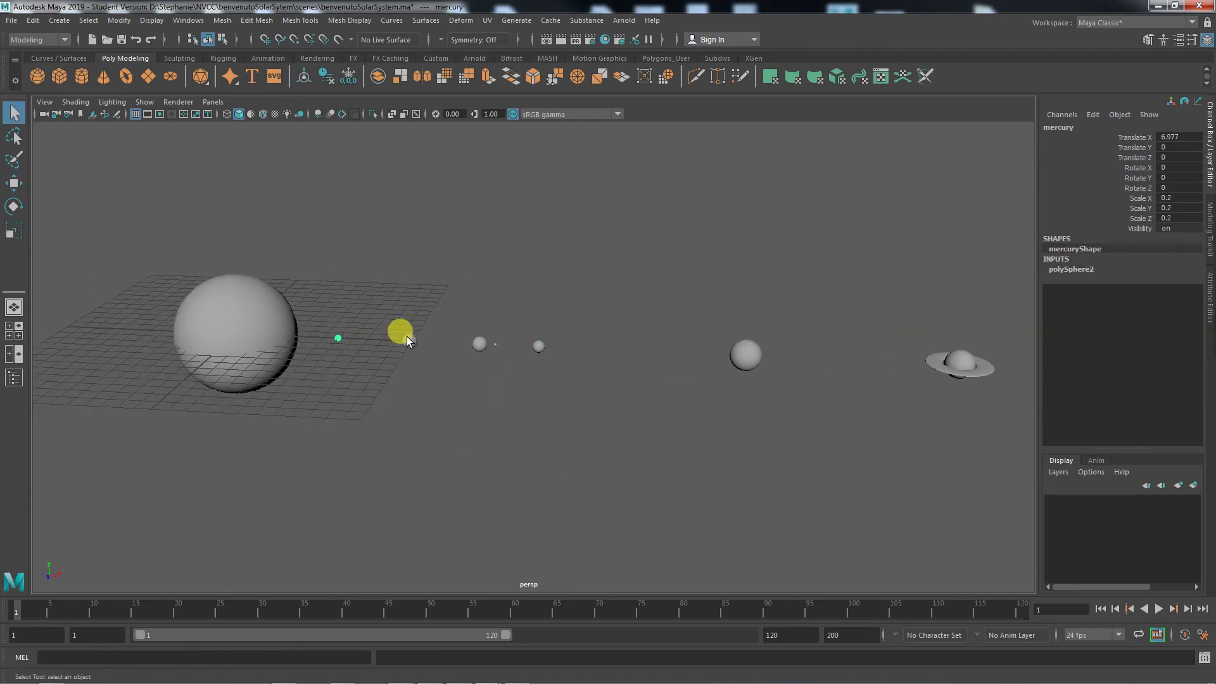
{"action": "left_click", "coordinate": [409, 338]}
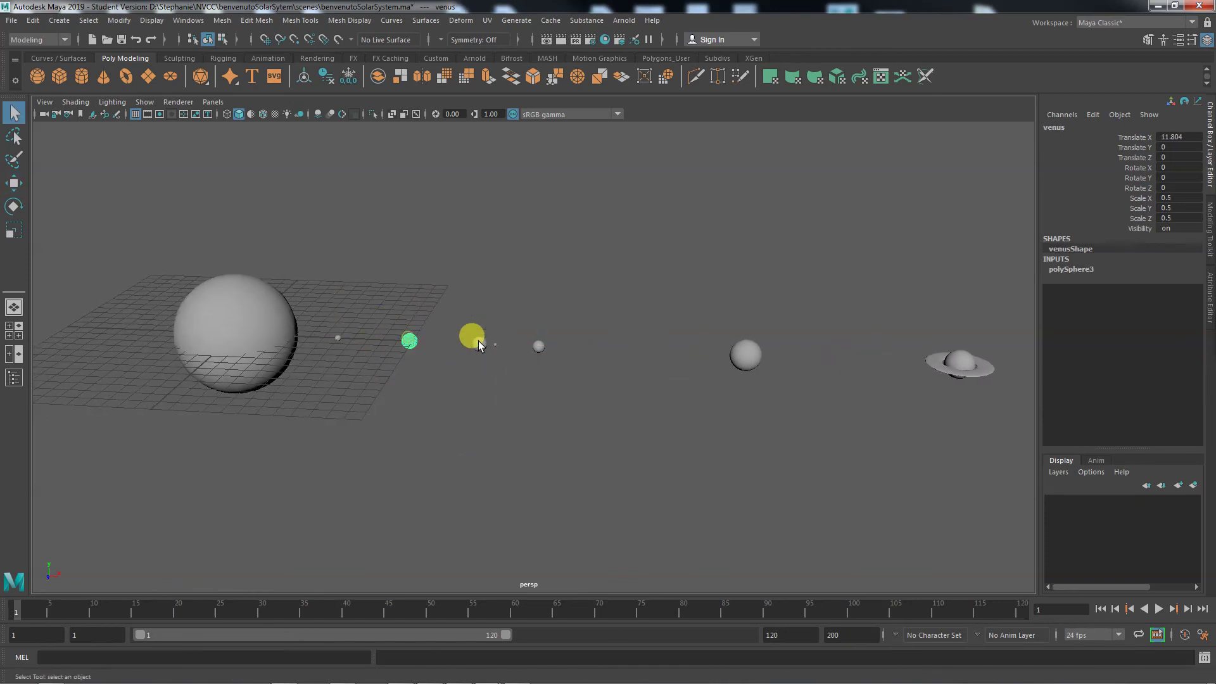
{"action": "left_click", "coordinate": [539, 348]}
{"action": "left_click", "coordinate": [745, 355]}
{"action": "left_click", "coordinate": [974, 368]}
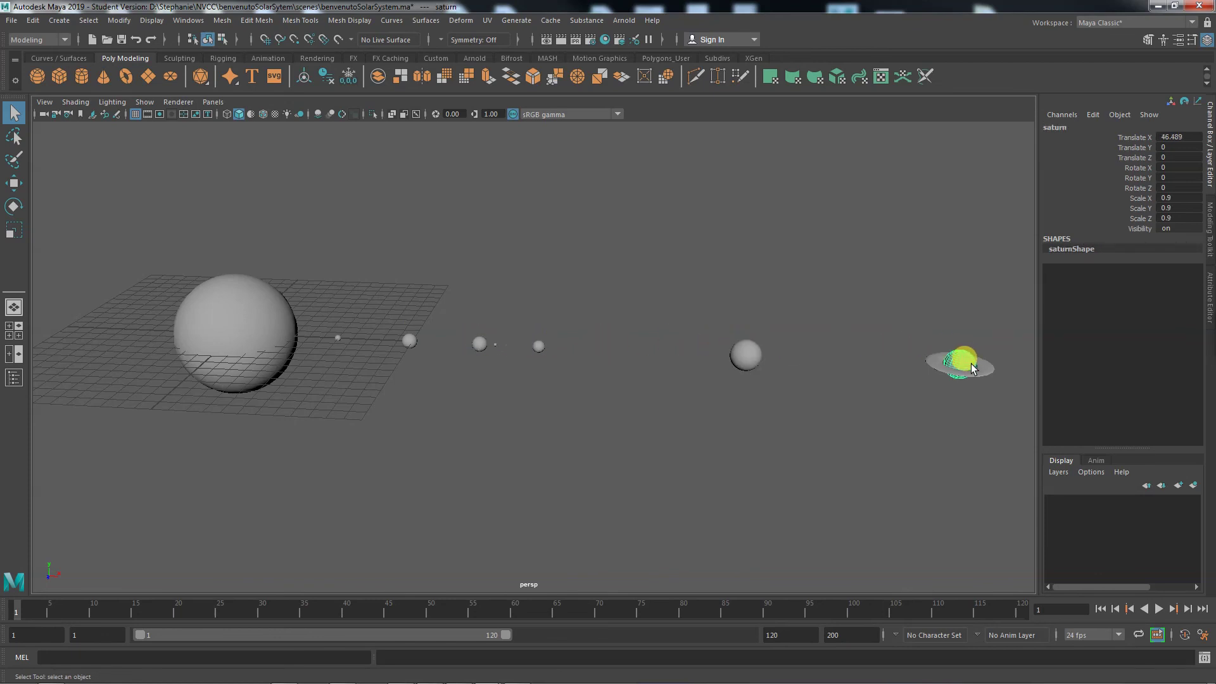
Rename Saturn's ring torus to 'saturnRings', correcting the capitalisation
{"action": "left_click", "coordinate": [989, 370]}
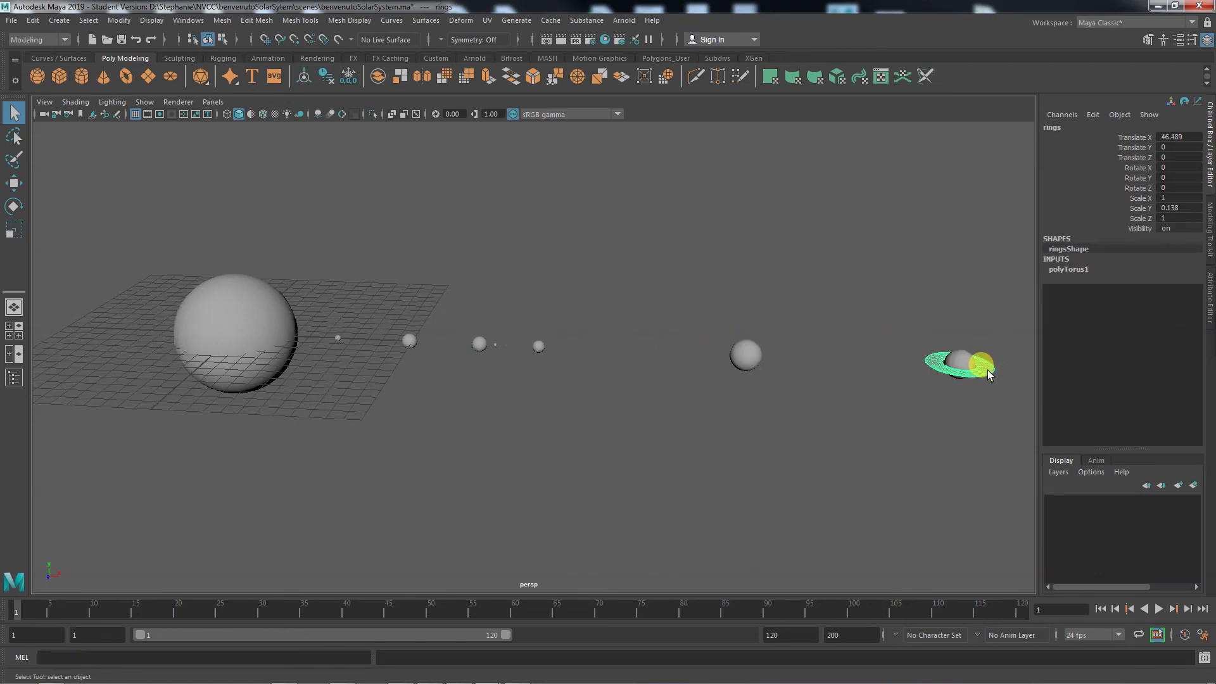
{"action": "double_click", "coordinate": [1051, 127]}
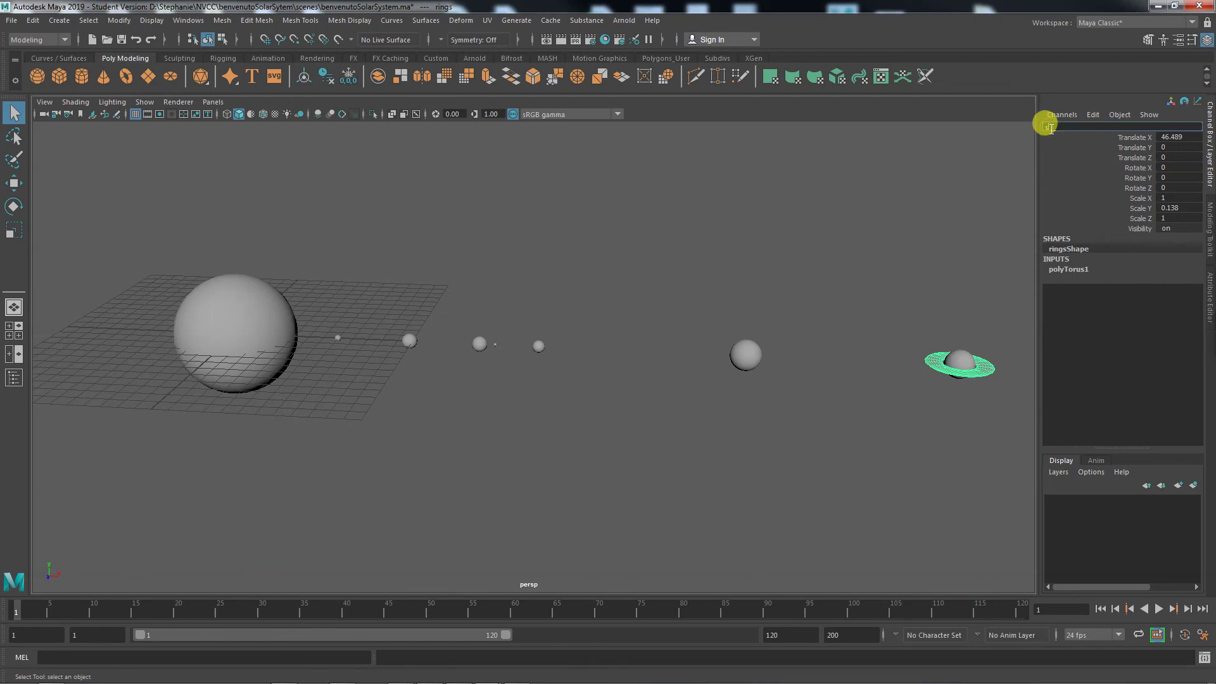
{"action": "type", "text": "saturnRIngs"}
{"action": "key", "text": "Return"}
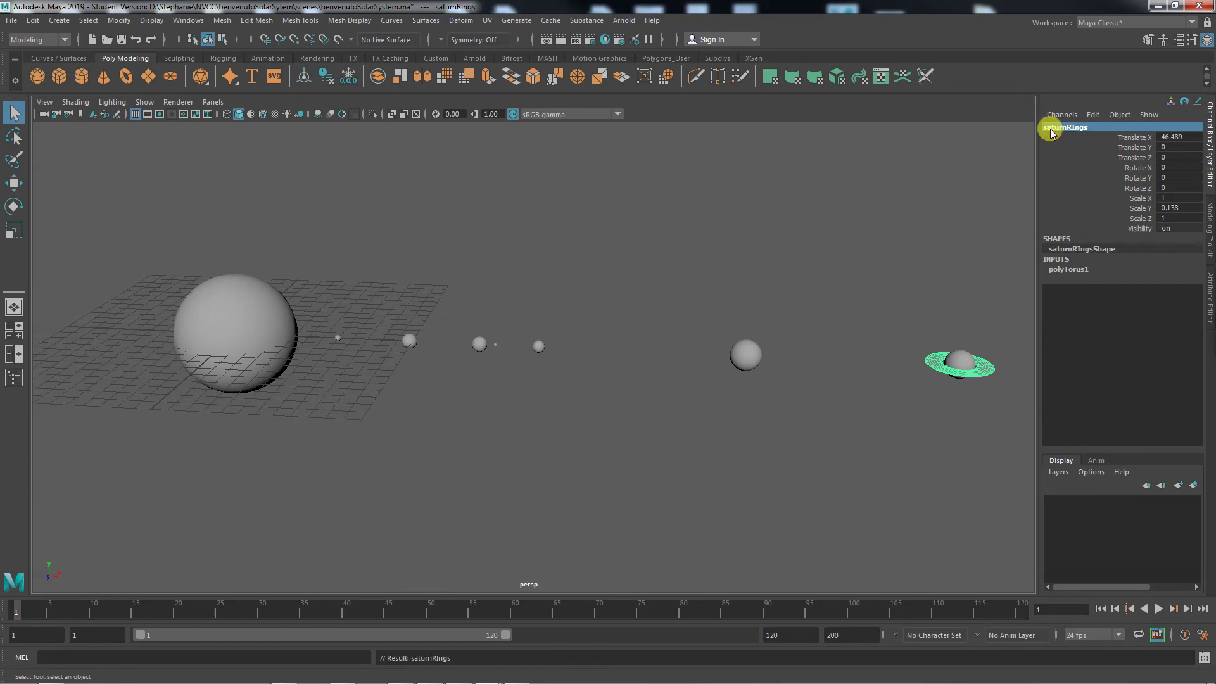
{"action": "double_click", "coordinate": [1084, 128]}
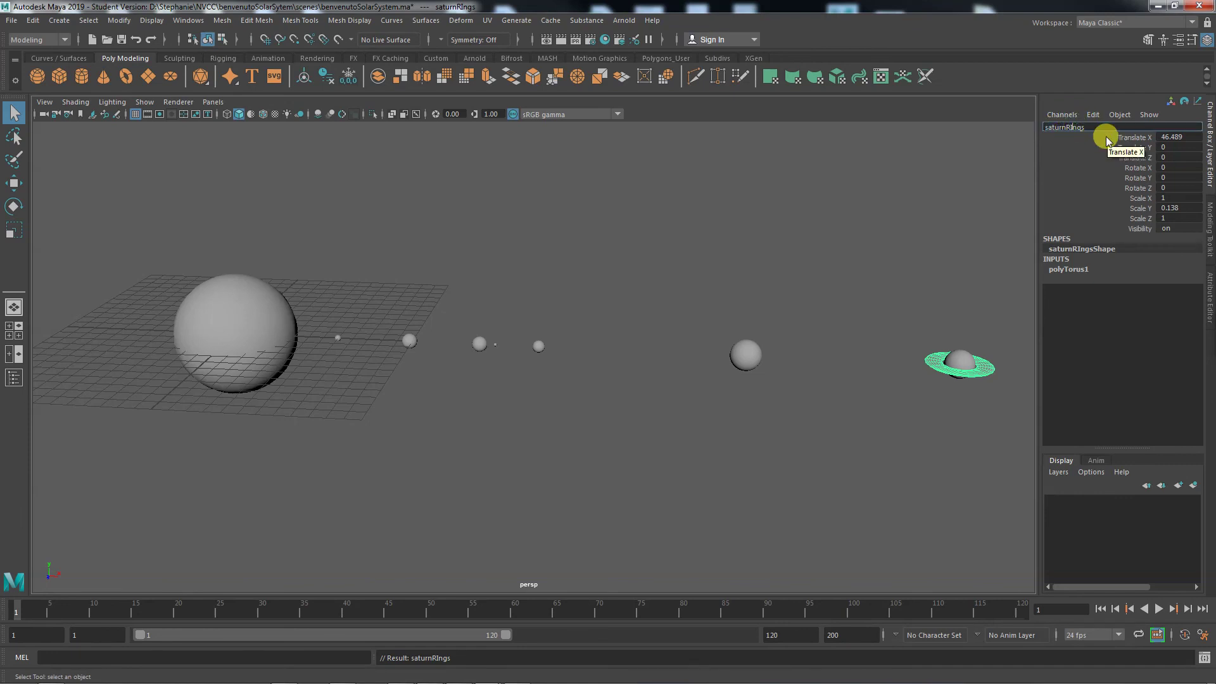
{"action": "left_click", "coordinate": [1074, 166]}
Select the Uranus and Neptune spheres, then zoom out to show the whole planet row
{"action": "key", "text": "e"}
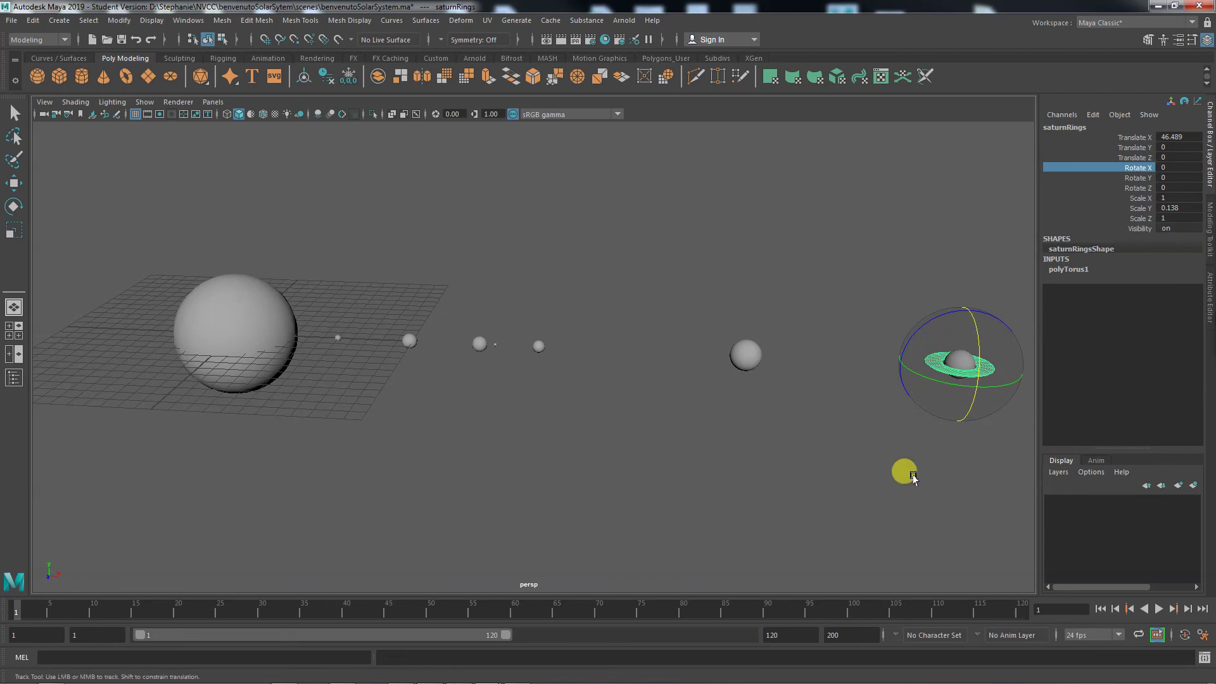
{"action": "middle_click_drag", "start_coordinate": [904, 470], "coordinate": [633, 447], "text": "alt"}
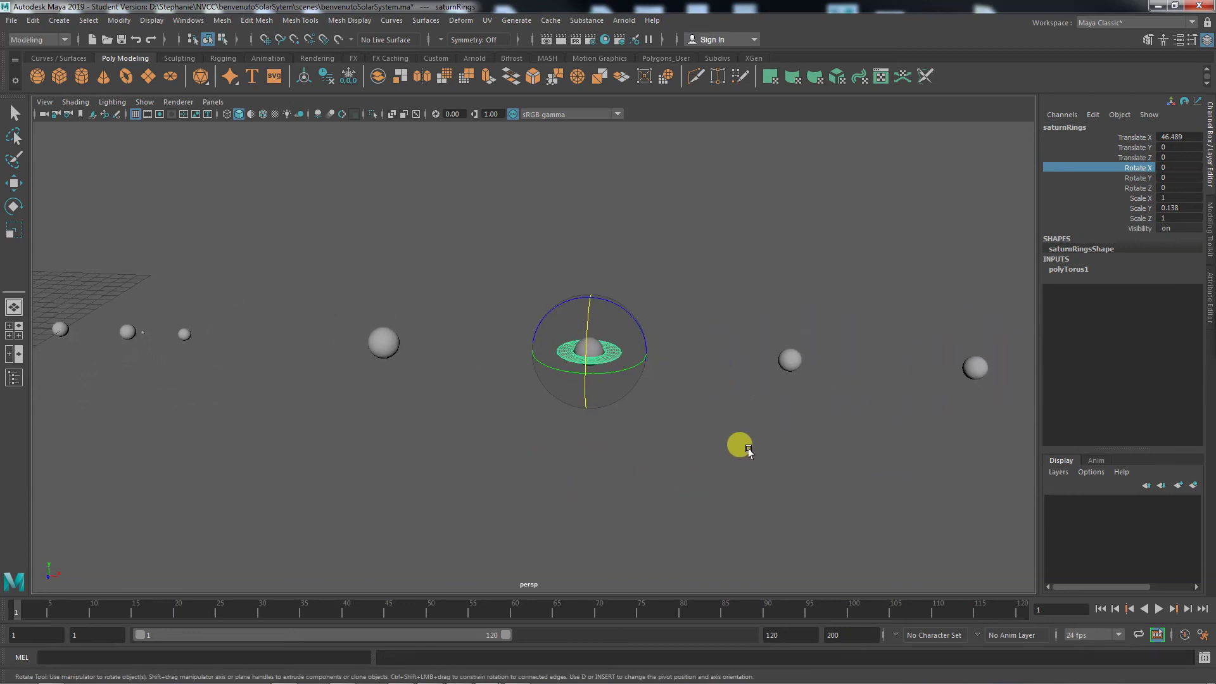
{"action": "left_click", "coordinate": [785, 360]}
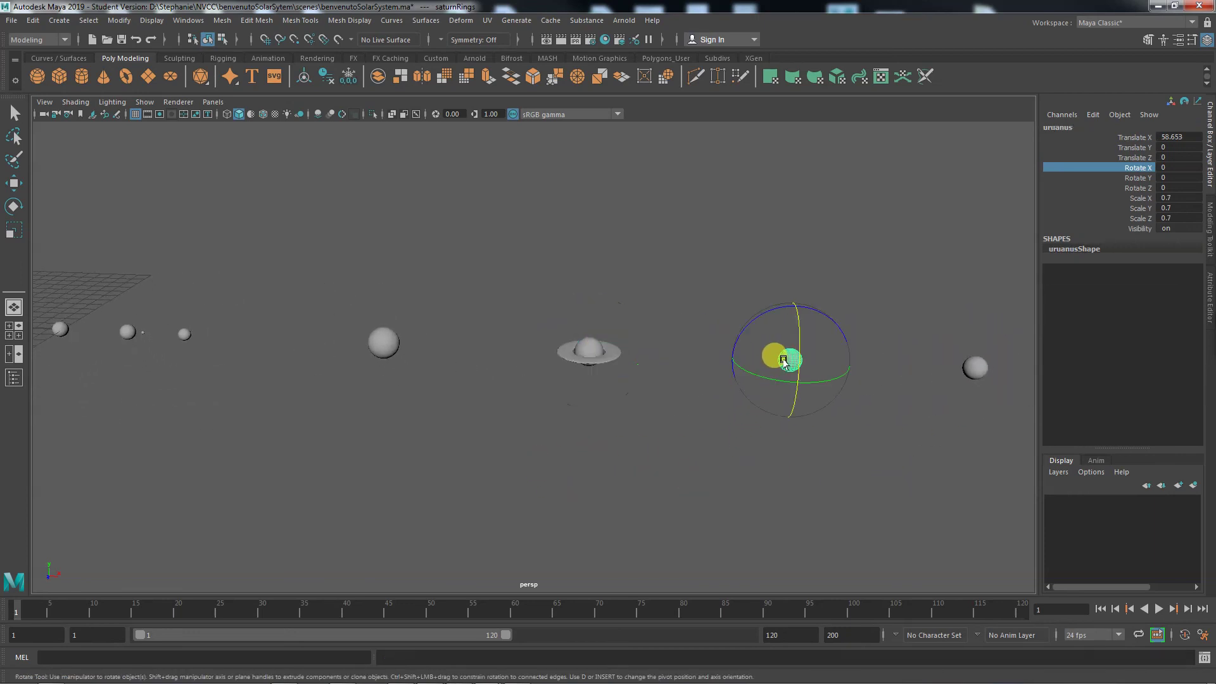
{"action": "left_click", "coordinate": [976, 366]}
{"action": "middle_click_drag", "start_coordinate": [353, 456], "coordinate": [664, 451], "text": "alt"}
{"action": "right_click_drag", "start_coordinate": [664, 451], "coordinate": [434, 429], "text": "alt"}
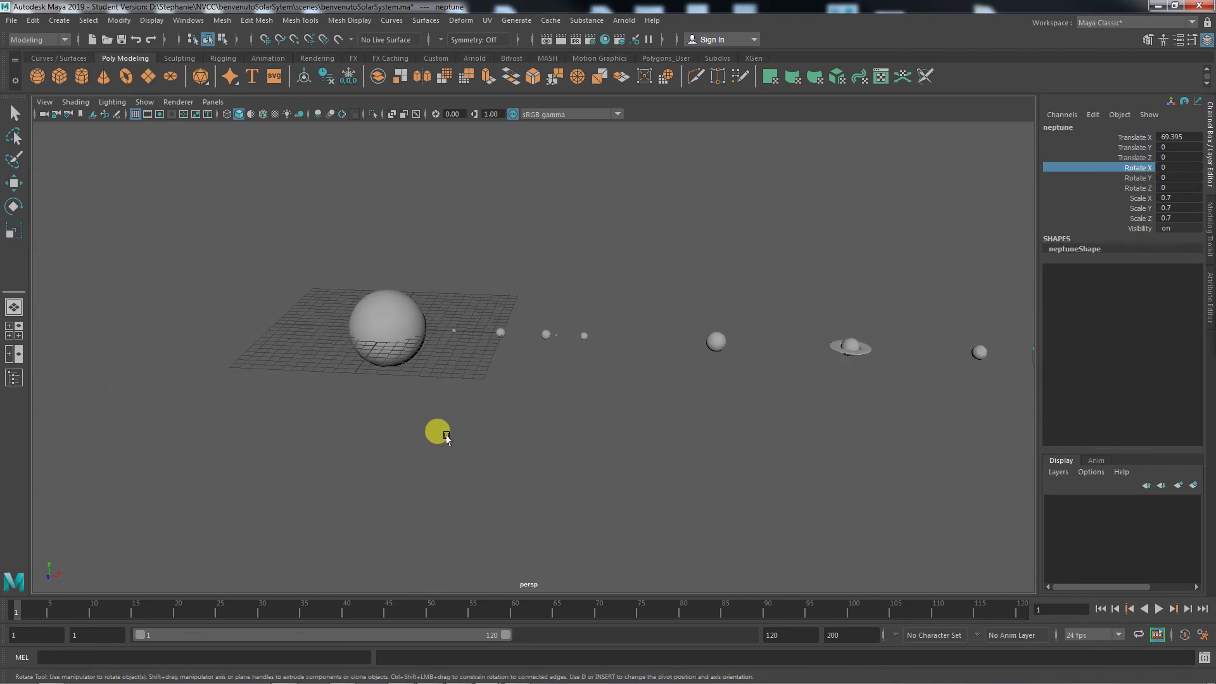